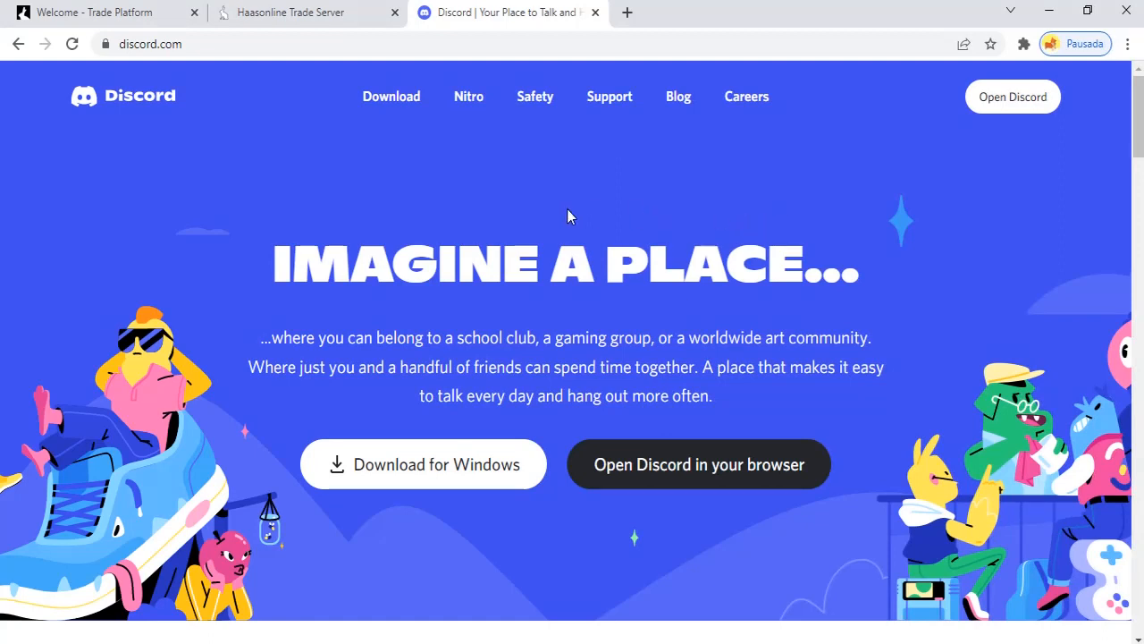
# Open the Apps > Discord integration guide in the HaasOnline documentation
pyautogui.click(105, 15)
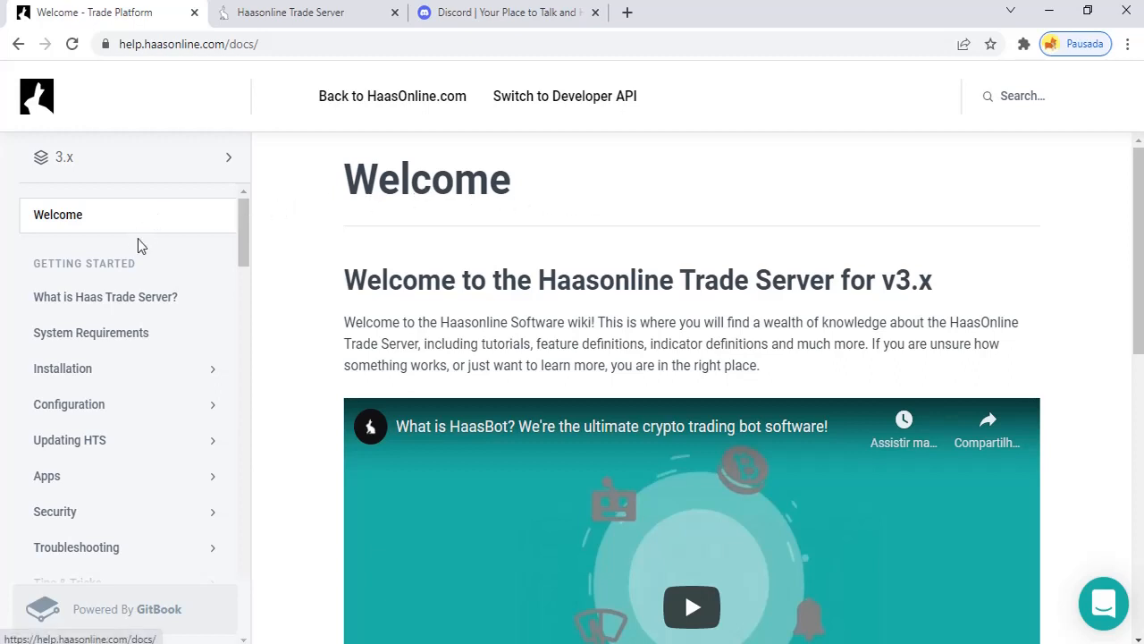
pyautogui.click(131, 475)
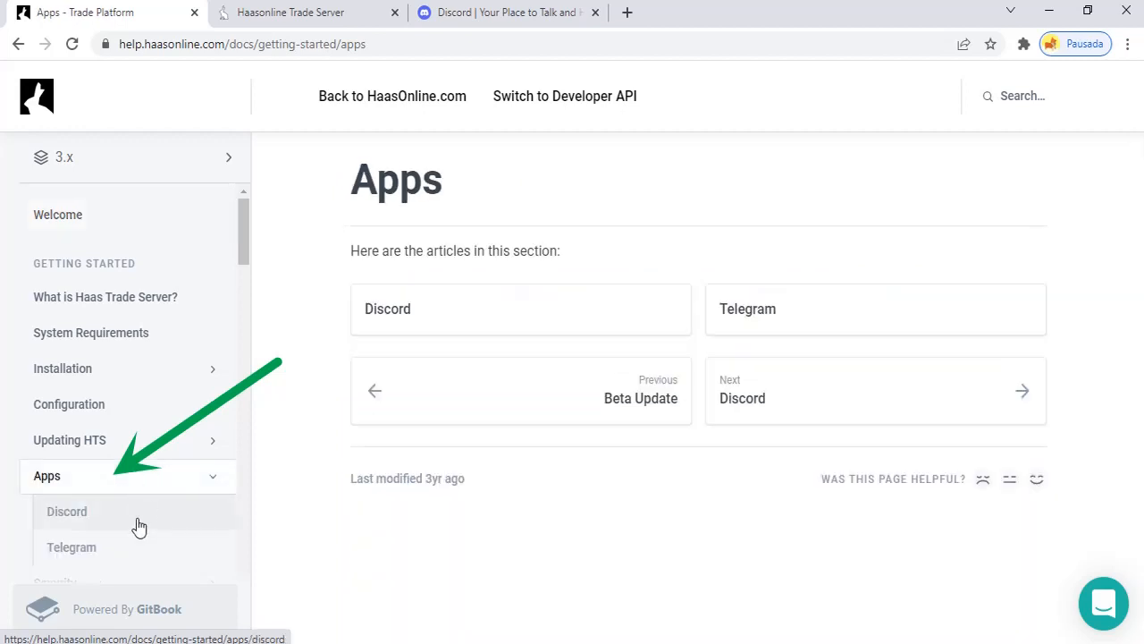
pyautogui.click(138, 528)
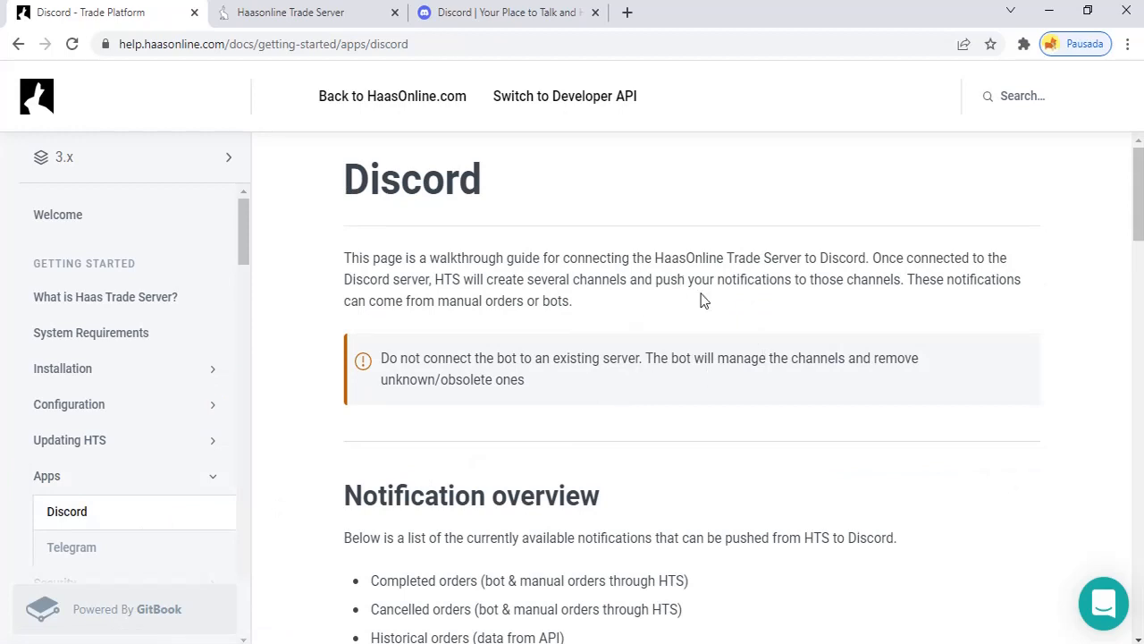
# Scroll to the Server Guide, read steps 1–2, then return to the Discord home page
pyautogui.scroll(-6, 702, 301)
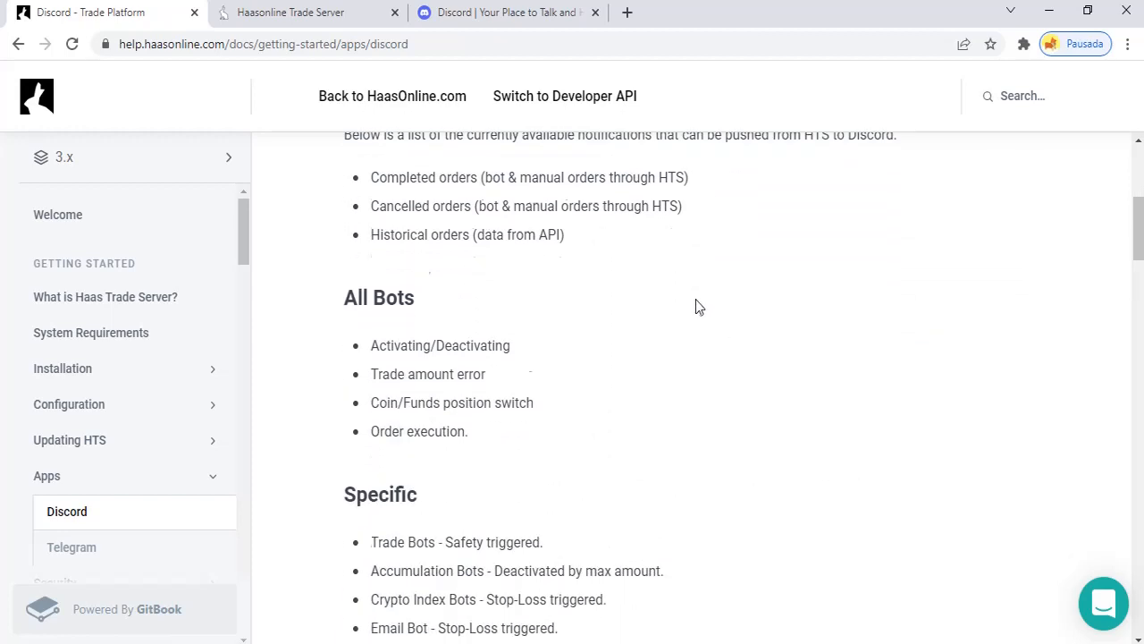
pyautogui.scroll(-7, 699, 307)
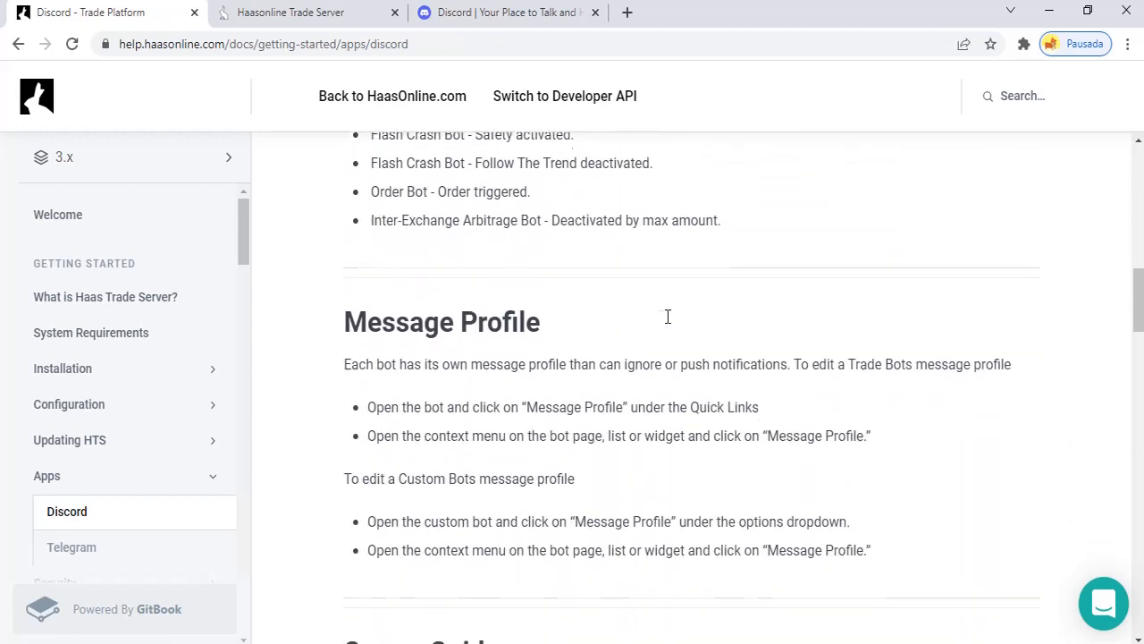
pyautogui.scroll(-2, 674, 320)
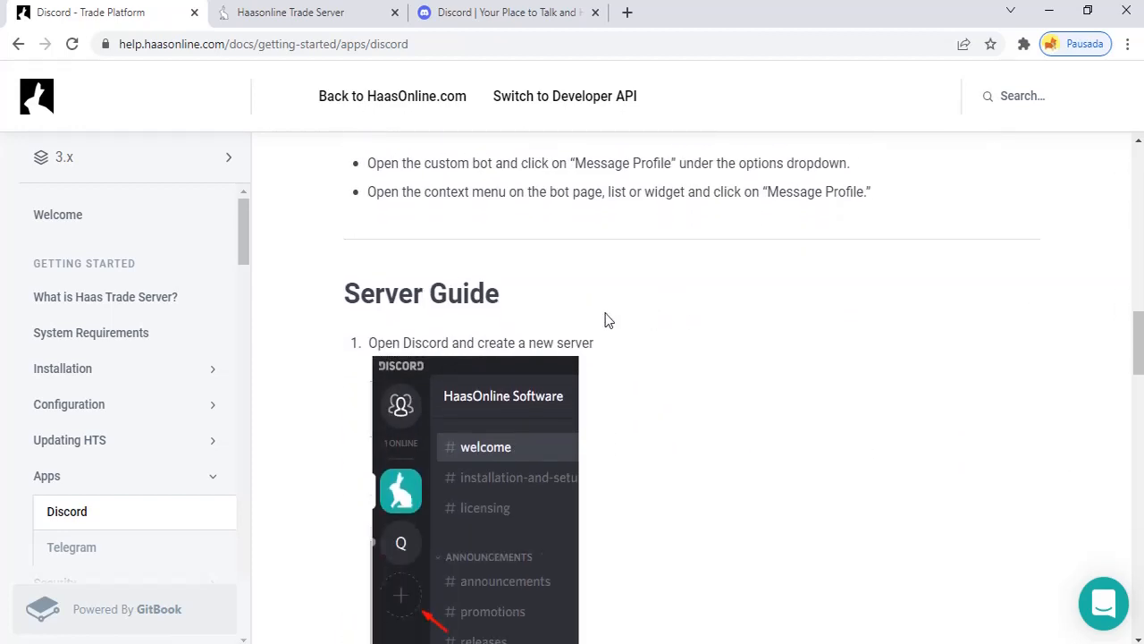
pyautogui.moveTo(345, 296); pyautogui.dragTo(513, 303)
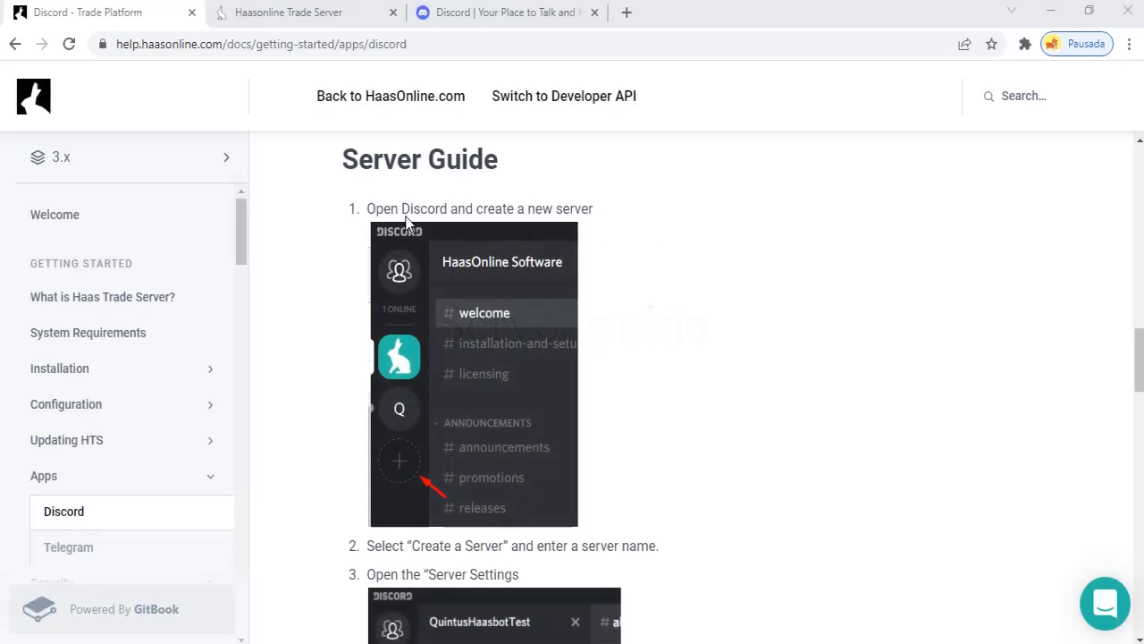
pyautogui.moveTo(366, 209); pyautogui.dragTo(503, 209)
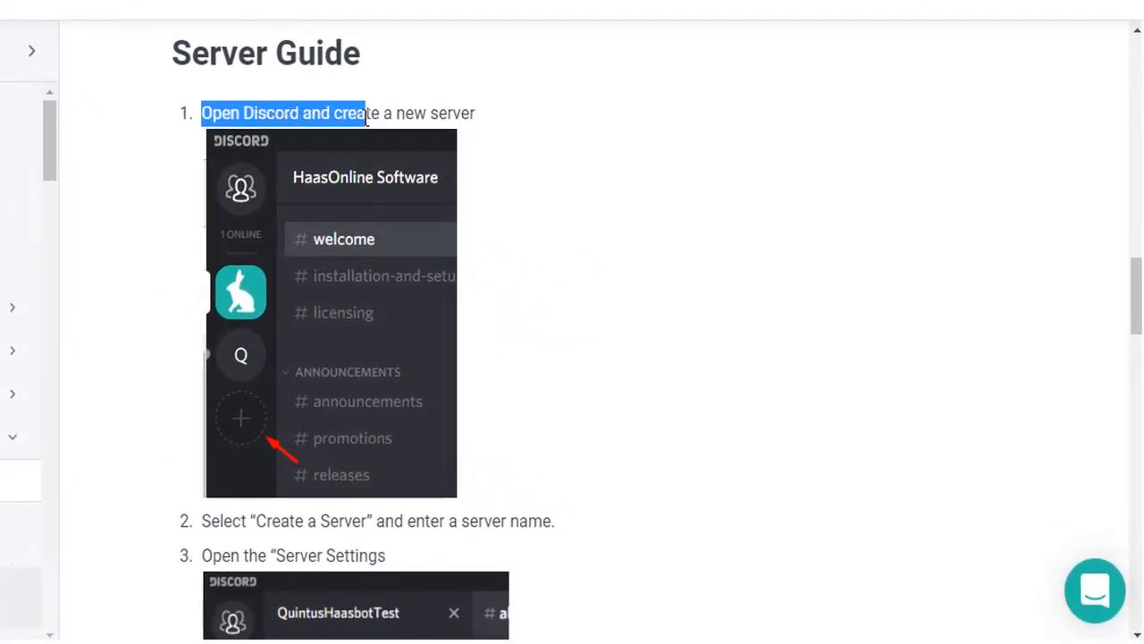
pyautogui.moveTo(366, 113); pyautogui.dragTo(479, 115)
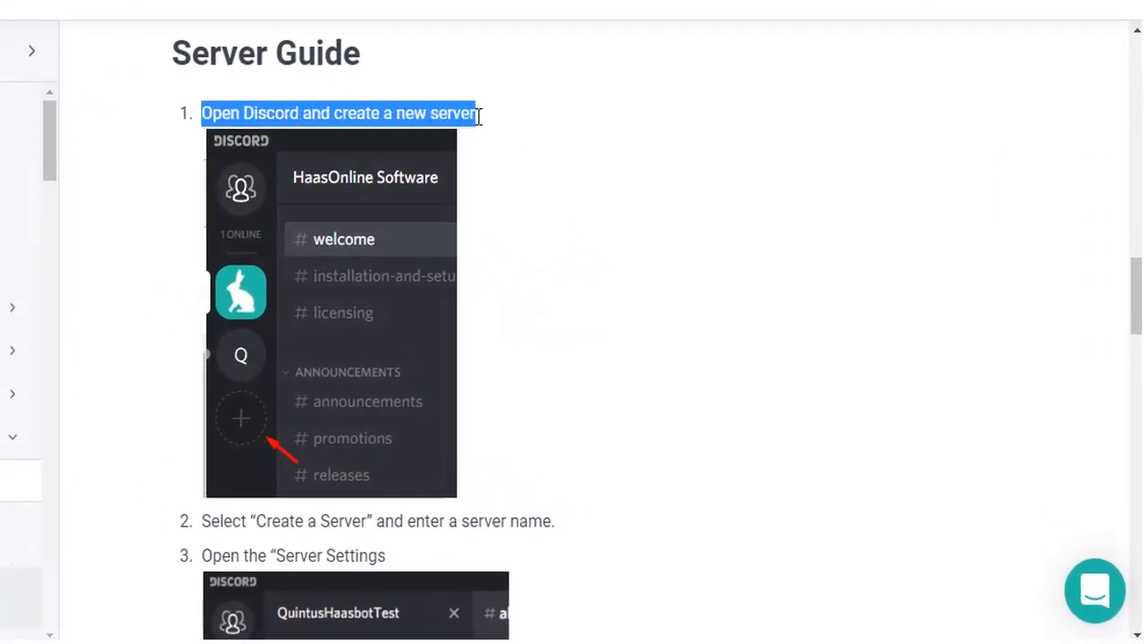
pyautogui.click(513, 350)
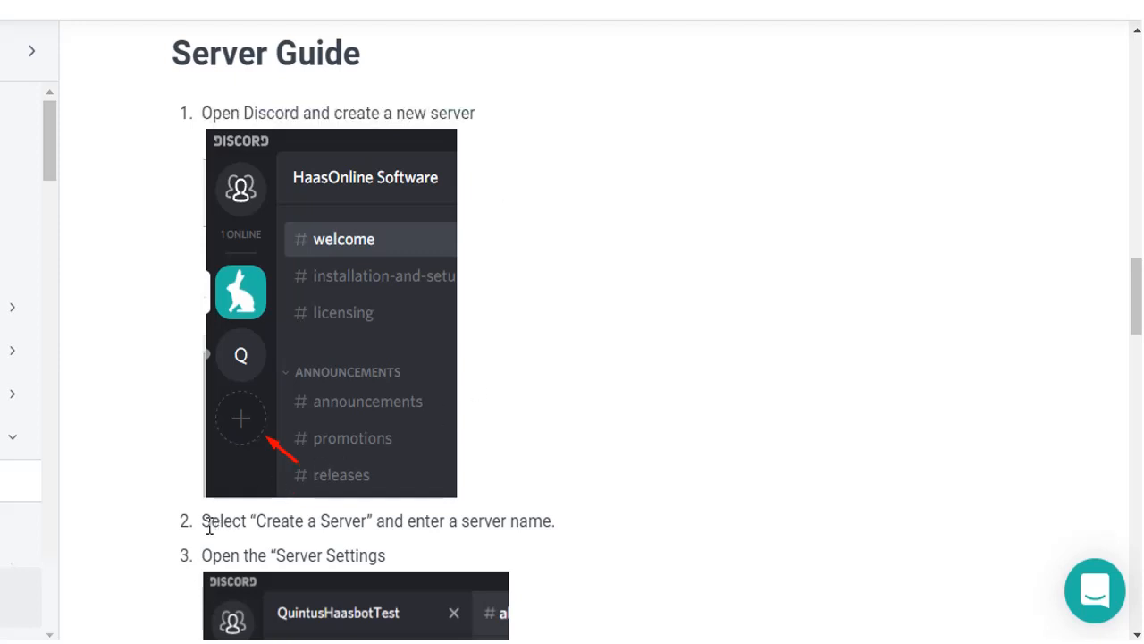
pyautogui.moveTo(206, 523); pyautogui.dragTo(562, 529)
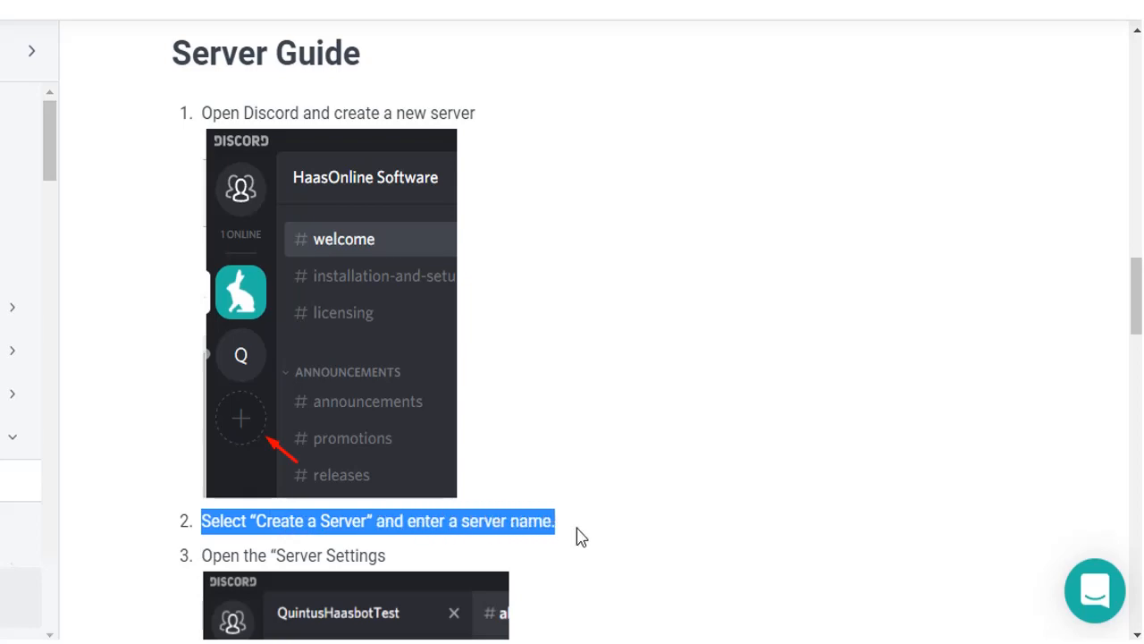
pyautogui.click(685, 468)
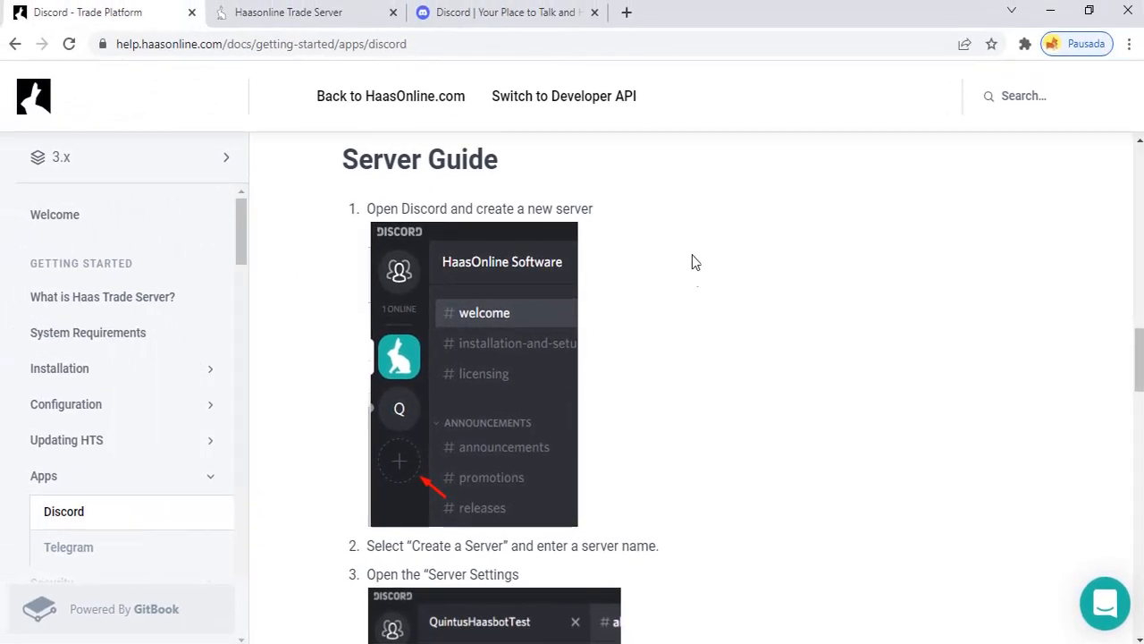
pyautogui.click(517, 15)
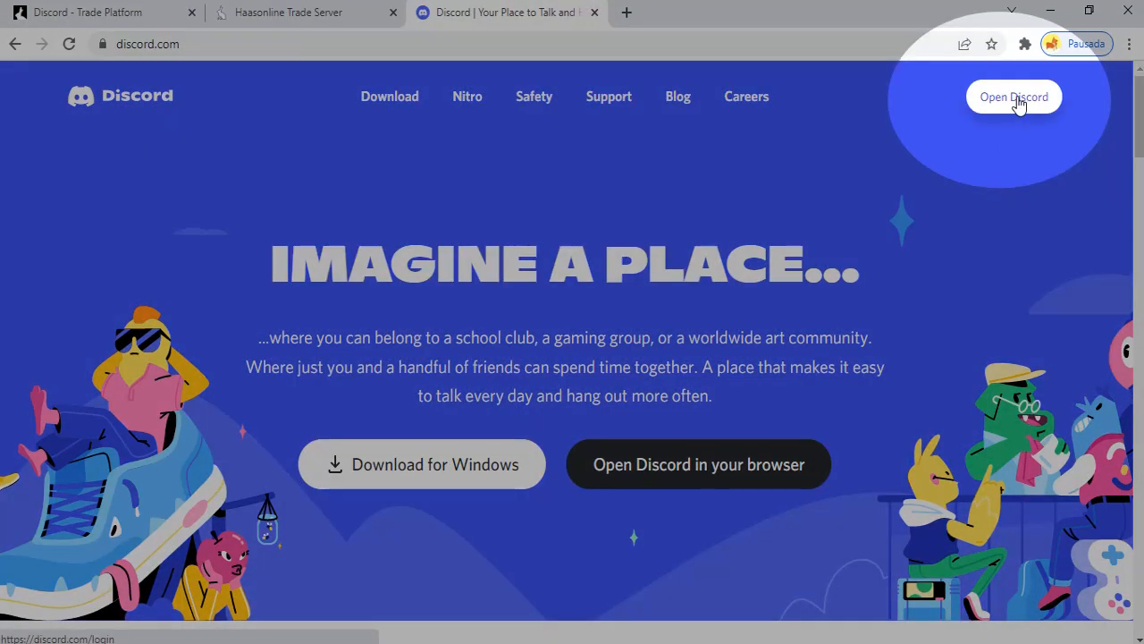
# Open Discord in the browser and browse the HaasOnline server's start-here channel links
pyautogui.click(1017, 101)
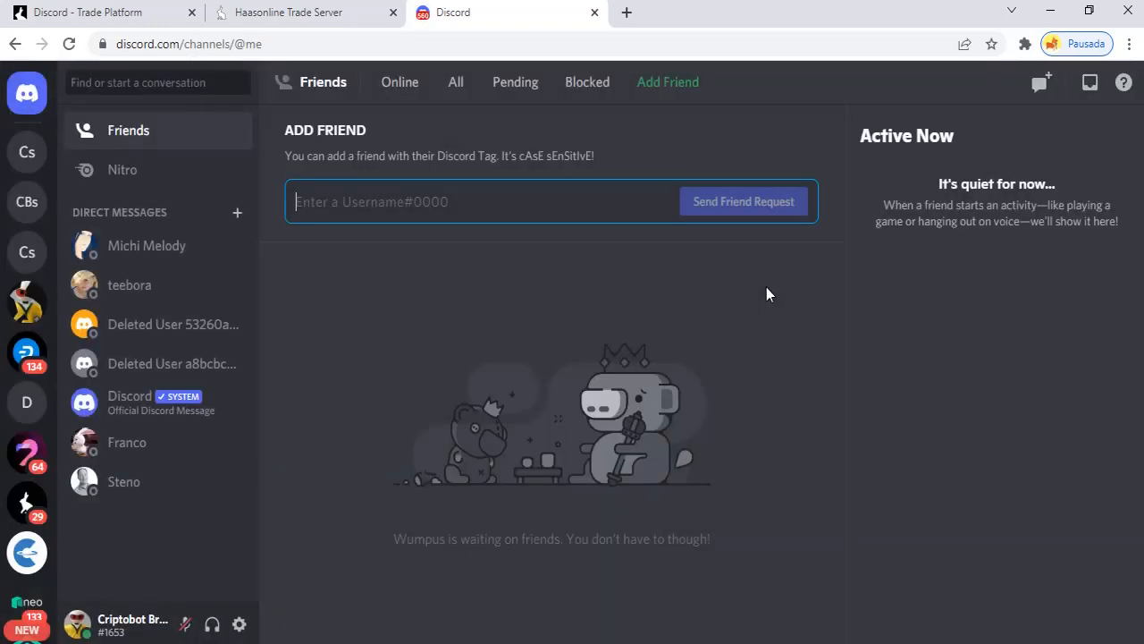
pyautogui.click(27, 502)
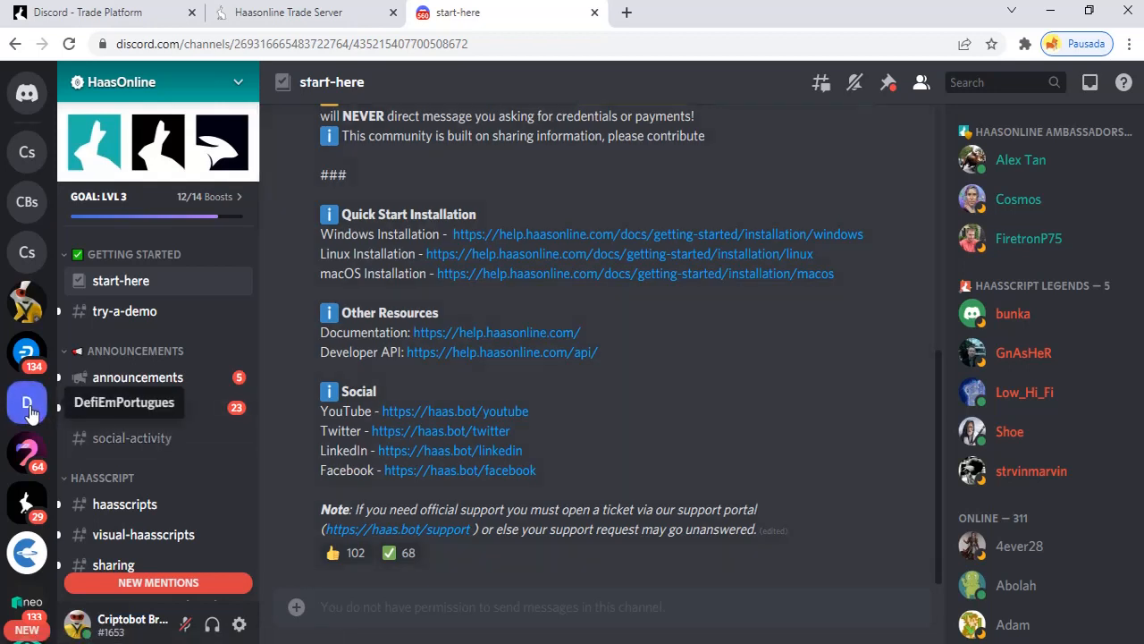
pyautogui.scroll(-2, 30, 411)
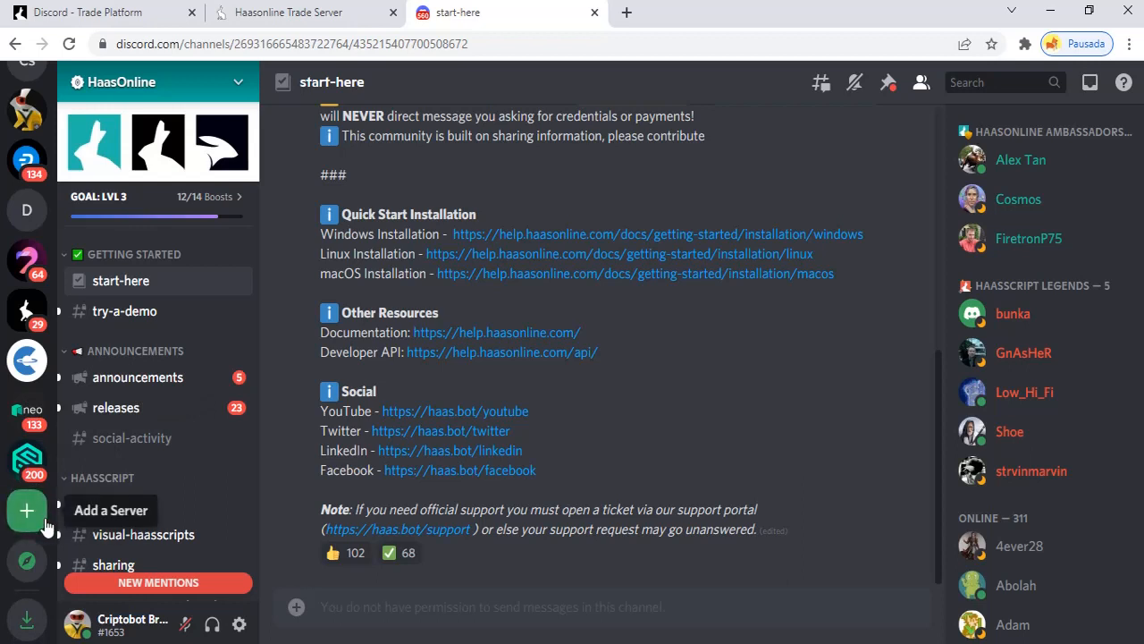
pyautogui.scroll(2, 38, 435)
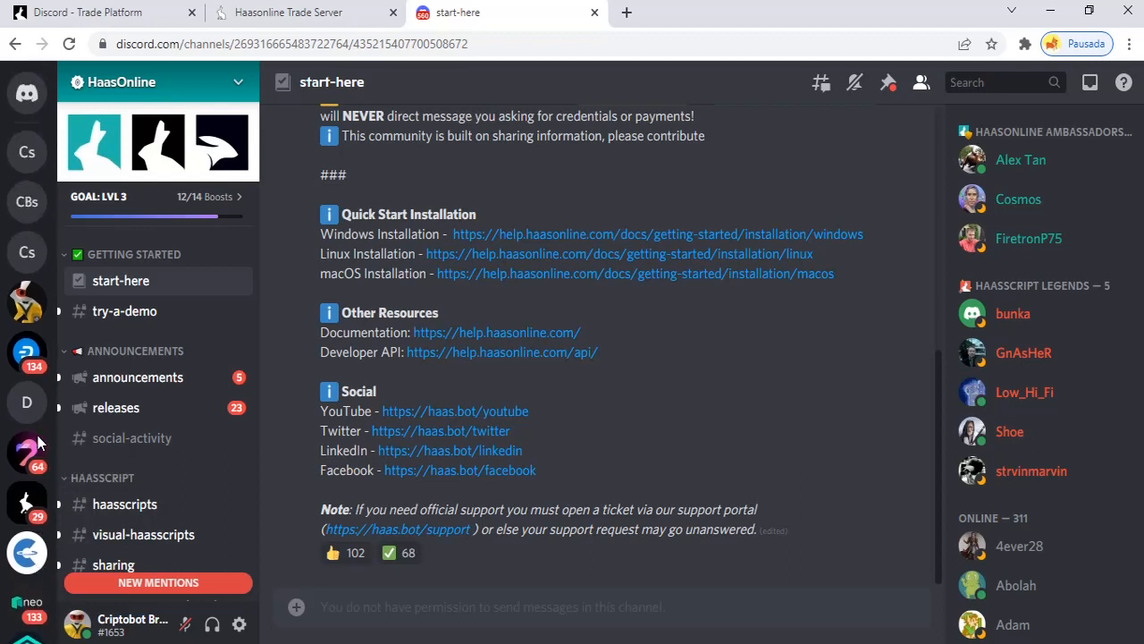
pyautogui.scroll(-2, 37, 436)
pyautogui.scroll(2, 37, 435)
pyautogui.scroll(-2, 37, 436)
pyautogui.scroll(2, 38, 438)
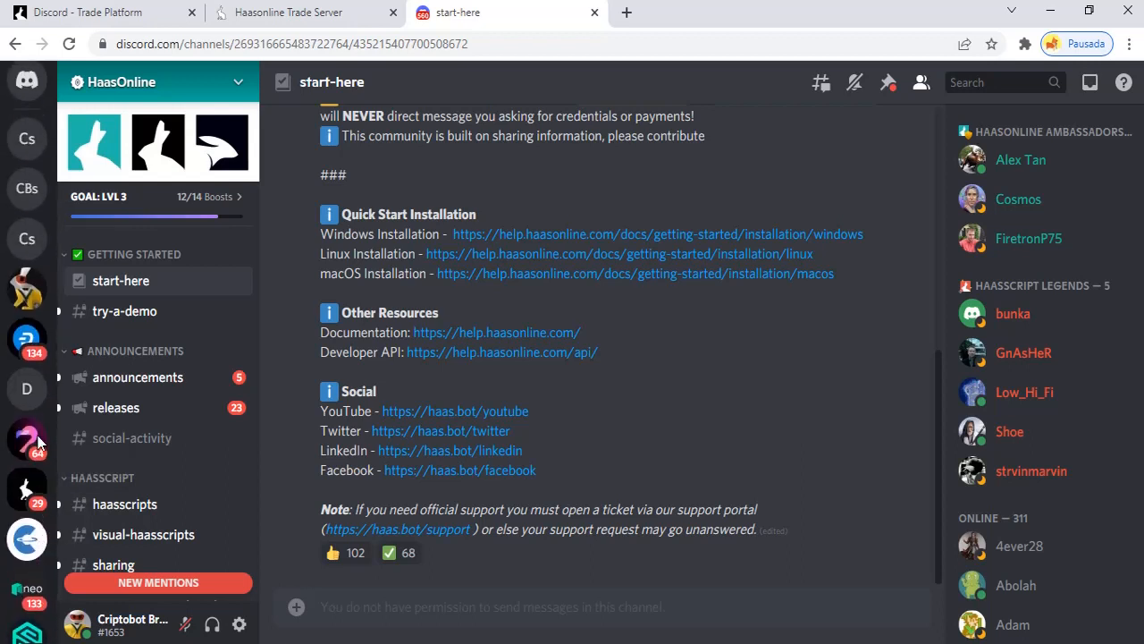
pyautogui.scroll(-2, 37, 438)
pyautogui.scroll(3, 25, 402)
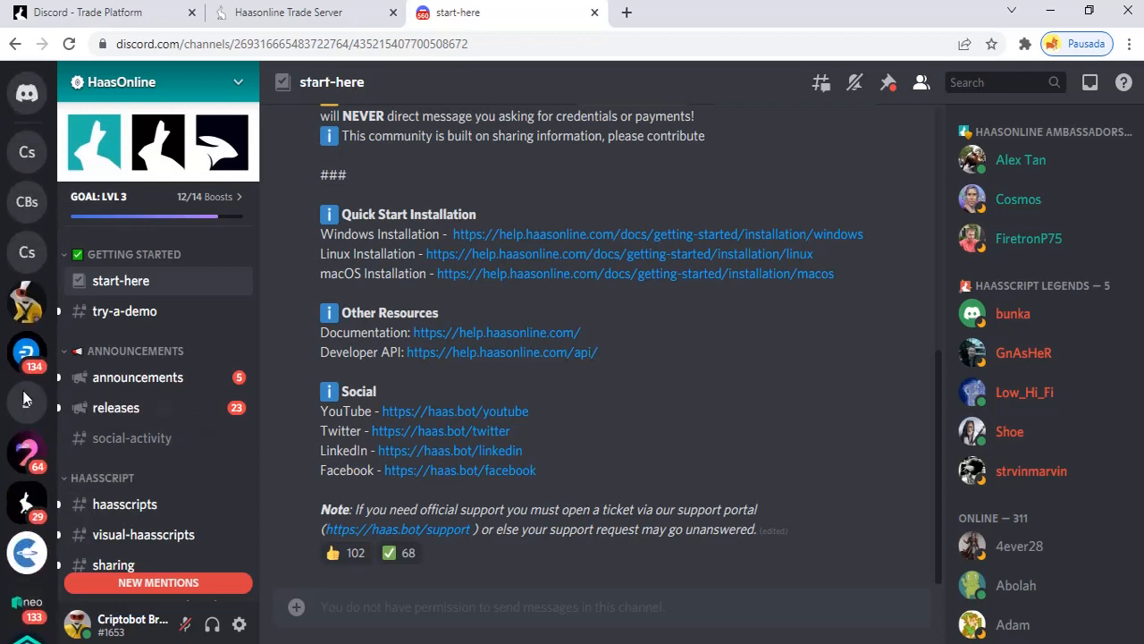
pyautogui.scroll(-3, 27, 429)
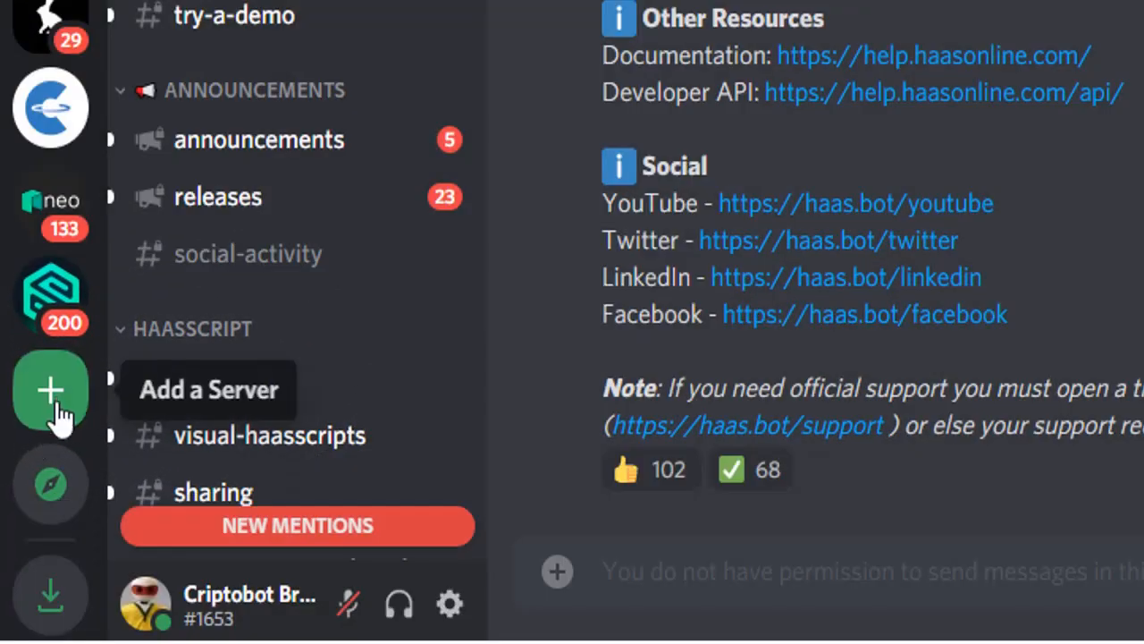
# Create a from-scratch server for me and my friends named 'Criptobot server'
pyautogui.click(56, 404)
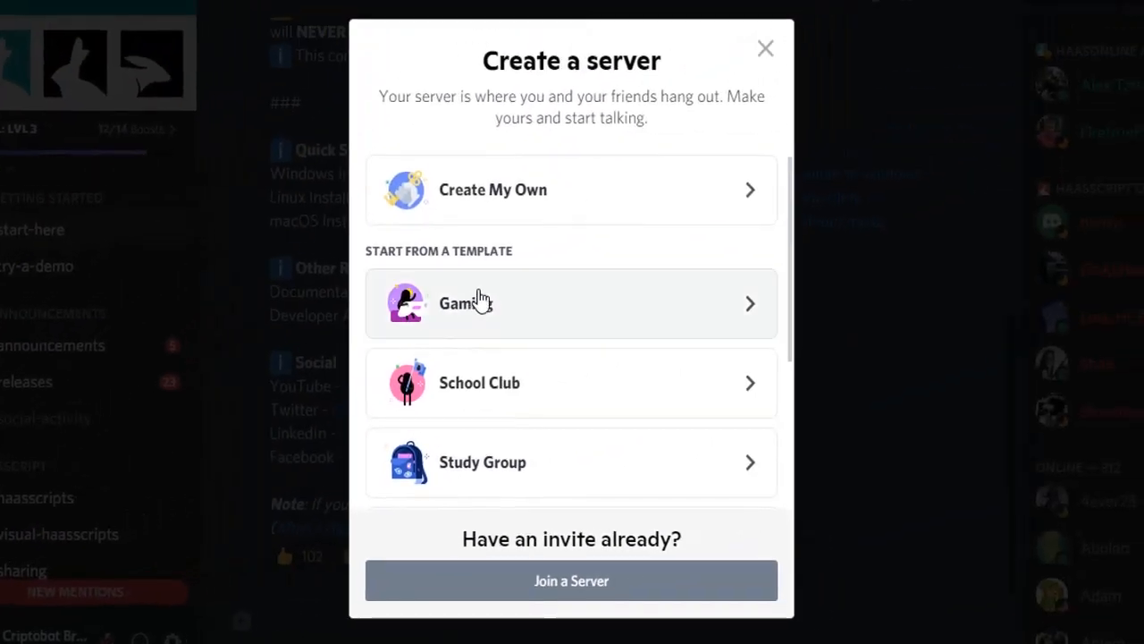
pyautogui.click(624, 201)
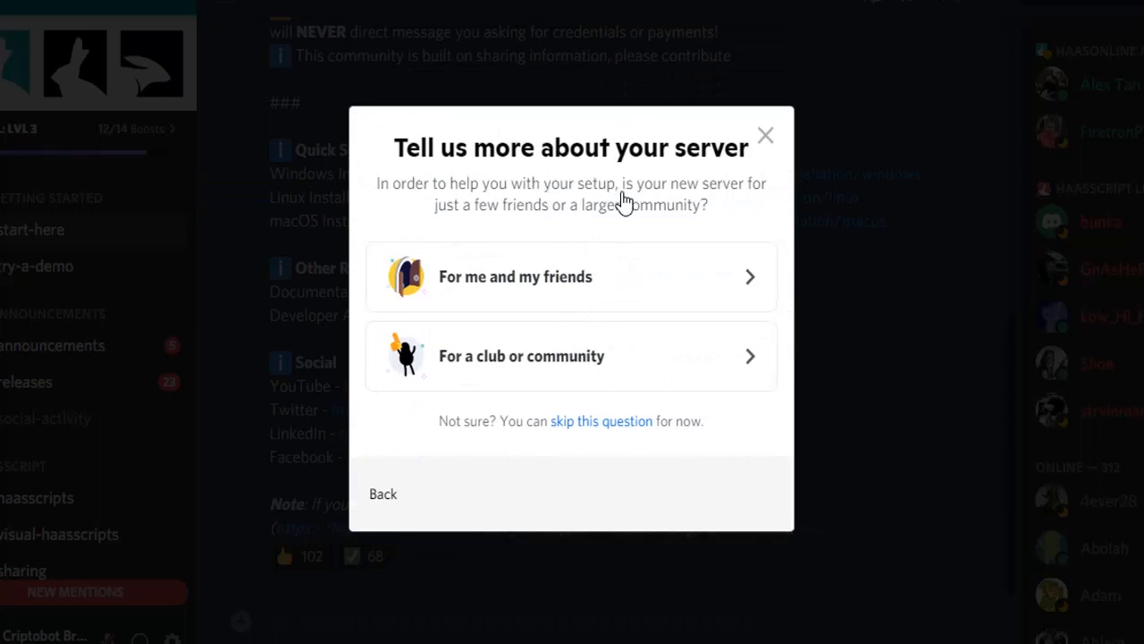
pyautogui.click(640, 288)
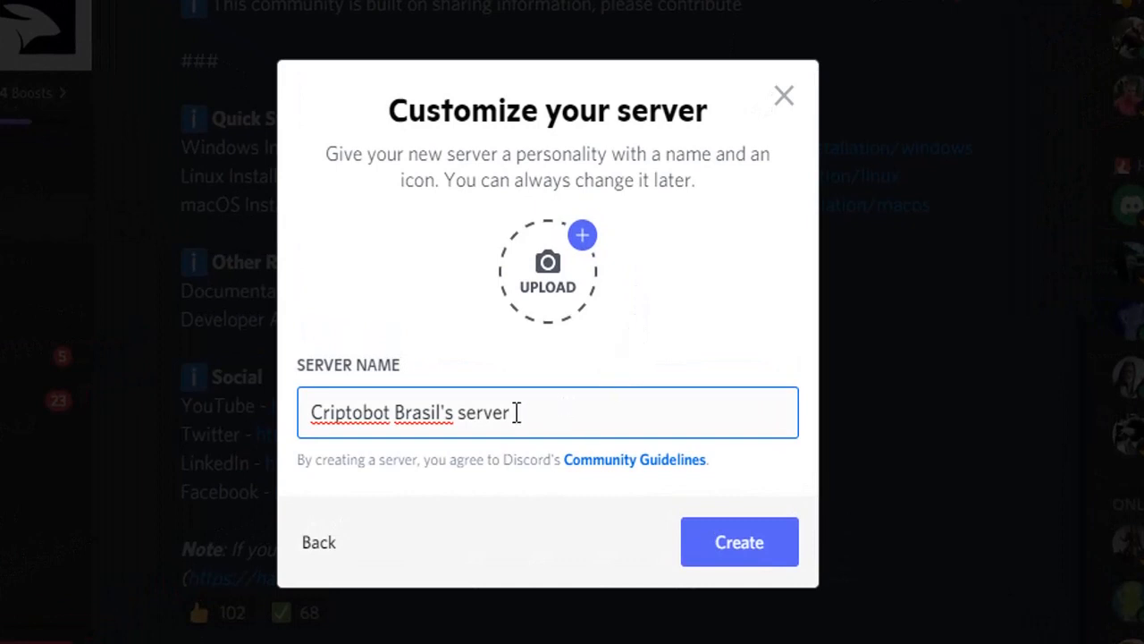
pyautogui.click(458, 413)
pyautogui.press('Delete')
pyautogui.write('s')
pyautogui.press('Left')
pyautogui.press('BackSpace')
pyautogui.press('BackSpace')
pyautogui.press('BackSpace')
pyautogui.press('BackSpace')
pyautogui.press('BackSpace')
pyautogui.press('BackSpace')
pyautogui.press('BackSpace')
pyautogui.press('BackSpace')
pyautogui.press('BackSpace')
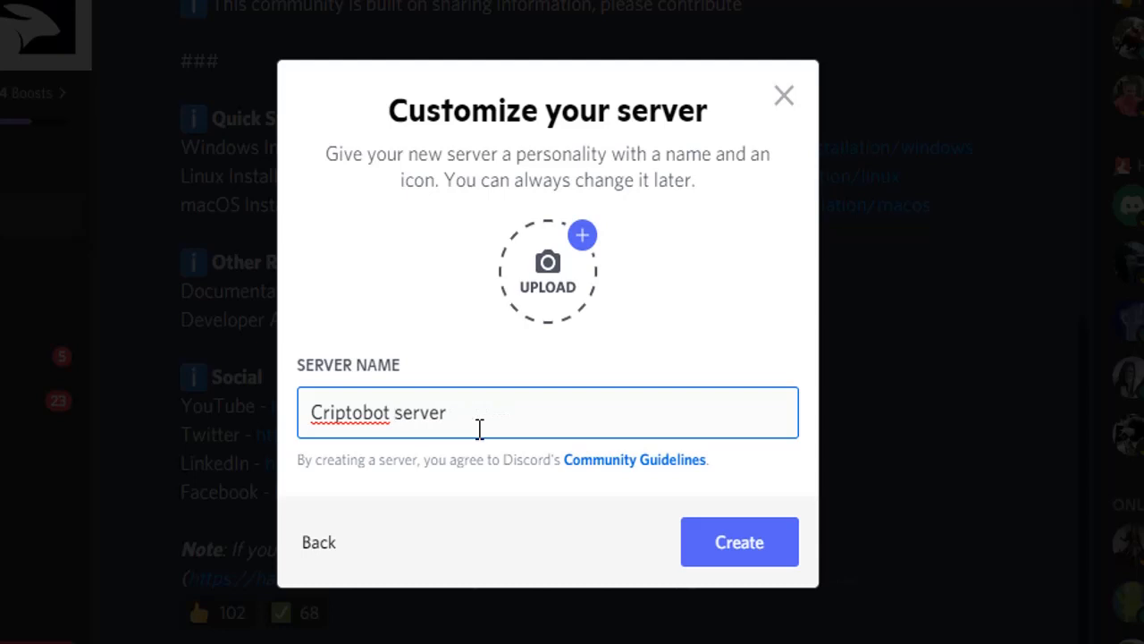
pyautogui.click(730, 556)
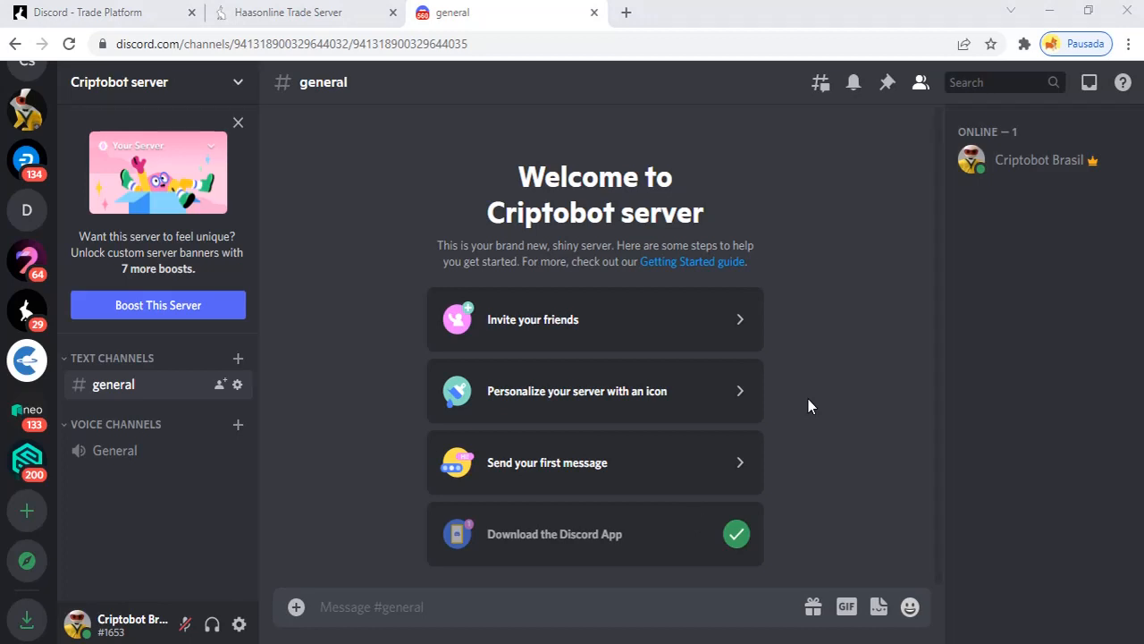
# Read the guide's Server Settings and Roles steps, then return to the Criptobot server
pyautogui.click(108, 16)
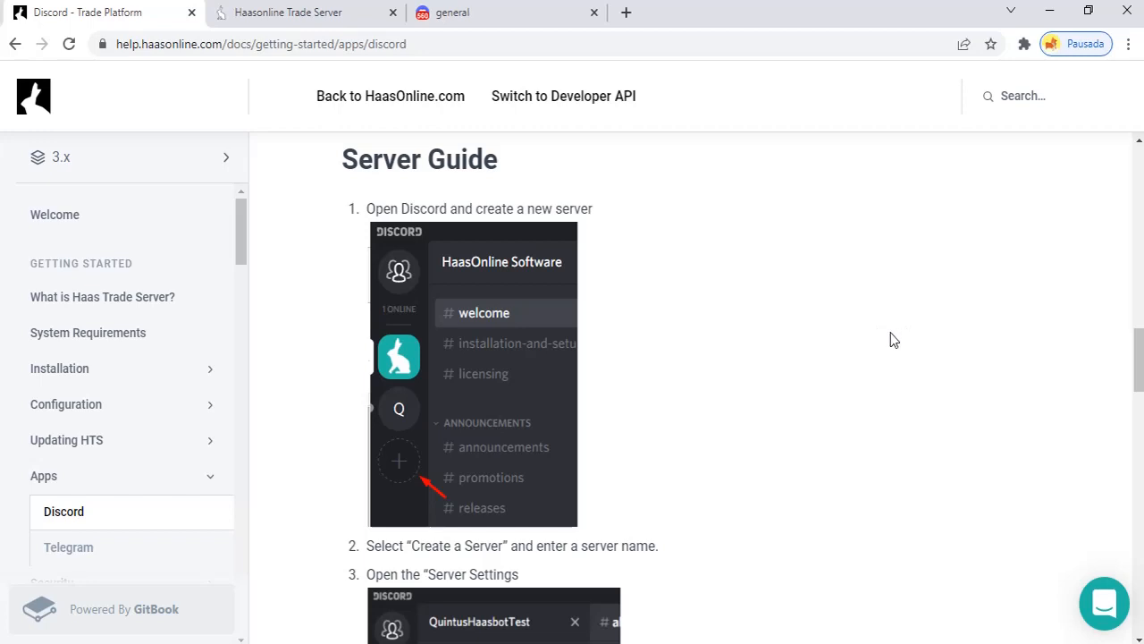
pyautogui.scroll(-4, 801, 315)
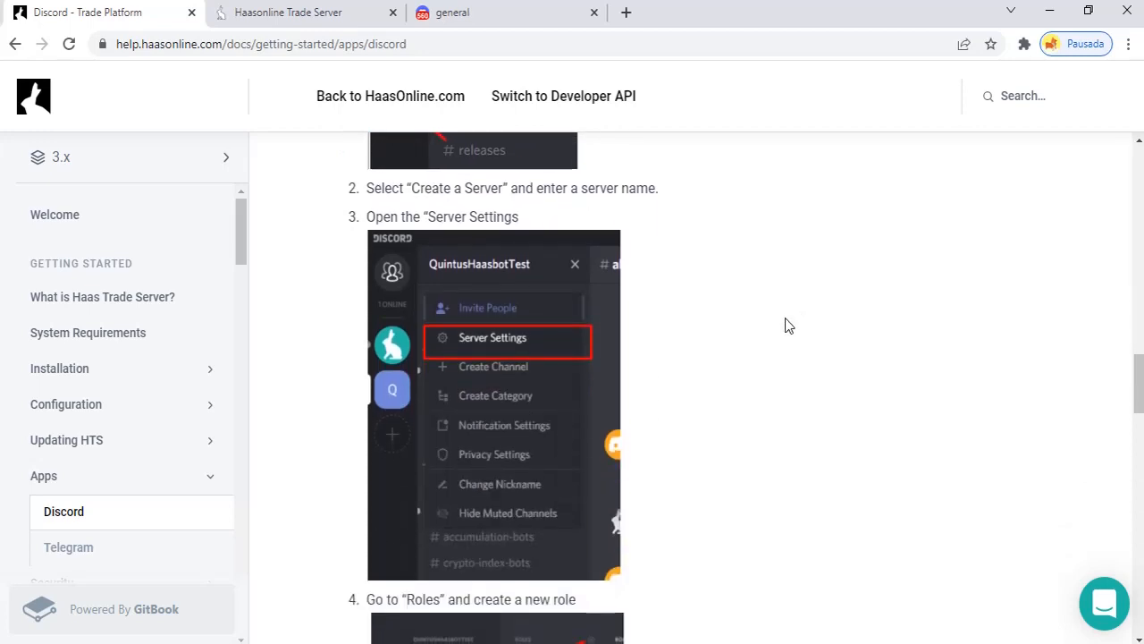
pyautogui.scroll(-1, 787, 325)
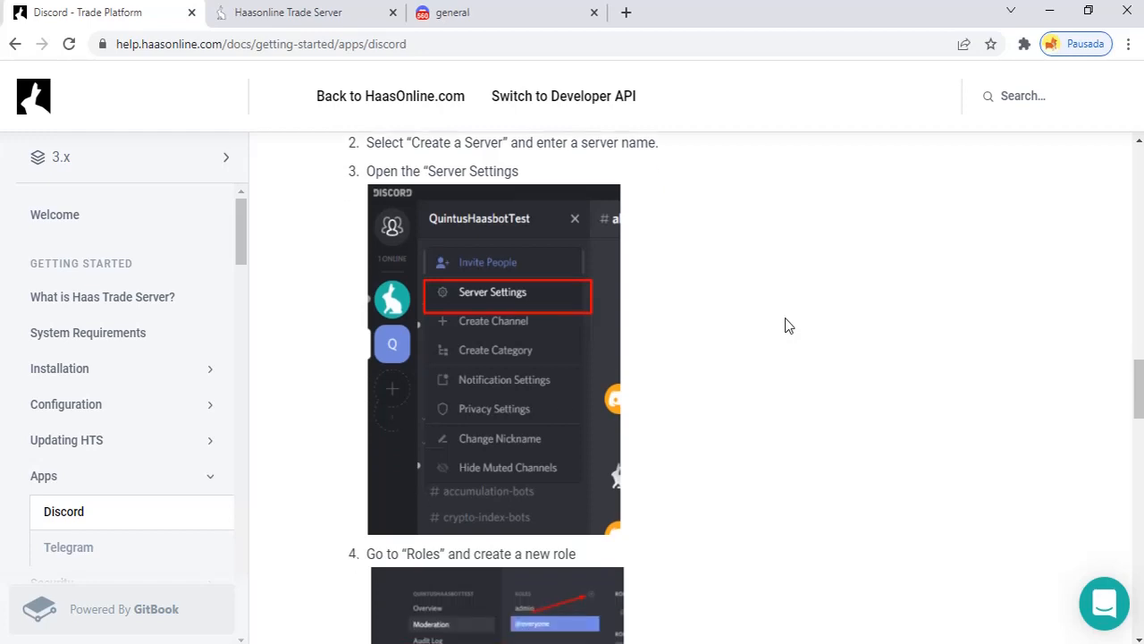
pyautogui.scroll(-3, 787, 324)
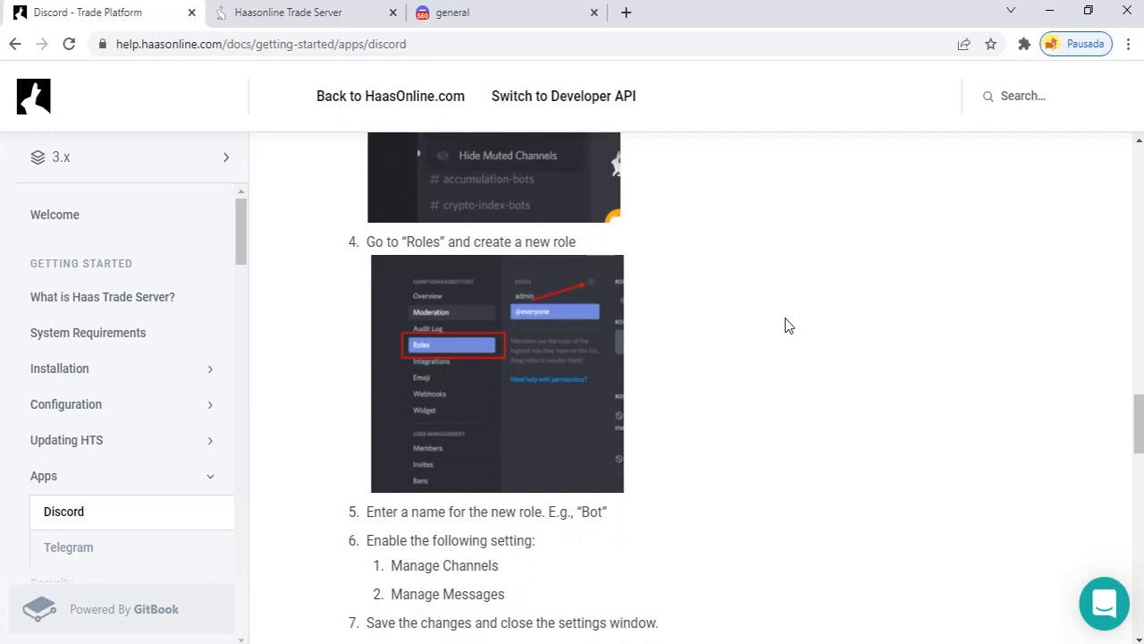
pyautogui.scroll(-3, 787, 325)
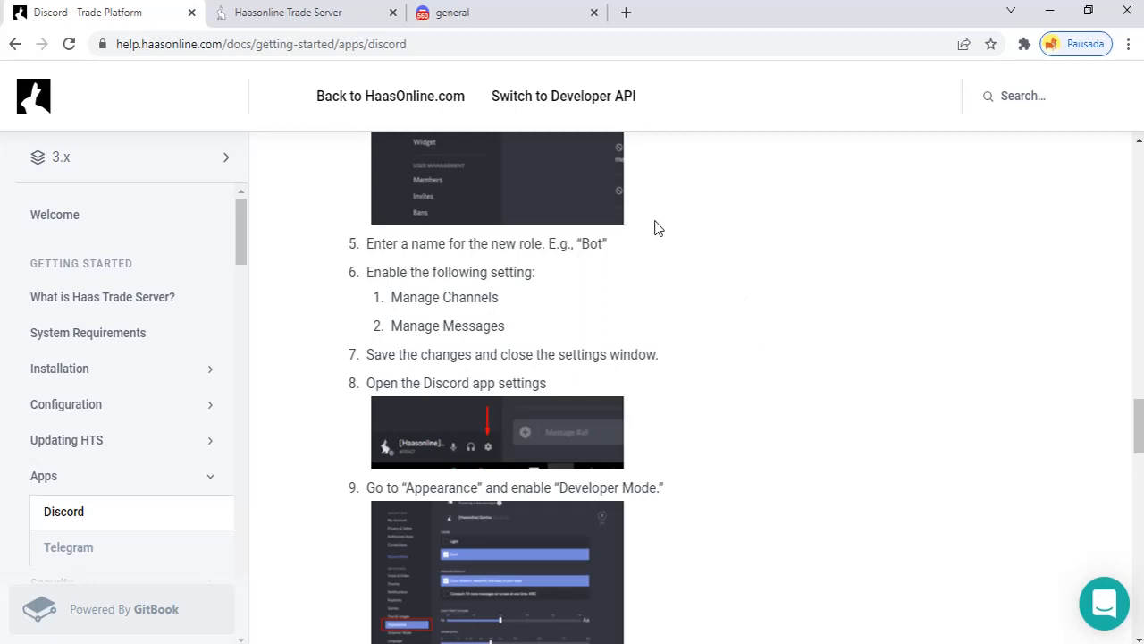
pyautogui.scroll(2, 742, 312)
pyautogui.scroll(5, 742, 312)
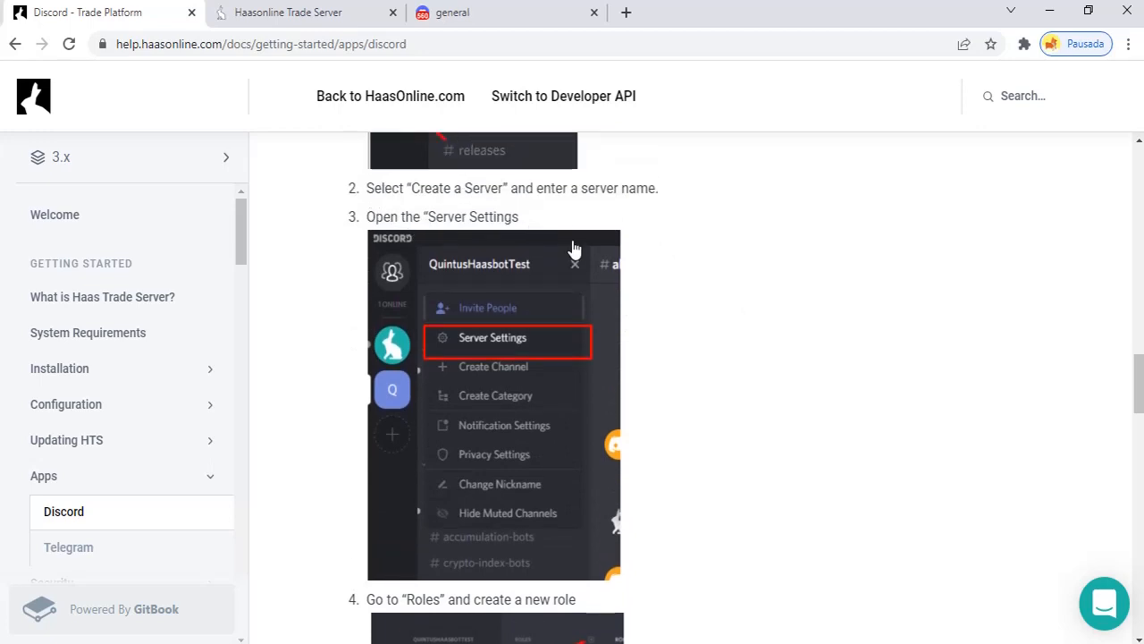
pyautogui.click(529, 19)
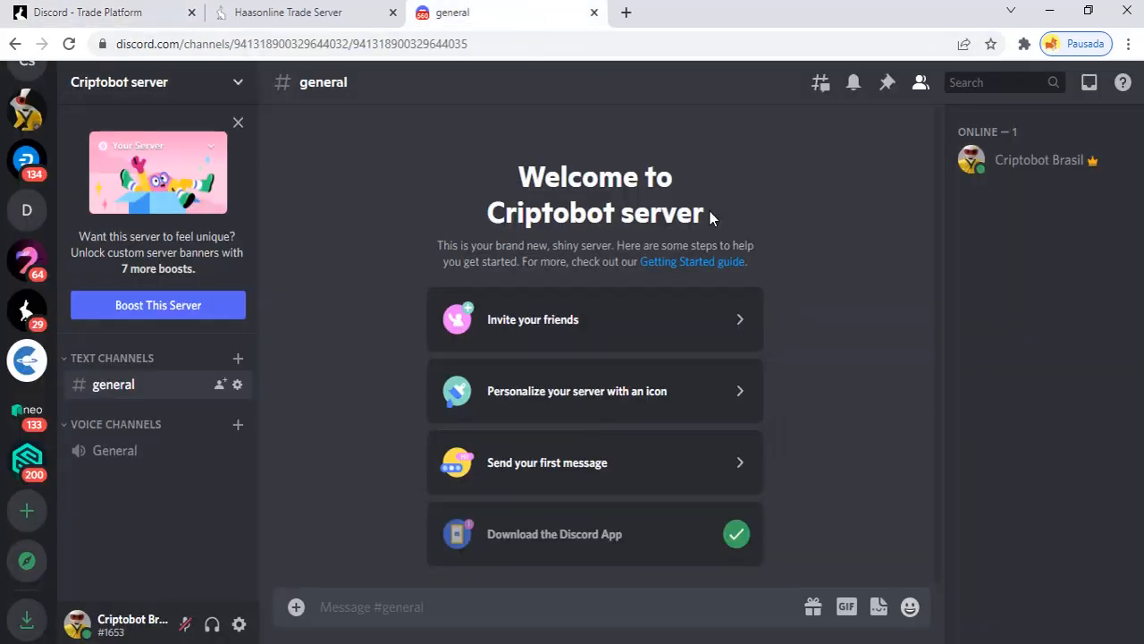
# Add a role under Criptobot's Server Settings > Roles and rename it 'bot'
pyautogui.click(239, 82)
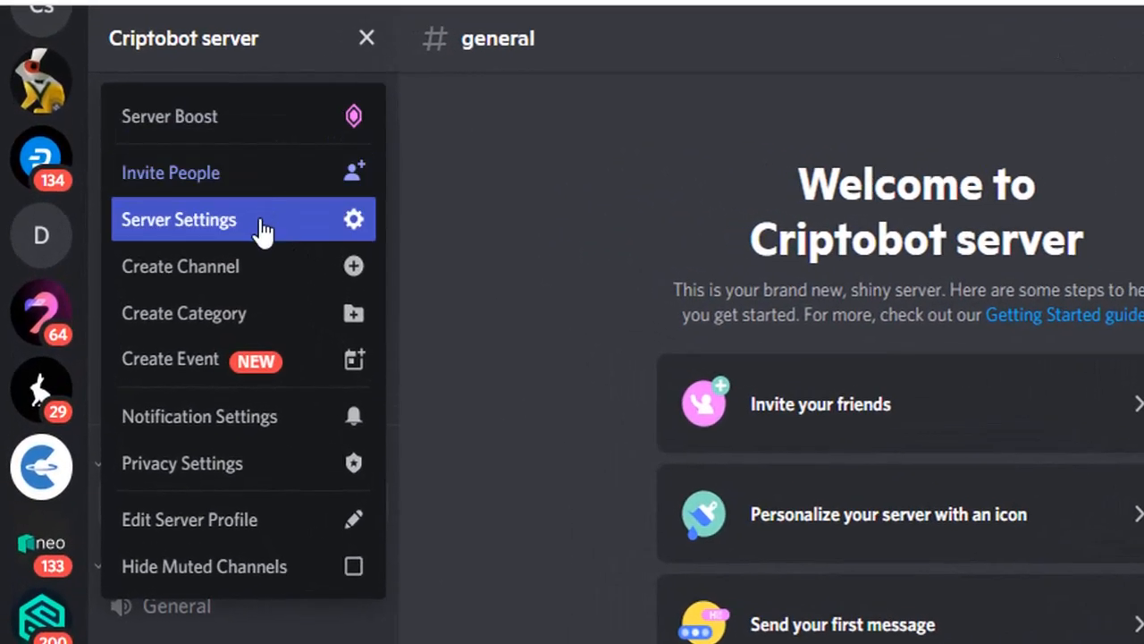
pyautogui.click(266, 221)
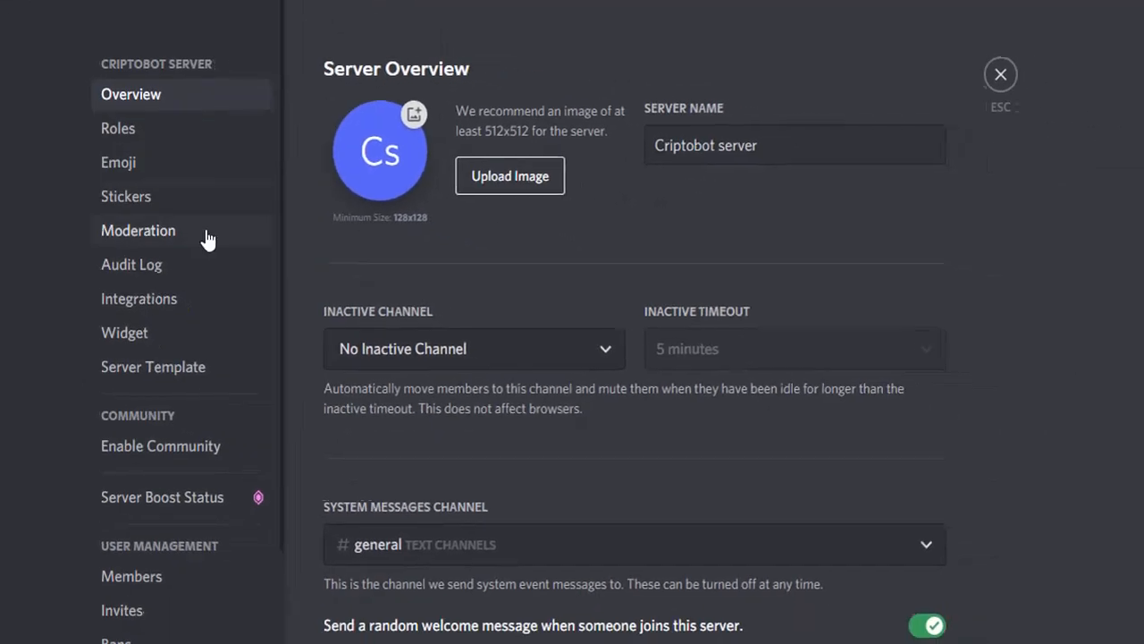
pyautogui.click(166, 134)
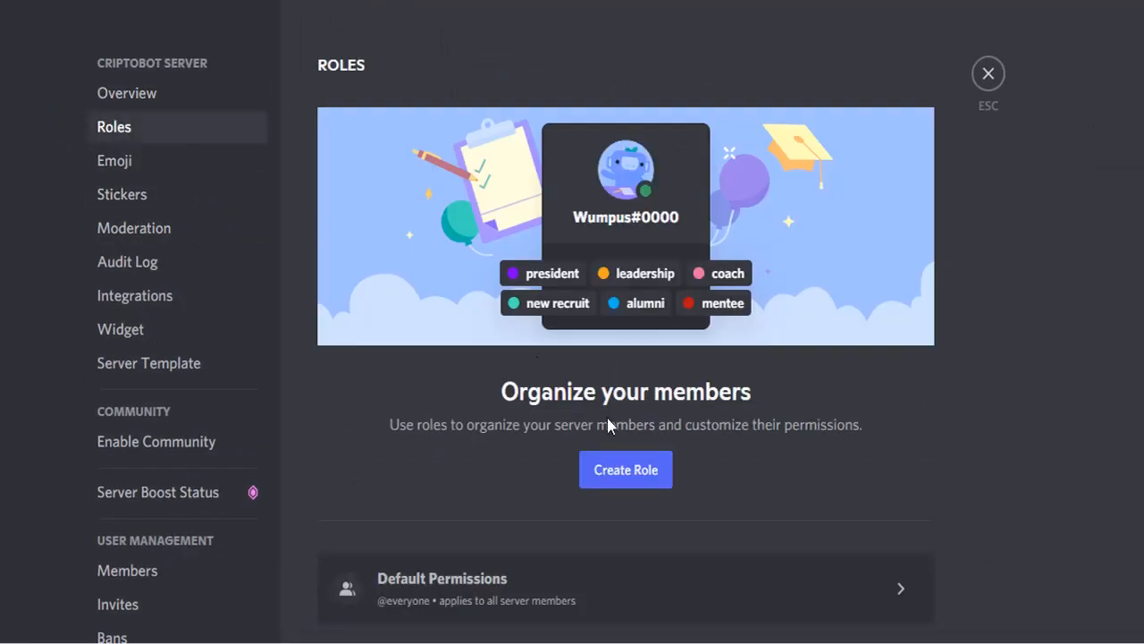
pyautogui.click(662, 484)
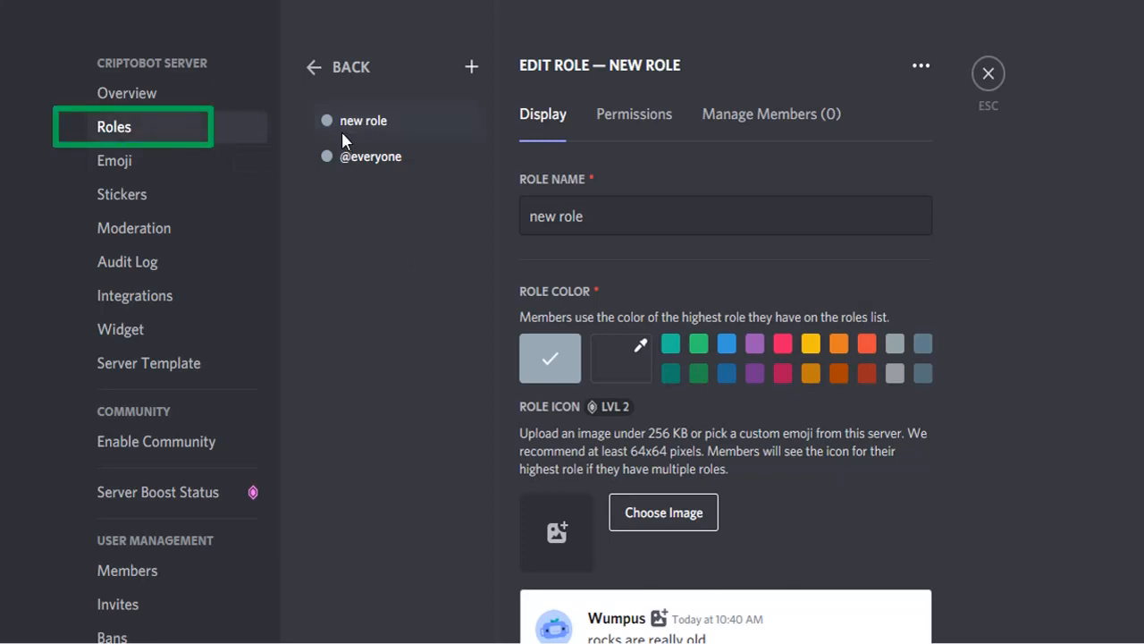
pyautogui.click(600, 218)
pyautogui.hotkey('shift', 'Left')
pyautogui.hotkey('shift', 'Left')
pyautogui.hotkey('shift', 'Left')
pyautogui.hotkey('shift', 'Left')
pyautogui.hotkey('shift', 'Left')
pyautogui.hotkey('shift', 'Left')
pyautogui.hotkey('shift', 'Left')
pyautogui.hotkey('shift', 'Left')
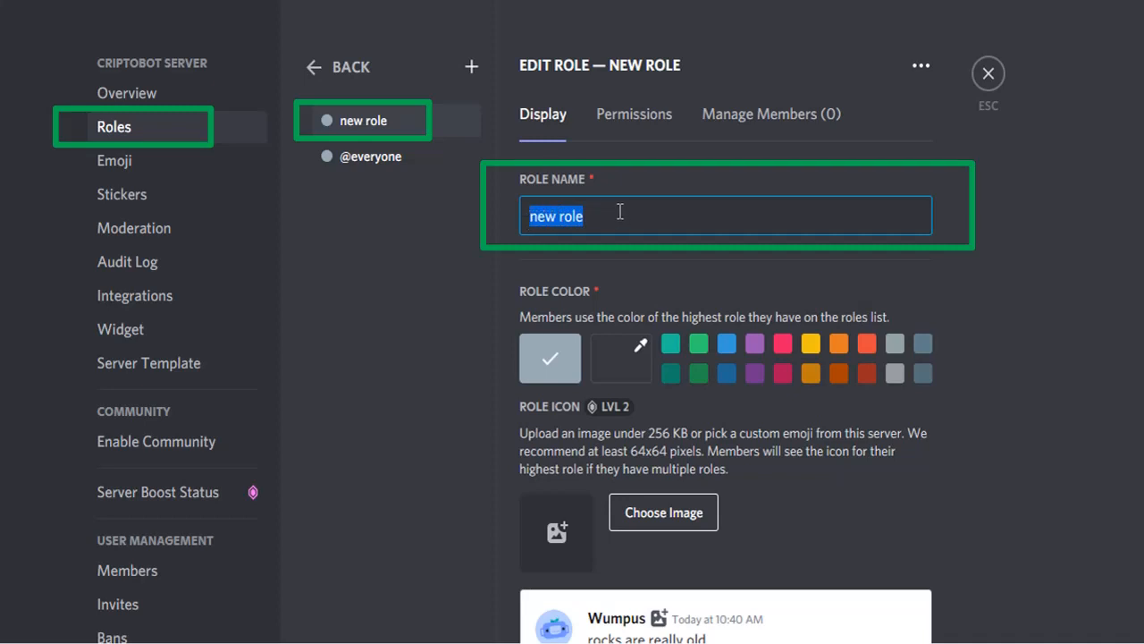
pyautogui.write('bot')
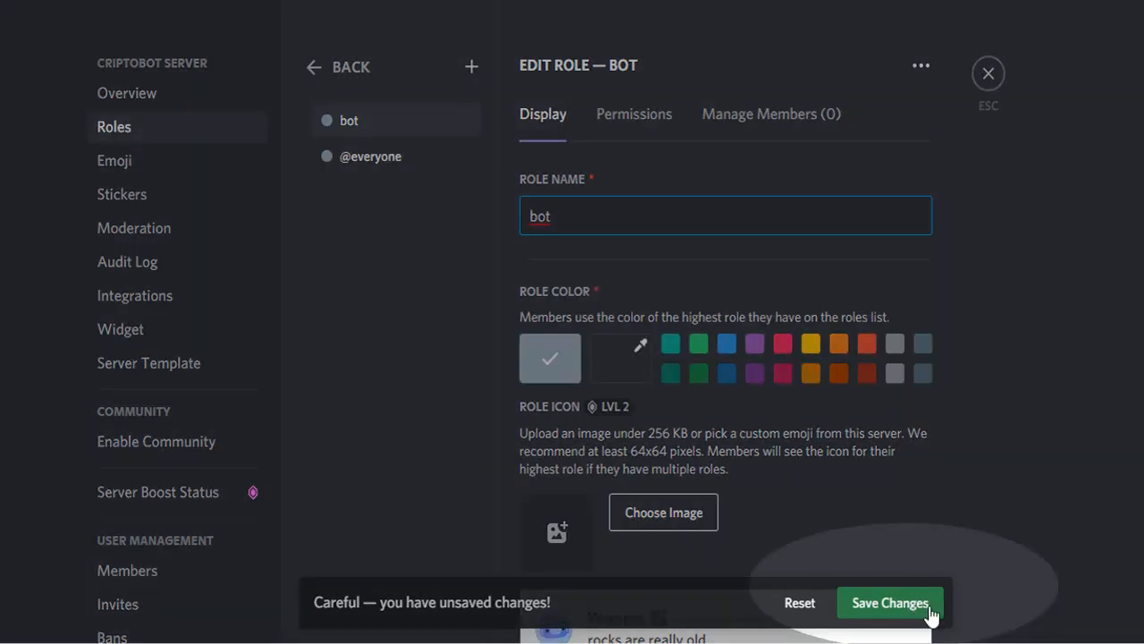
# Save the bot role with Manage Channels and Manage Messages enabled, then close settings
pyautogui.click(930, 604)
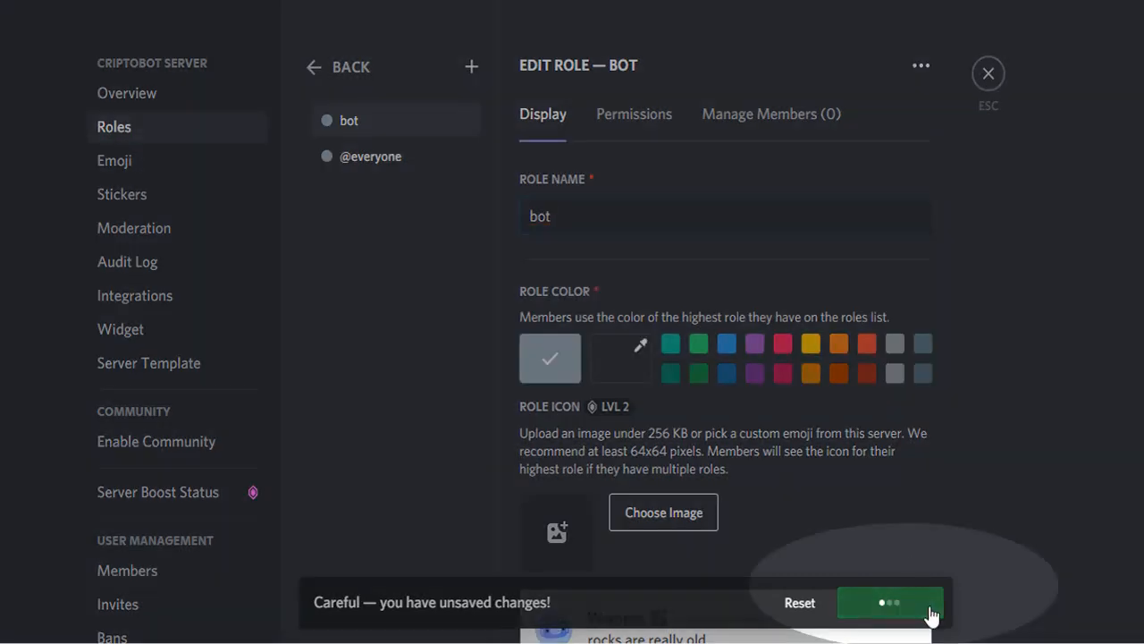
pyautogui.click(635, 131)
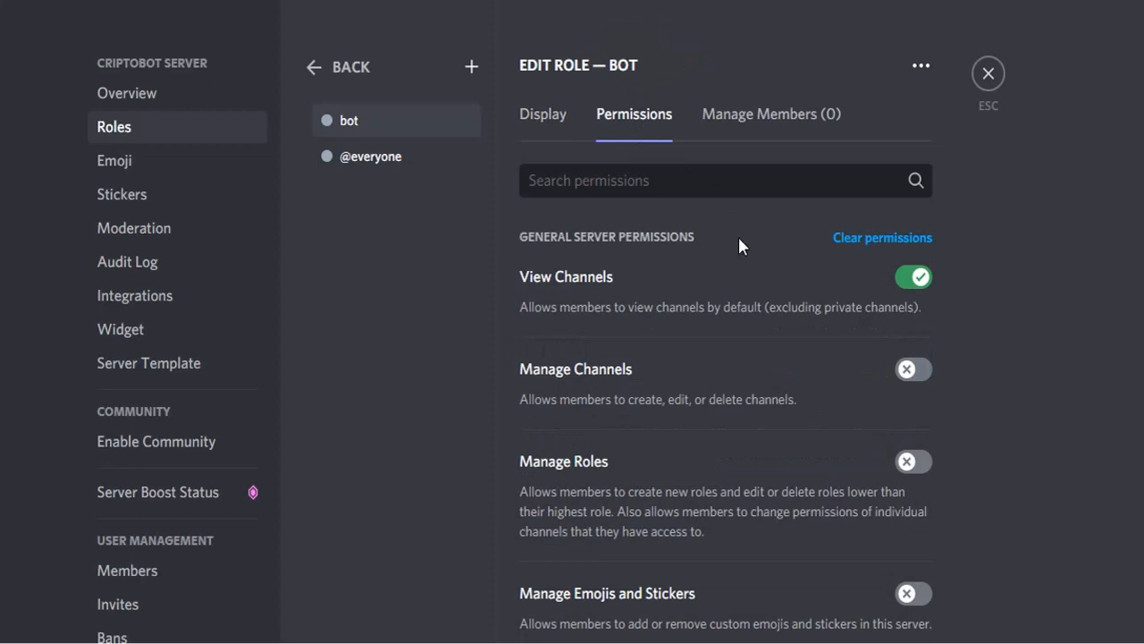
pyautogui.click(921, 371)
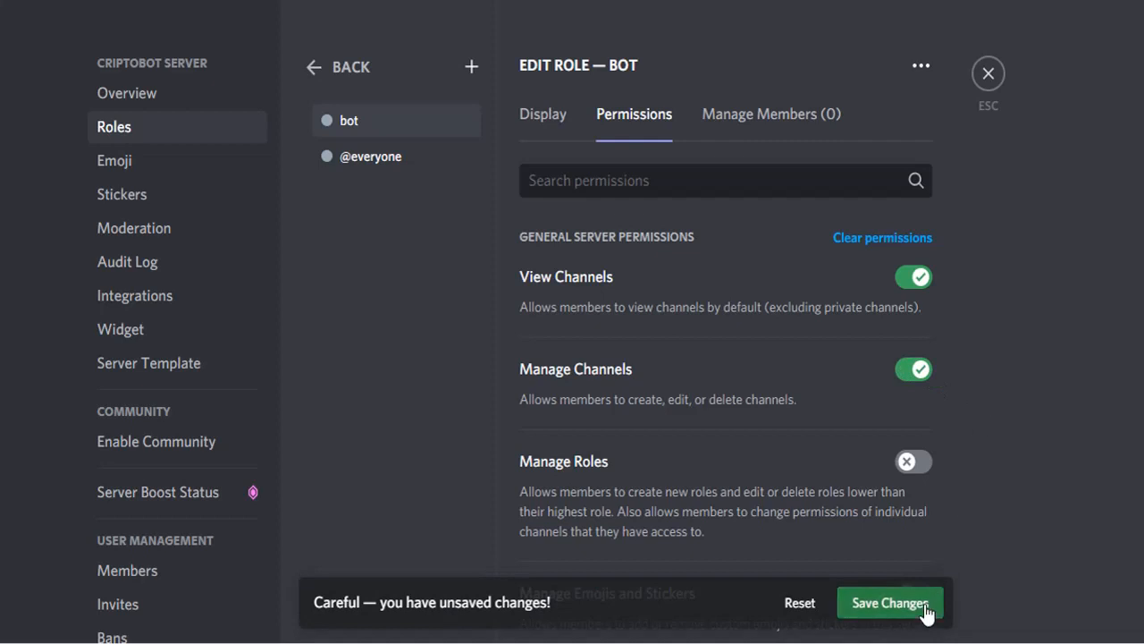
pyautogui.scroll(-2, 979, 424)
pyautogui.scroll(-8, 981, 410)
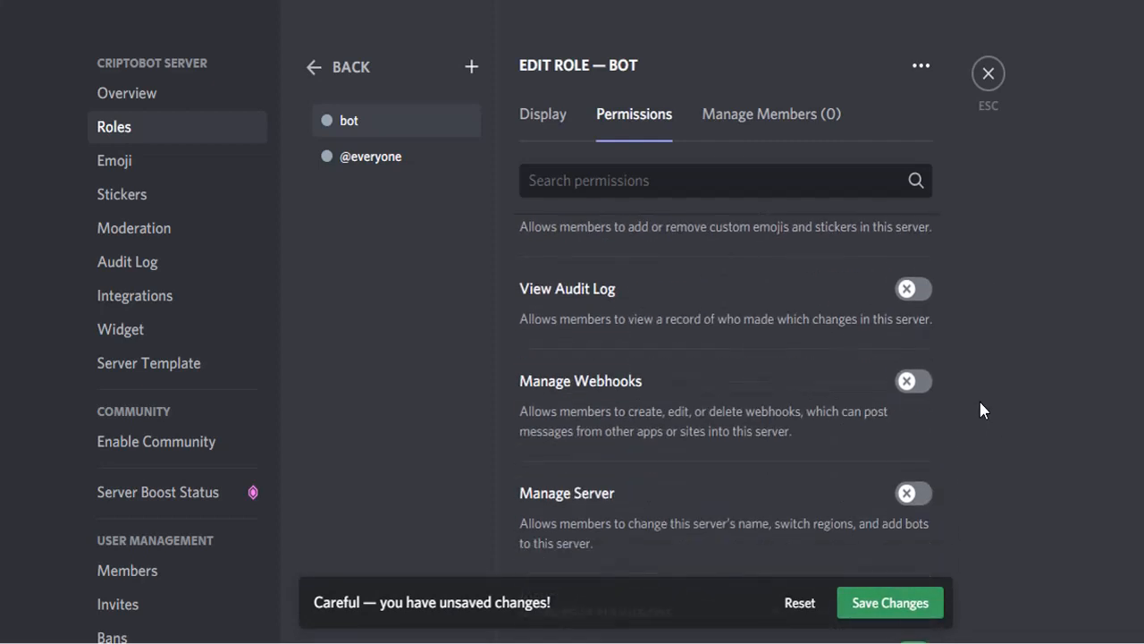
pyautogui.scroll(-12, 981, 410)
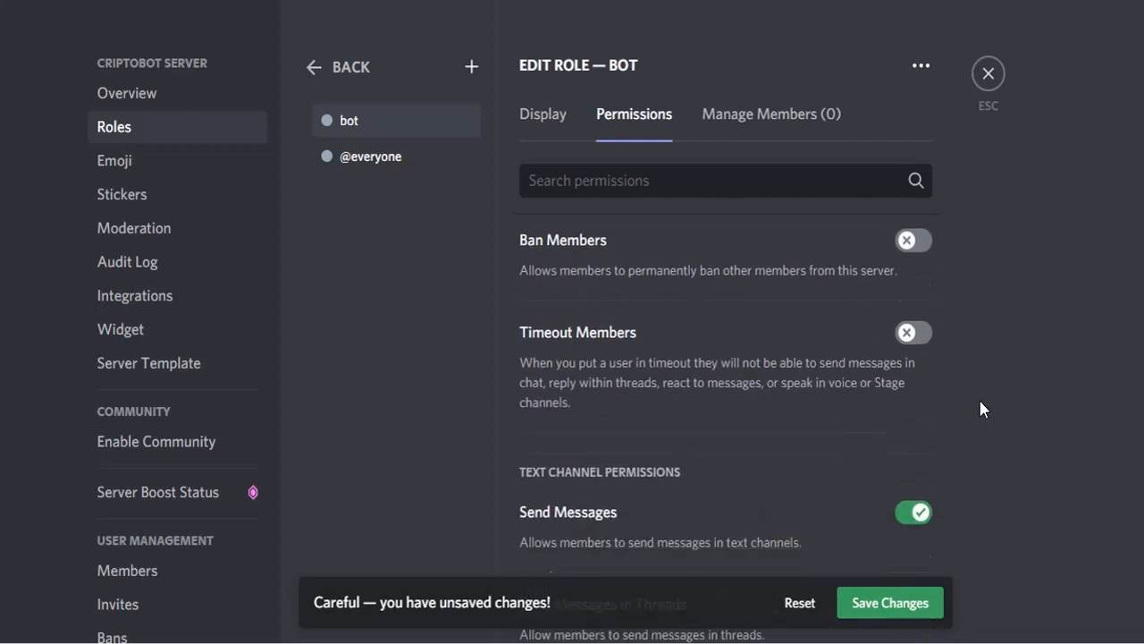
pyautogui.scroll(-5, 980, 409)
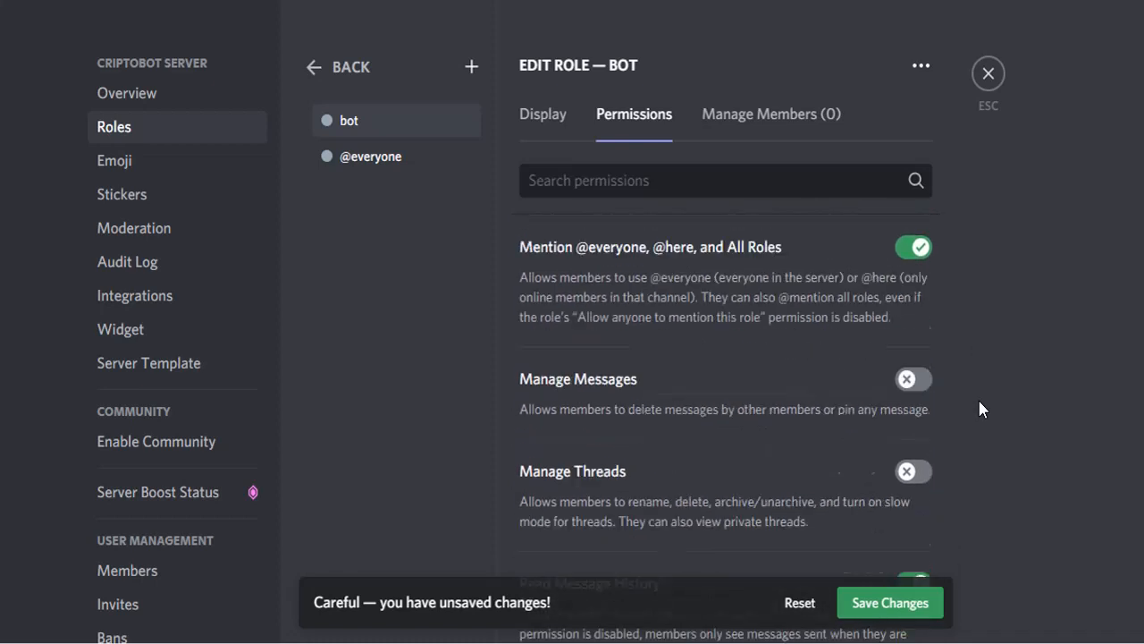
pyautogui.click(914, 312)
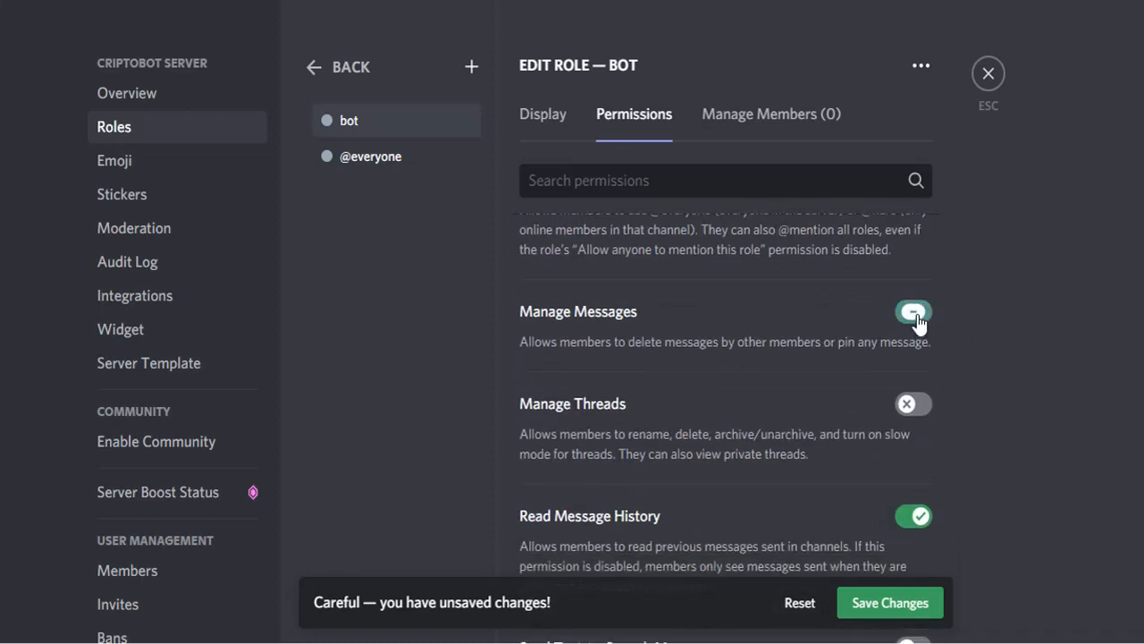
pyautogui.click(933, 605)
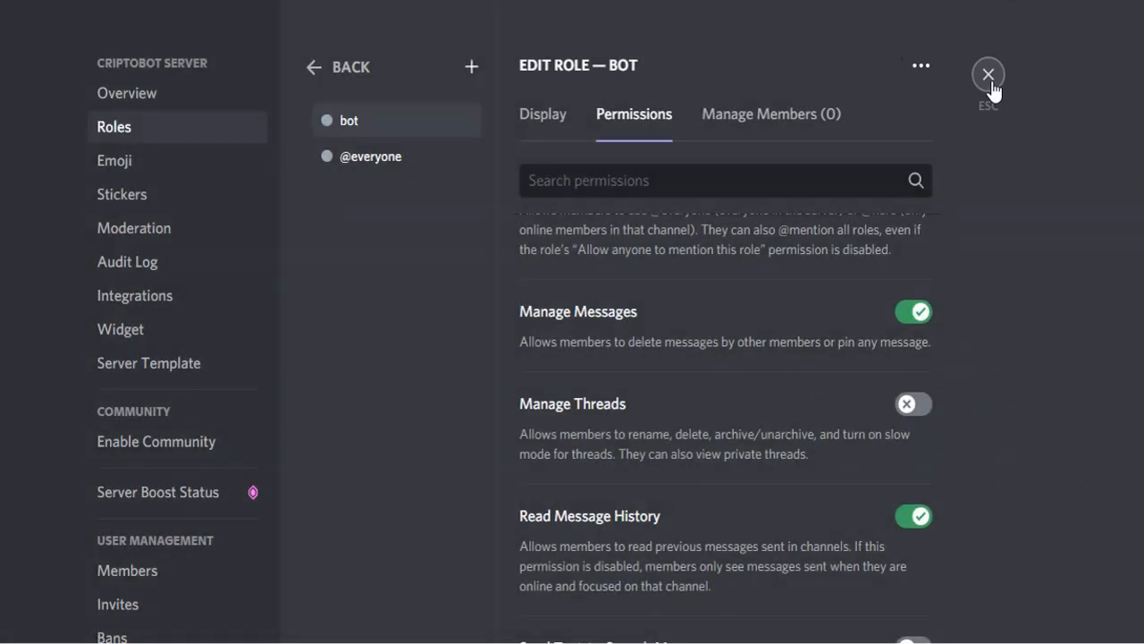
pyautogui.click(990, 82)
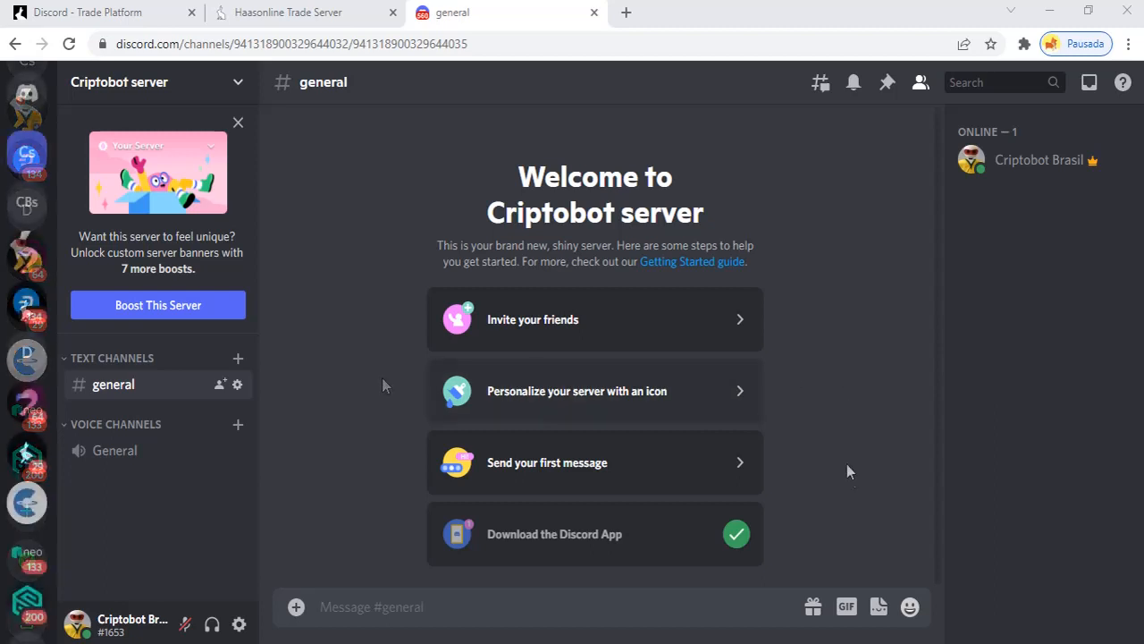
pyautogui.click(117, 13)
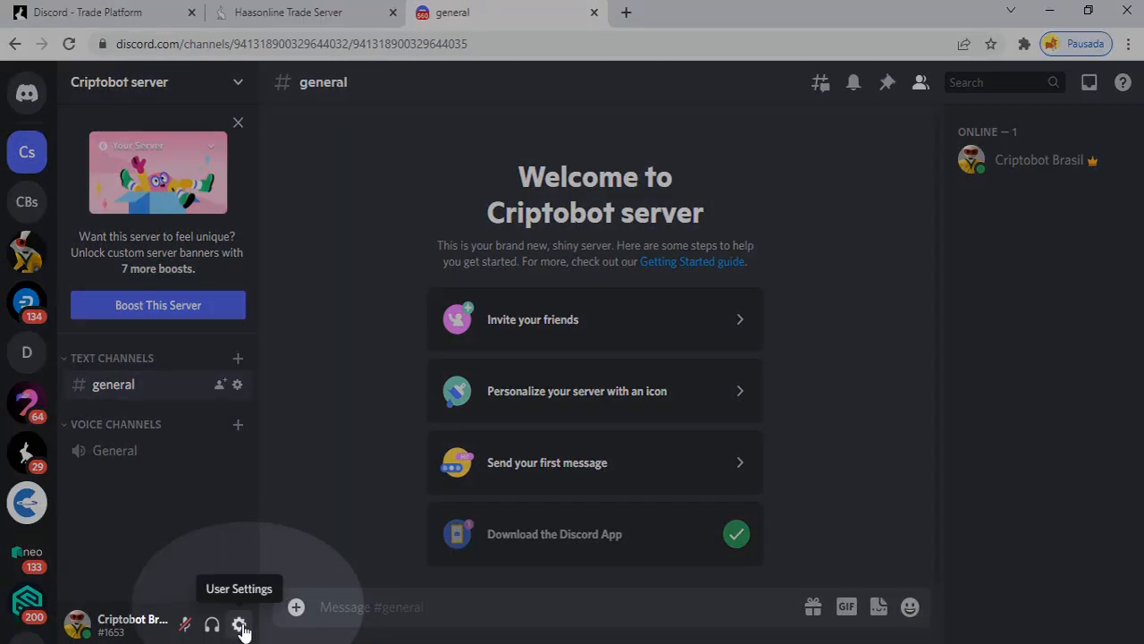
# Go to User Settings > App Settings > Appearance to view theme and message display
pyautogui.click(239, 625)
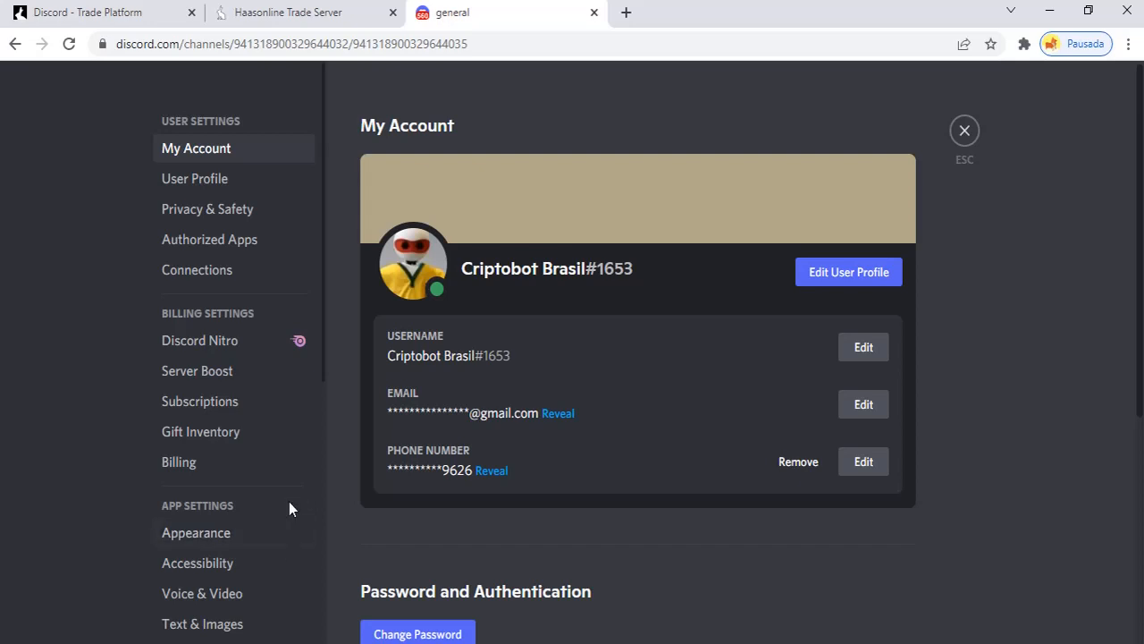
pyautogui.scroll(-2, 233, 380)
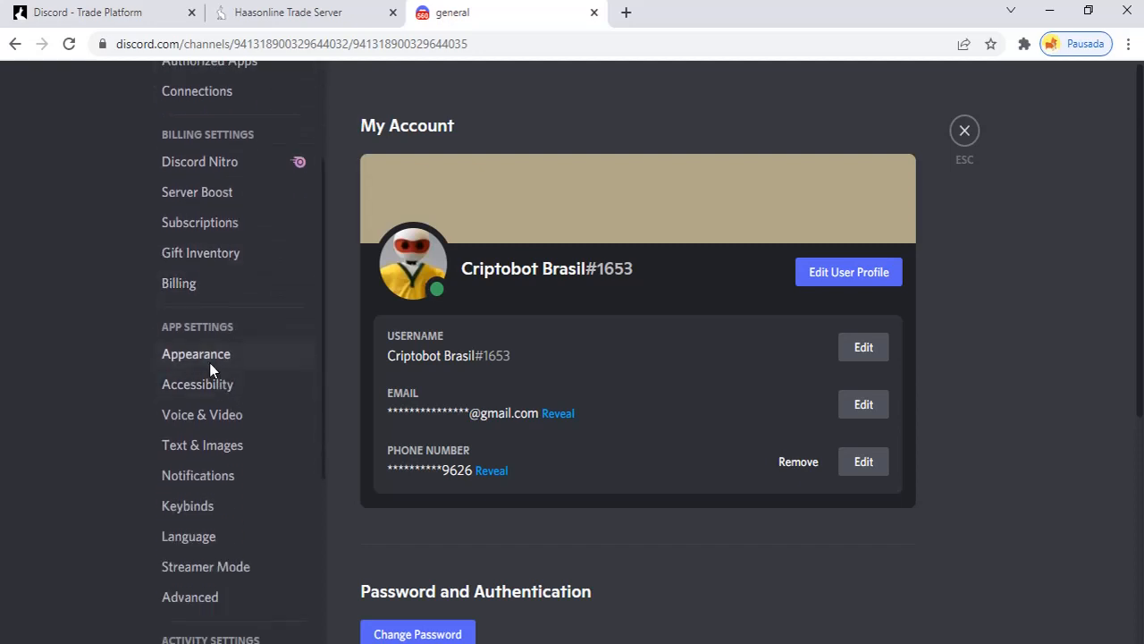
pyautogui.click(253, 358)
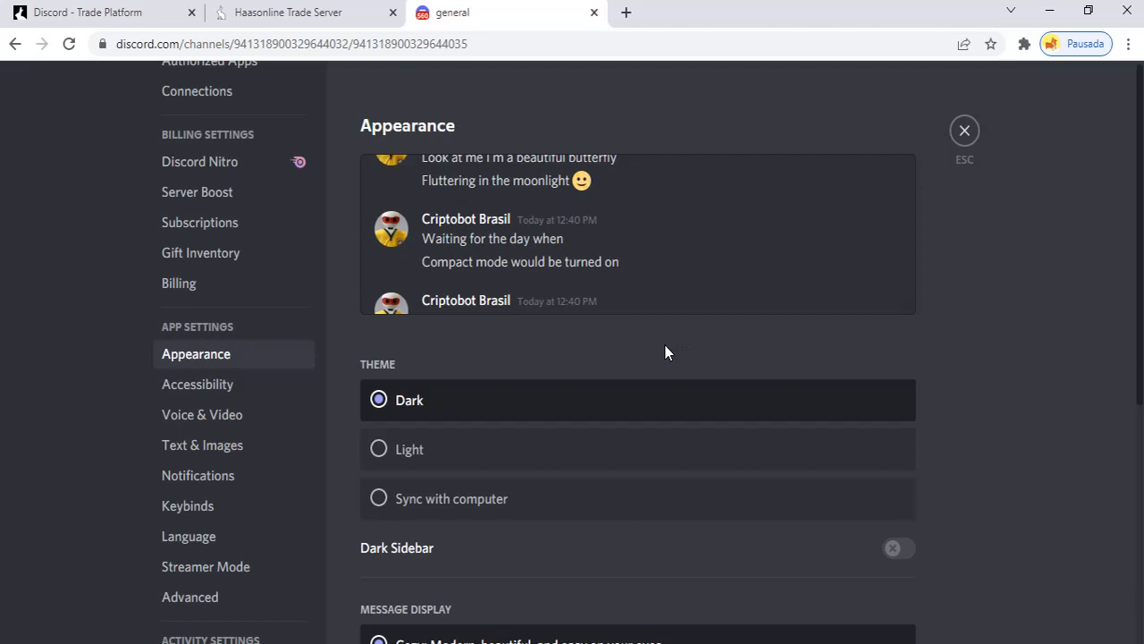
pyautogui.scroll(-3, 665, 345)
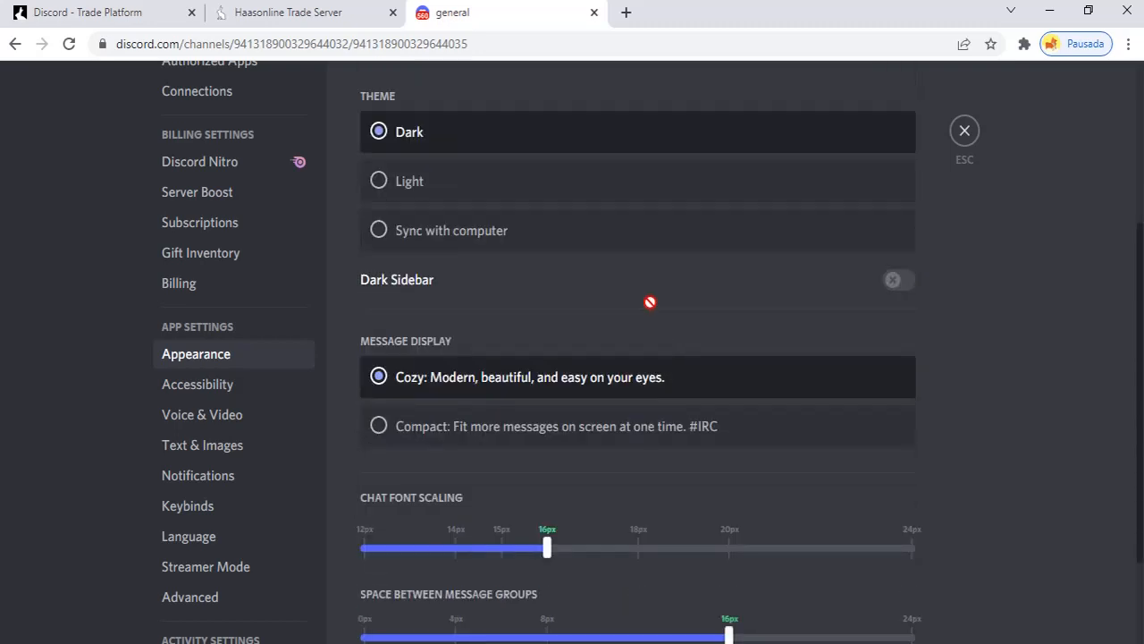
pyautogui.scroll(-2, 650, 302)
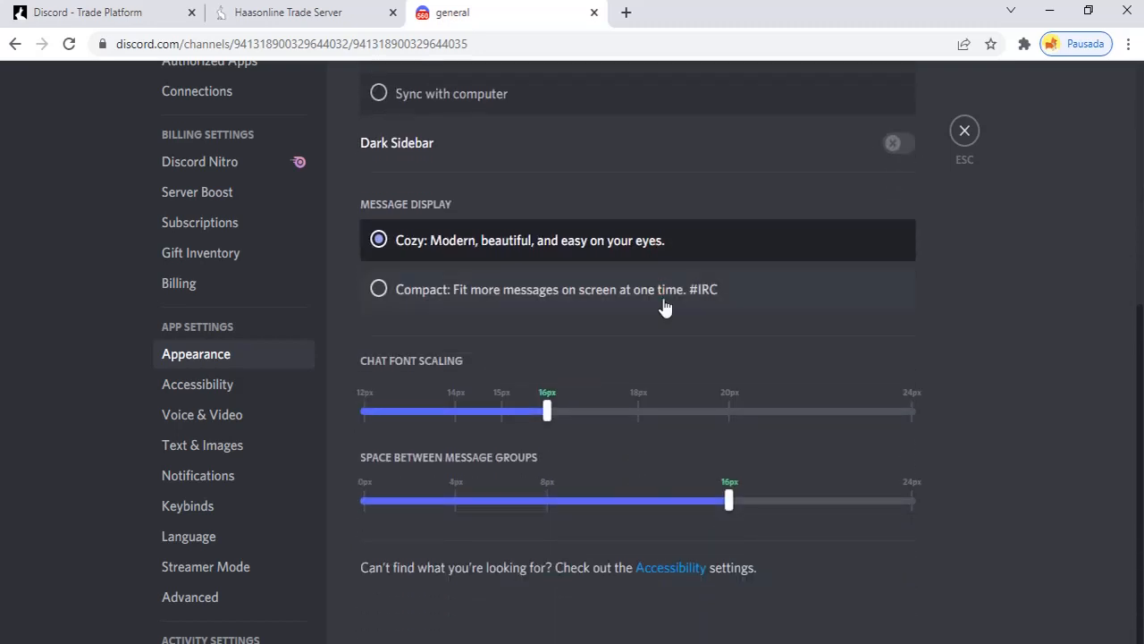
pyautogui.scroll(5, 879, 495)
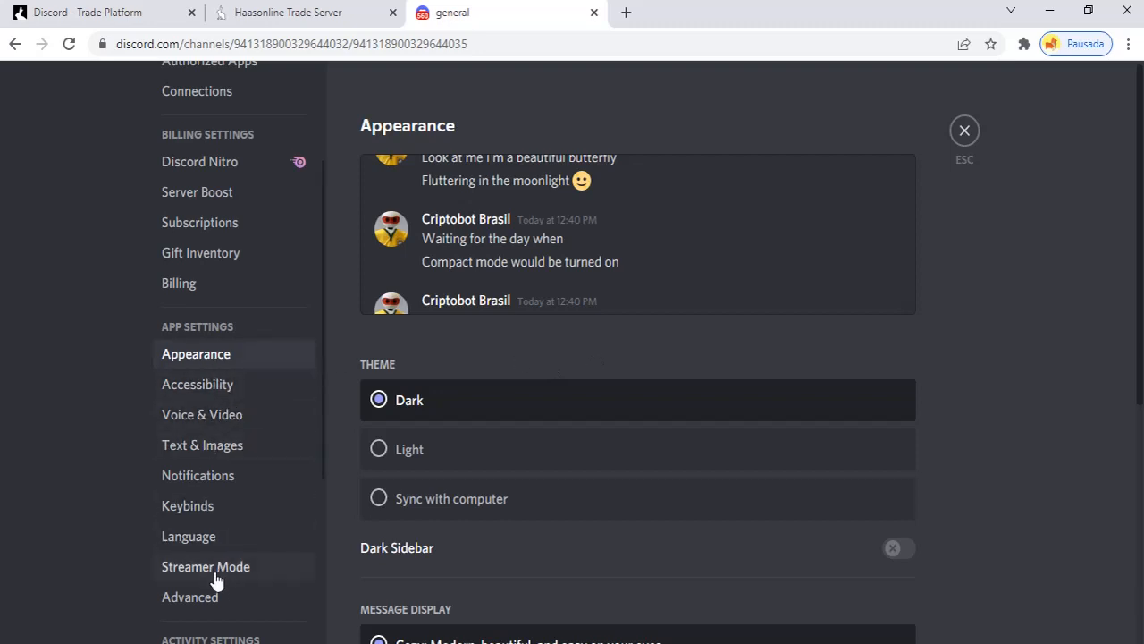
# Turn on Developer Mode under Advanced settings and close the user settings
pyautogui.click(236, 604)
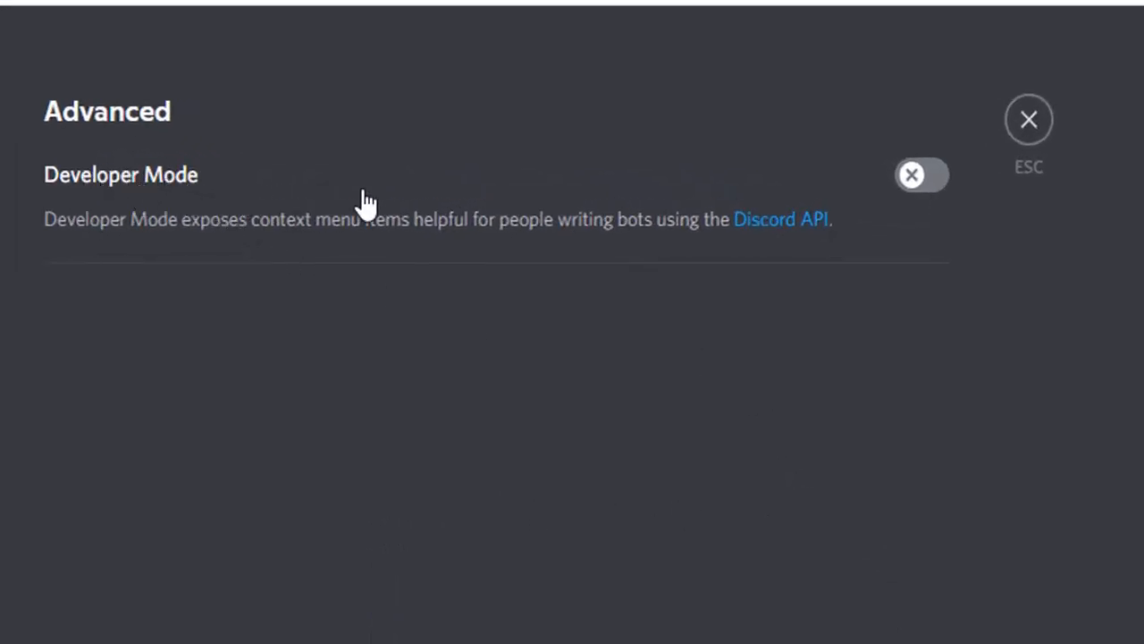
pyautogui.click(933, 185)
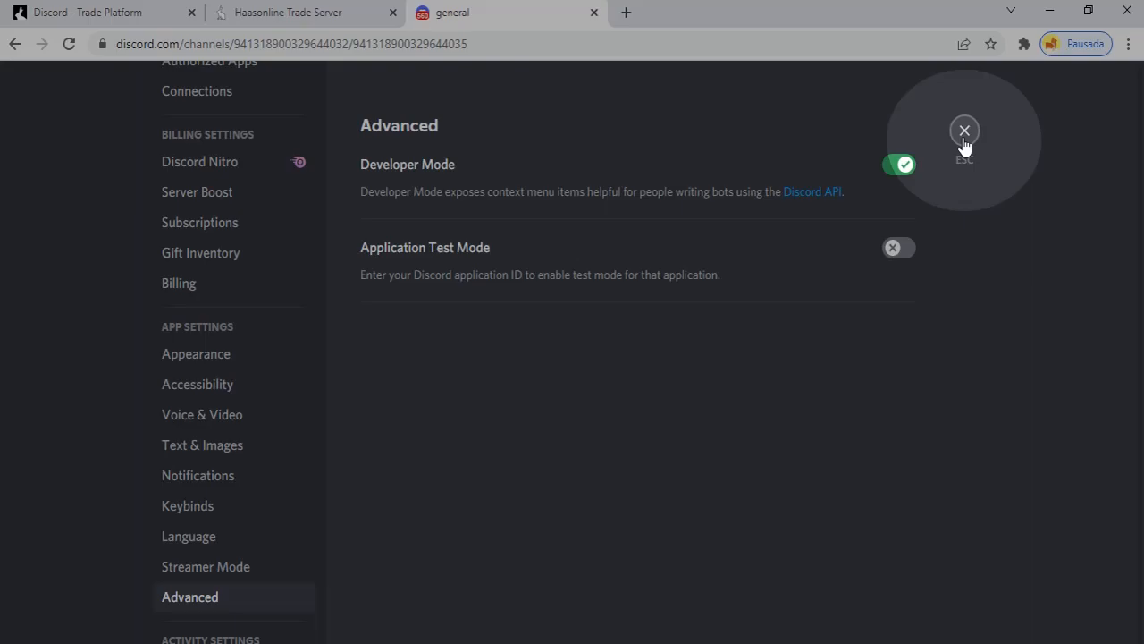
pyautogui.click(964, 139)
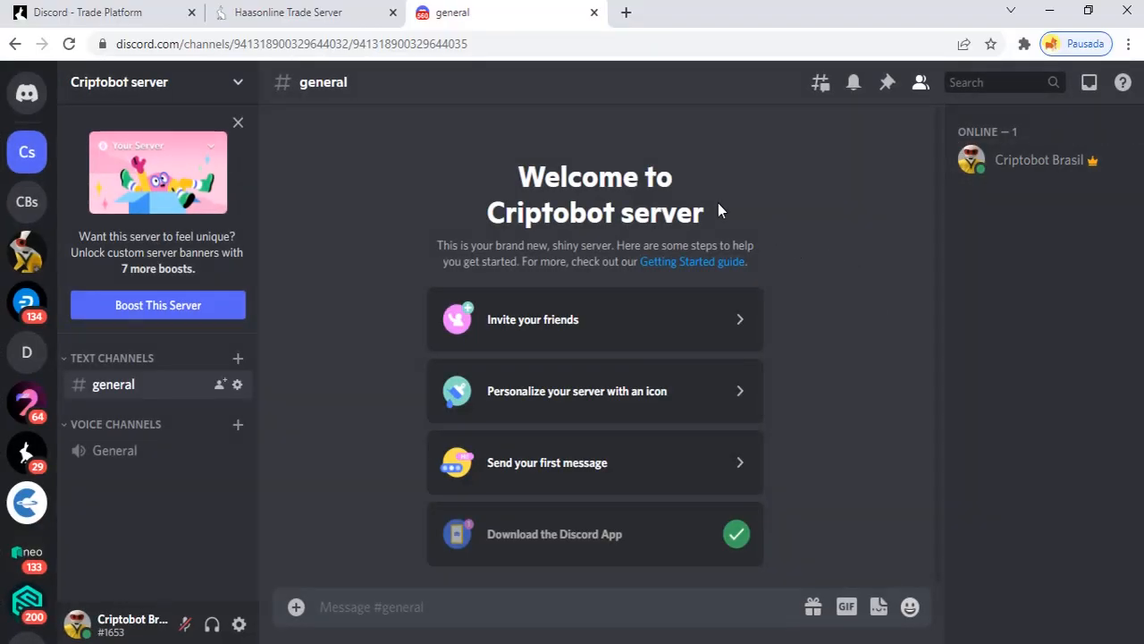
# Locate the Server Guide and Creating a bot sections in the HaasOnline Discord guide
pyautogui.click(143, 14)
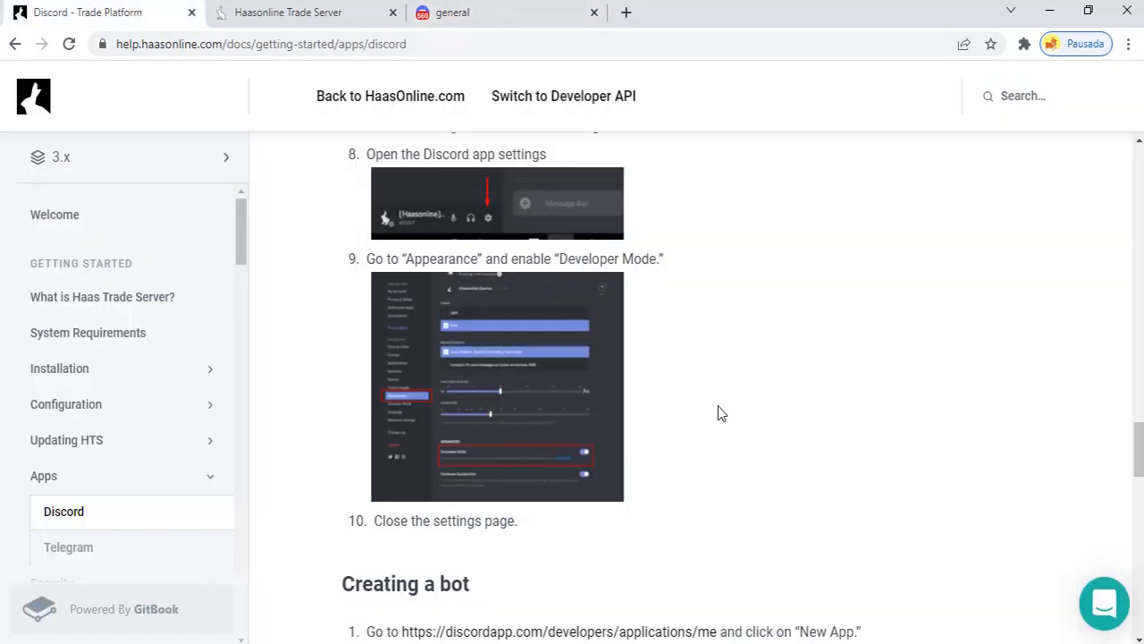
pyautogui.scroll(15, 718, 406)
pyautogui.scroll(-3, 713, 412)
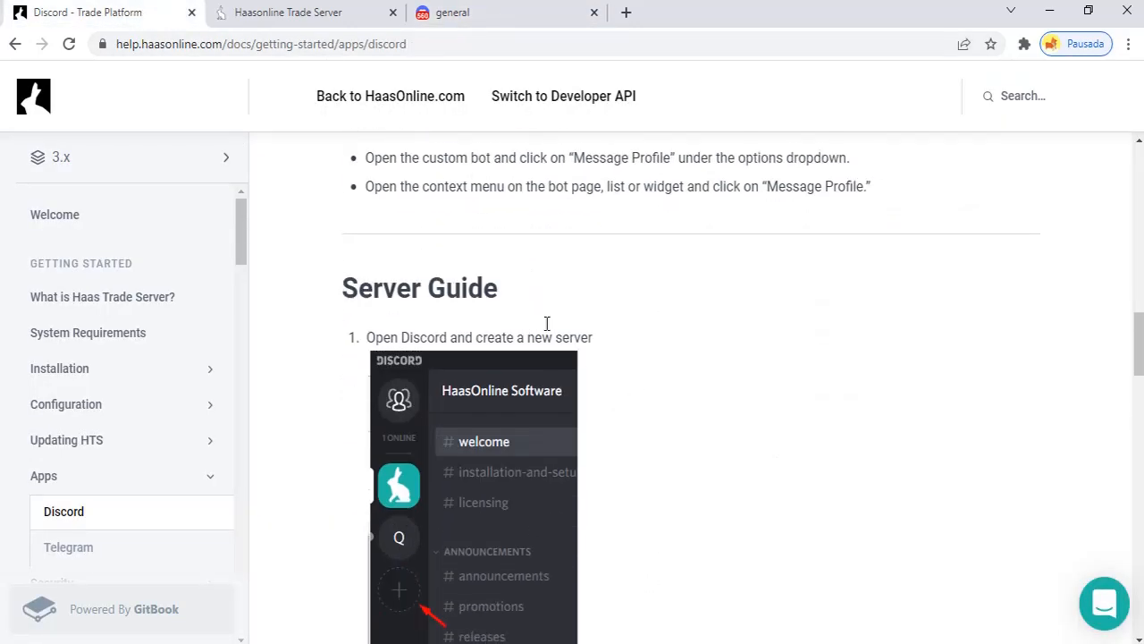
pyautogui.moveTo(341, 293); pyautogui.dragTo(501, 311)
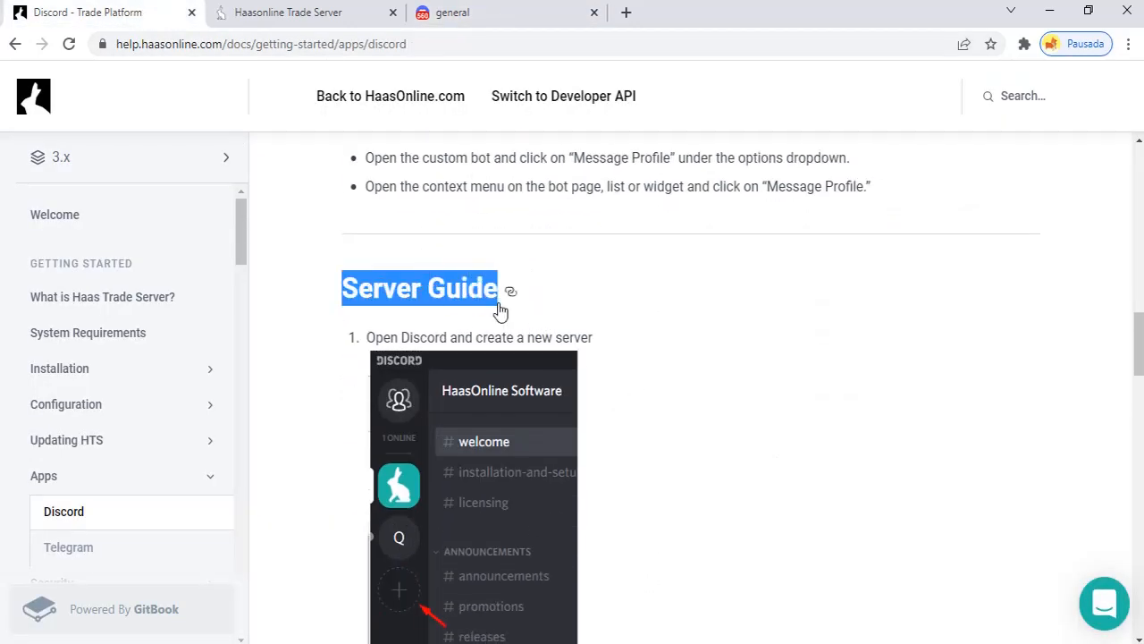
pyautogui.scroll(-15, 754, 411)
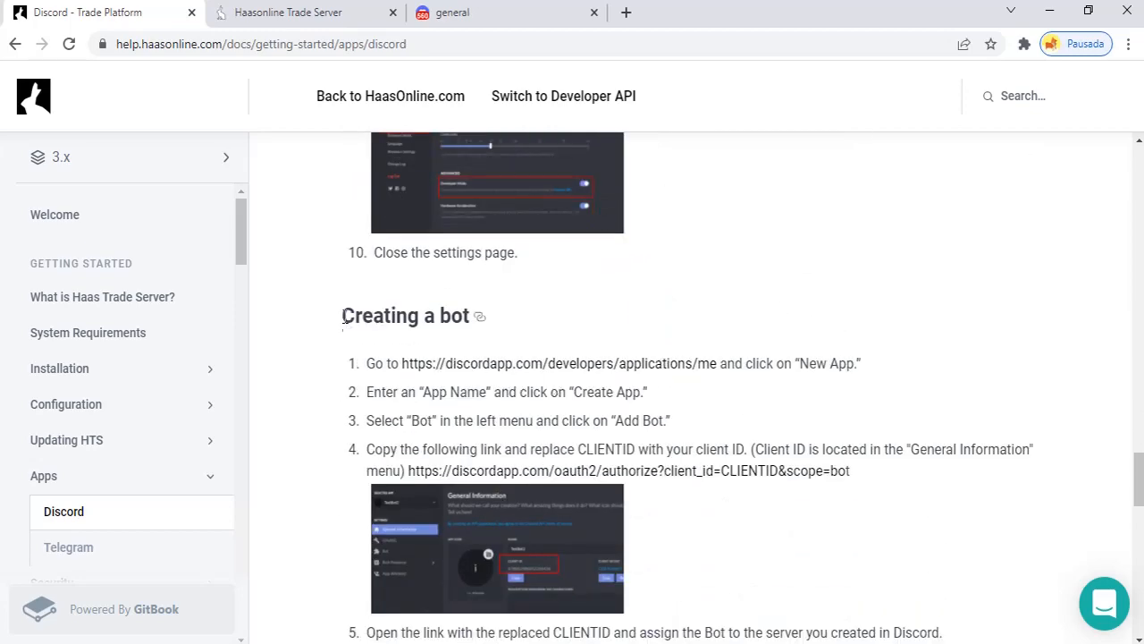
pyautogui.moveTo(342, 316); pyautogui.dragTo(480, 326)
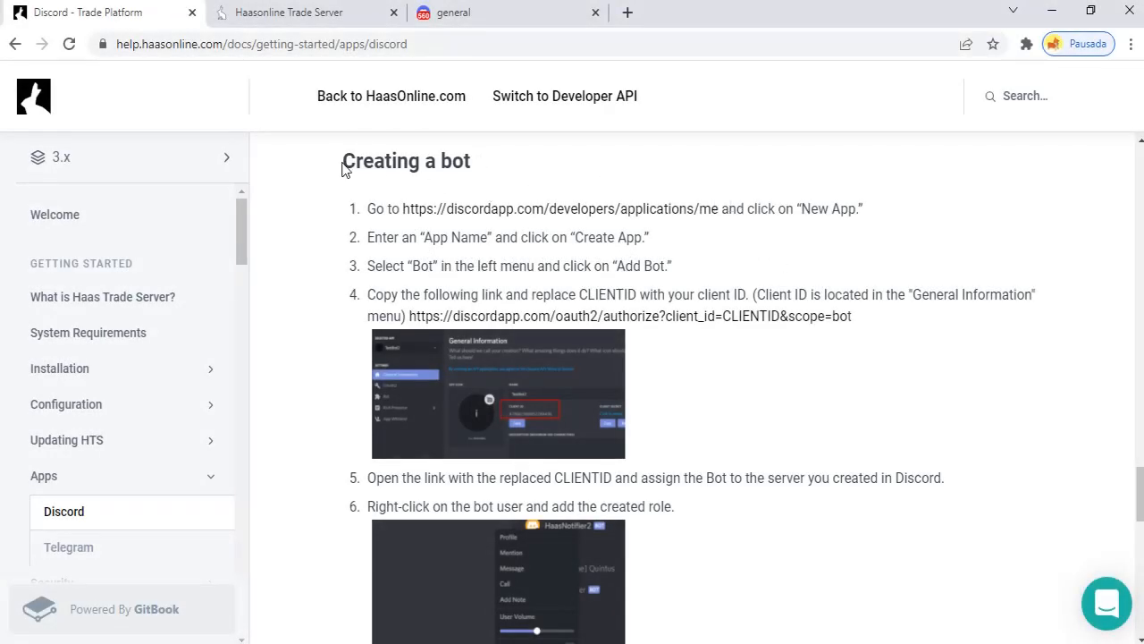
pyautogui.moveTo(344, 162); pyautogui.dragTo(501, 183)
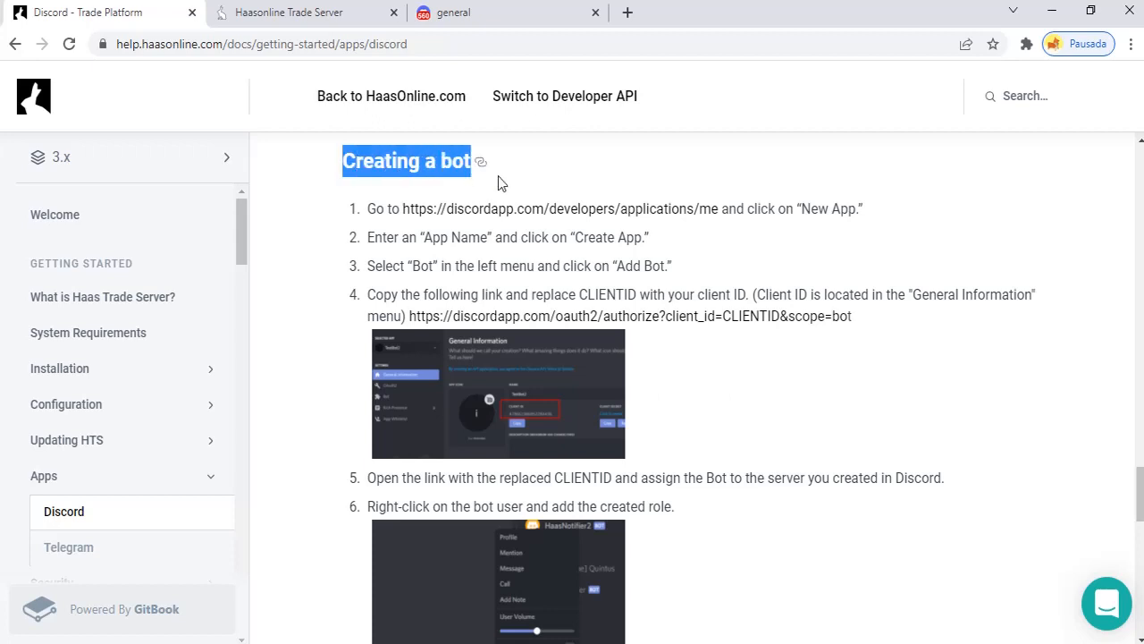
pyautogui.click(690, 169)
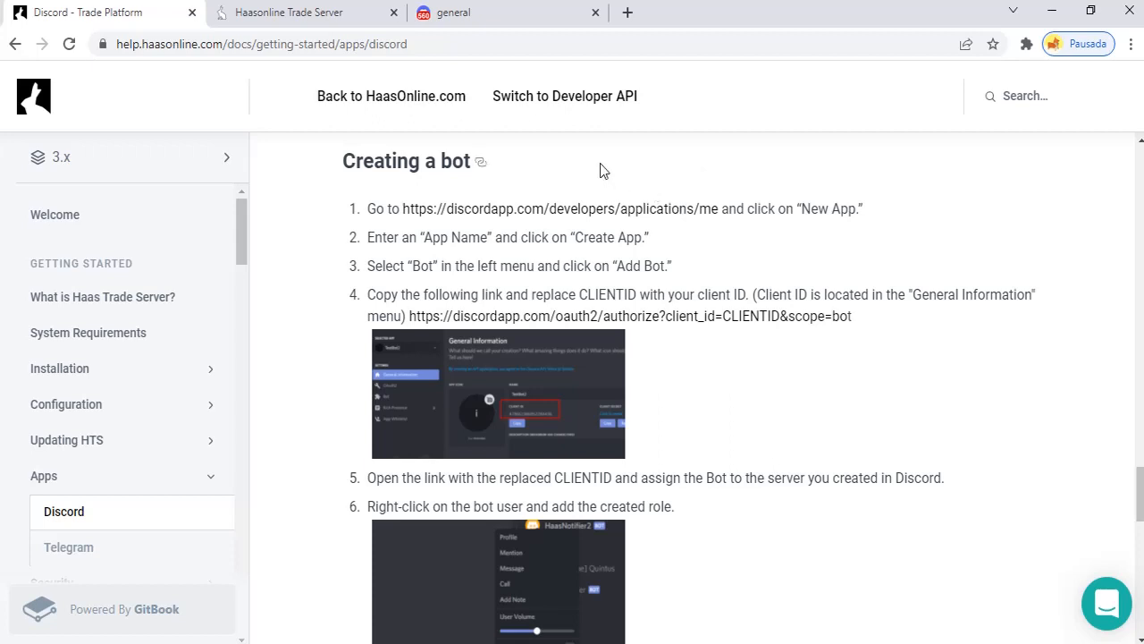
# Follow the Creating a bot developer link to the Developer Portal Applications page
pyautogui.click(511, 20)
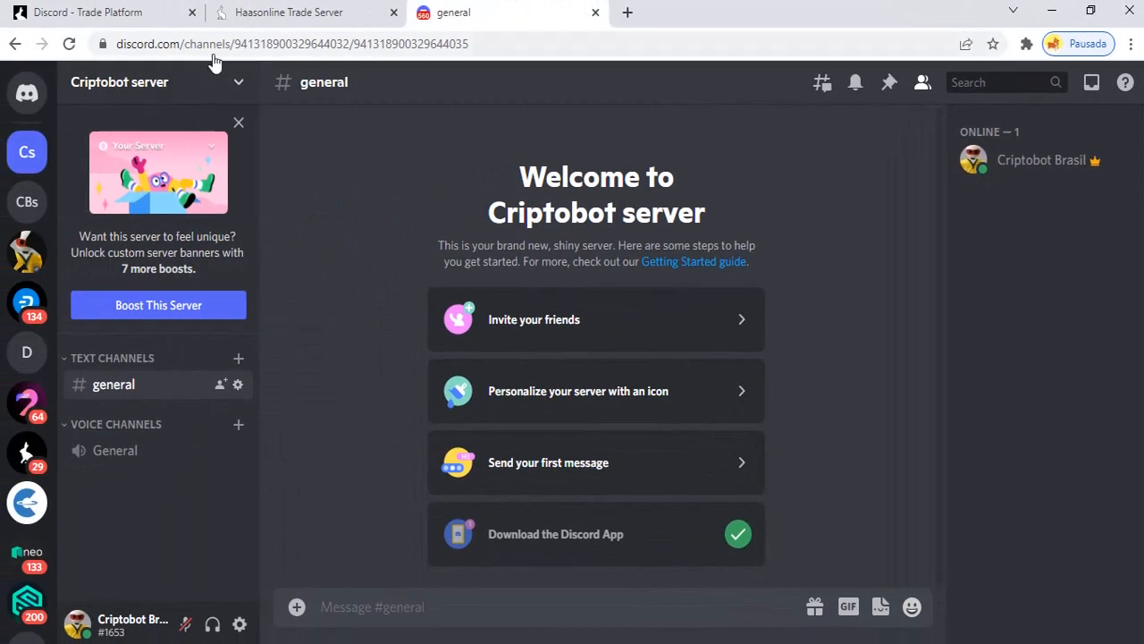
pyautogui.click(117, 13)
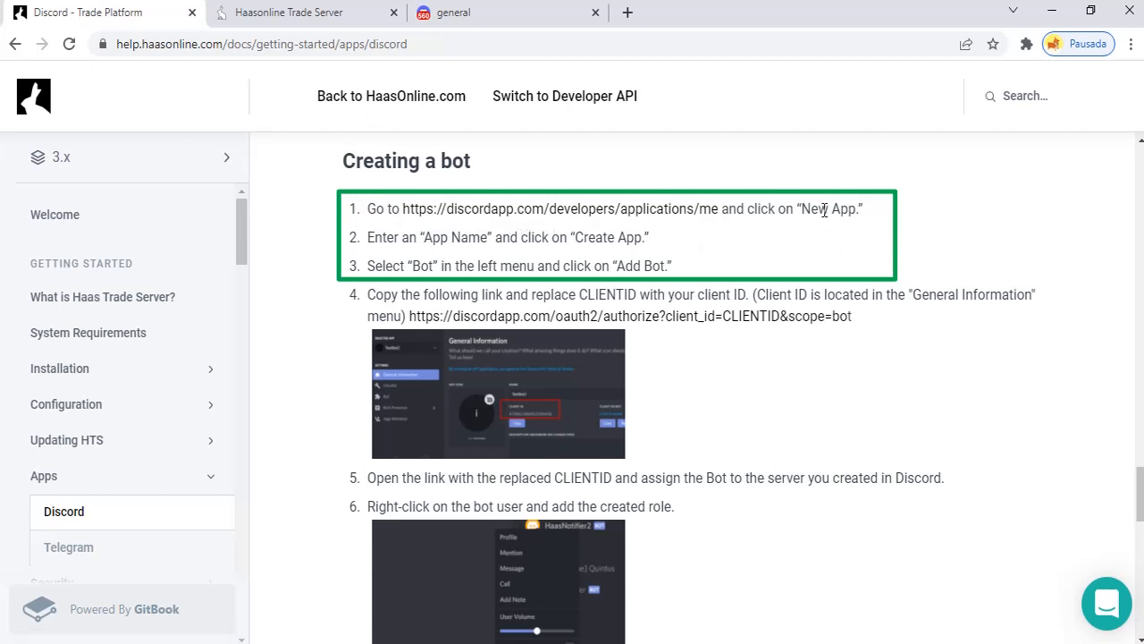
pyautogui.click(683, 212)
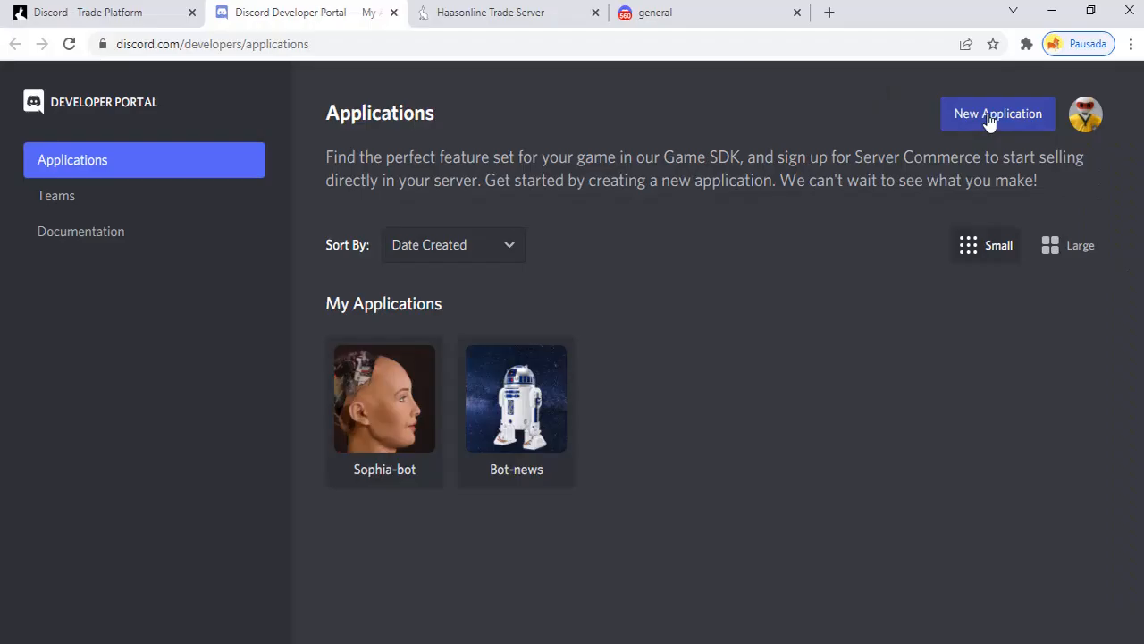
# Create a new Developer Portal application named NotificationsBot
pyautogui.click(987, 126)
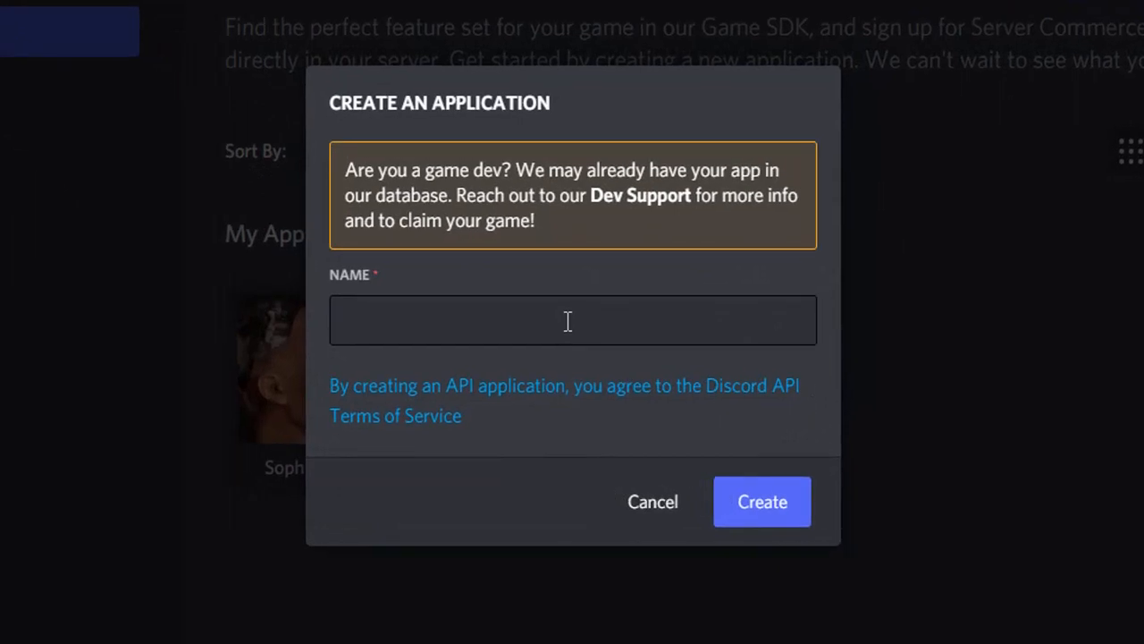
pyautogui.click(483, 315)
pyautogui.write('NotificationsBot')
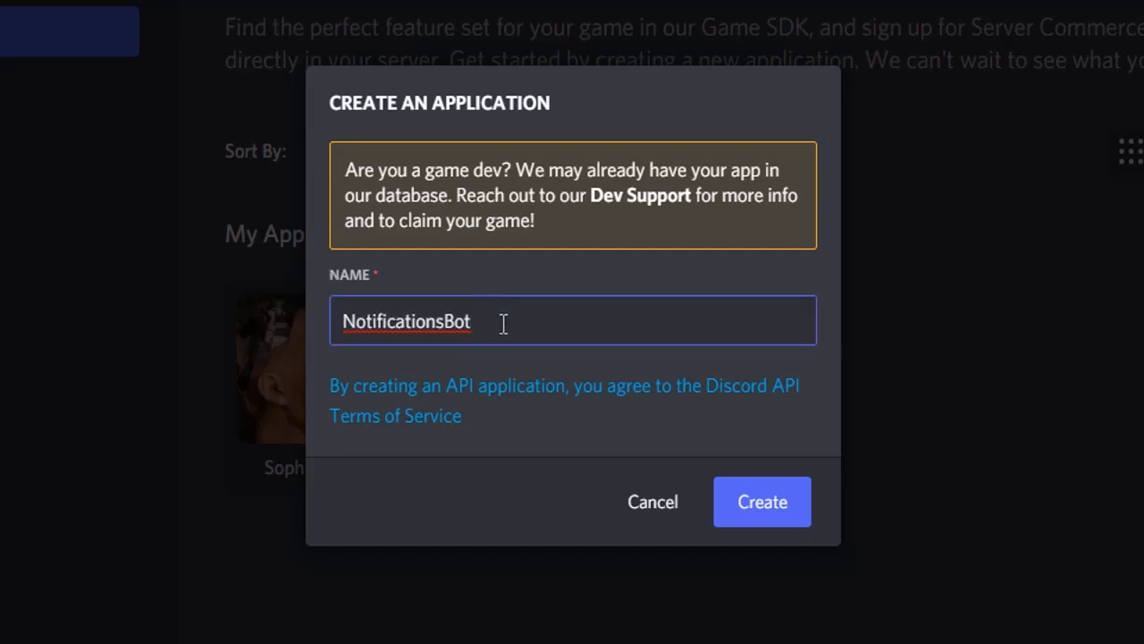
pyautogui.click(788, 508)
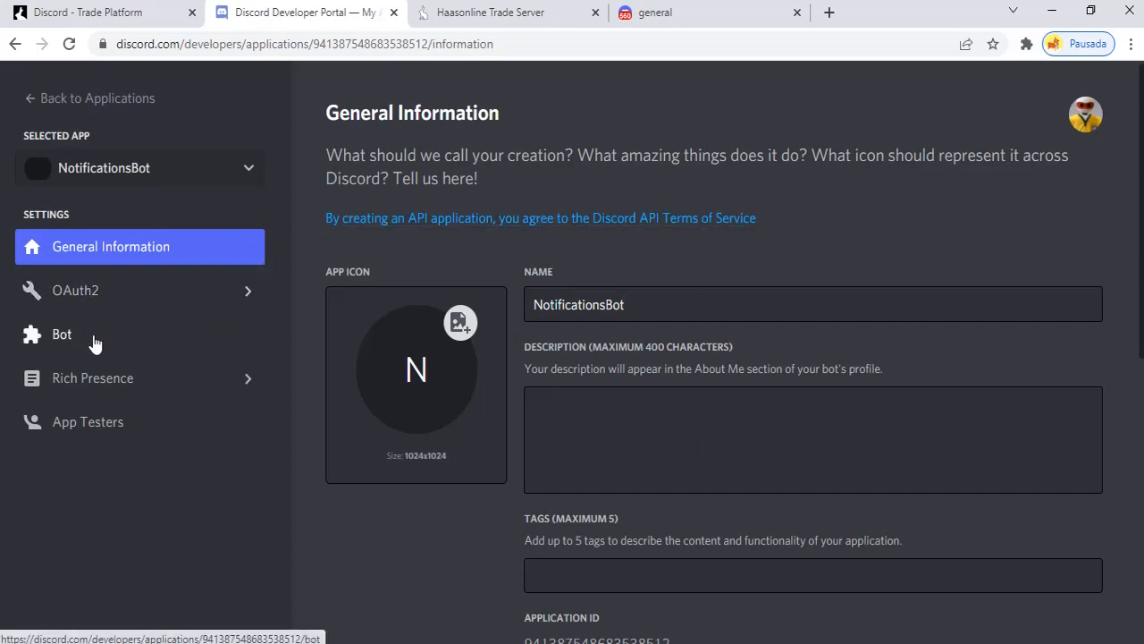
# Add a bot user to NotificationsBot under the Bot page, confirming with 'Yes, do it!'
pyautogui.click(95, 343)
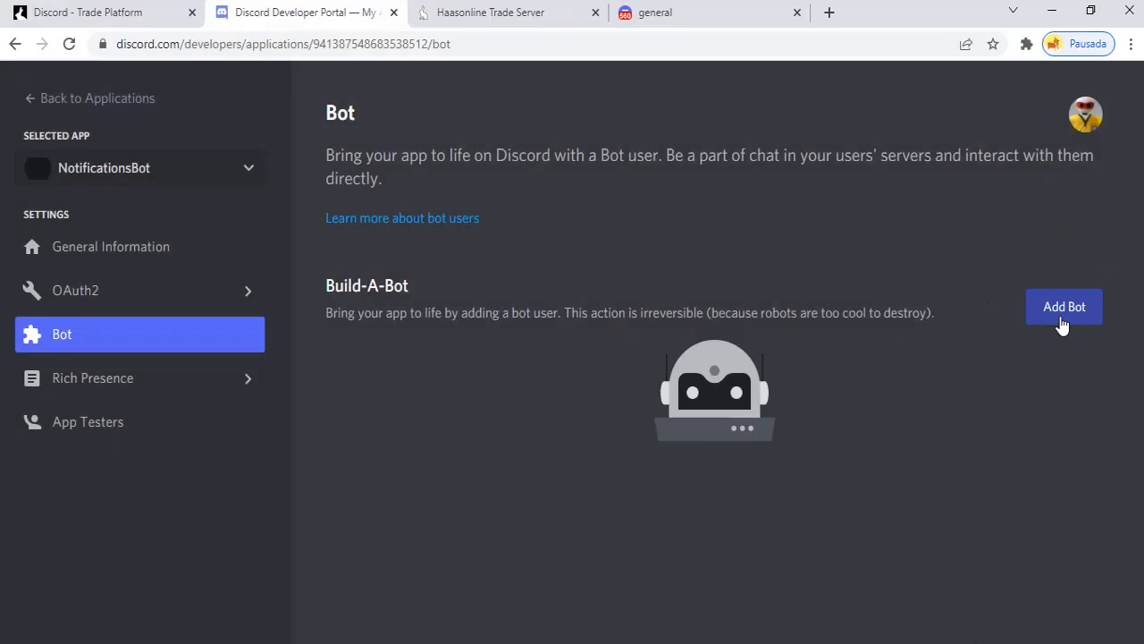
pyautogui.click(1062, 326)
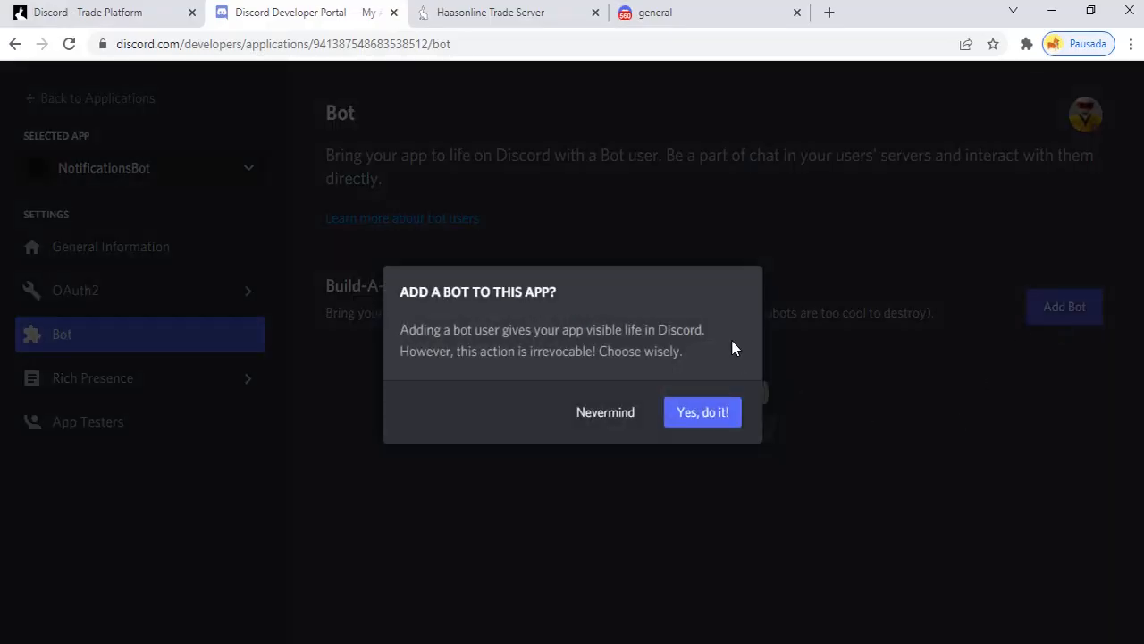
pyautogui.click(720, 416)
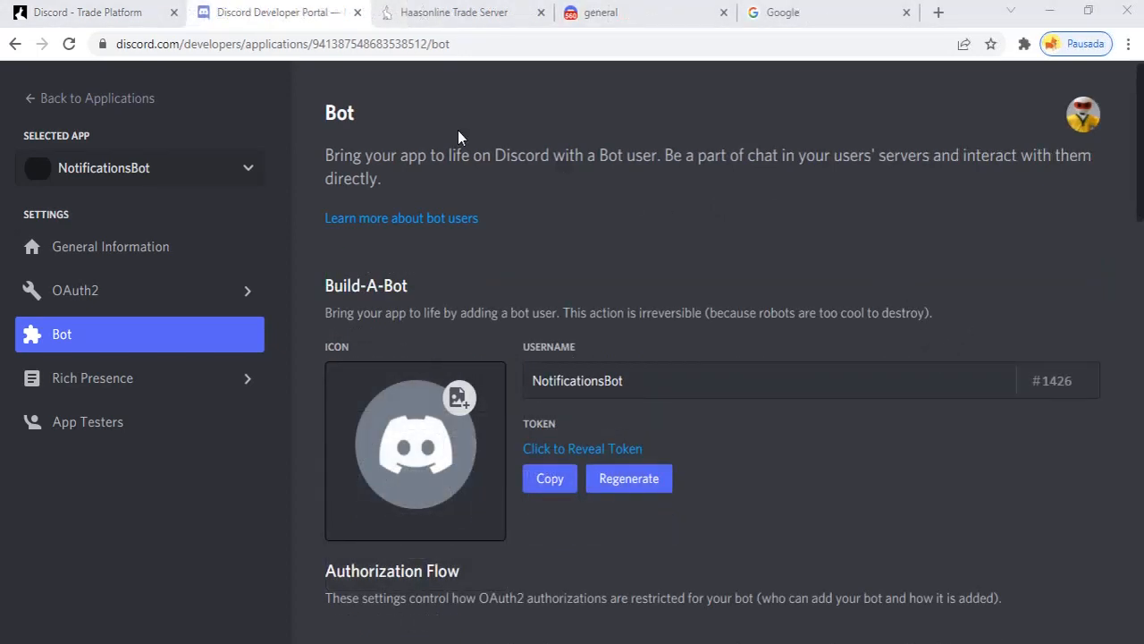
pyautogui.click(87, 13)
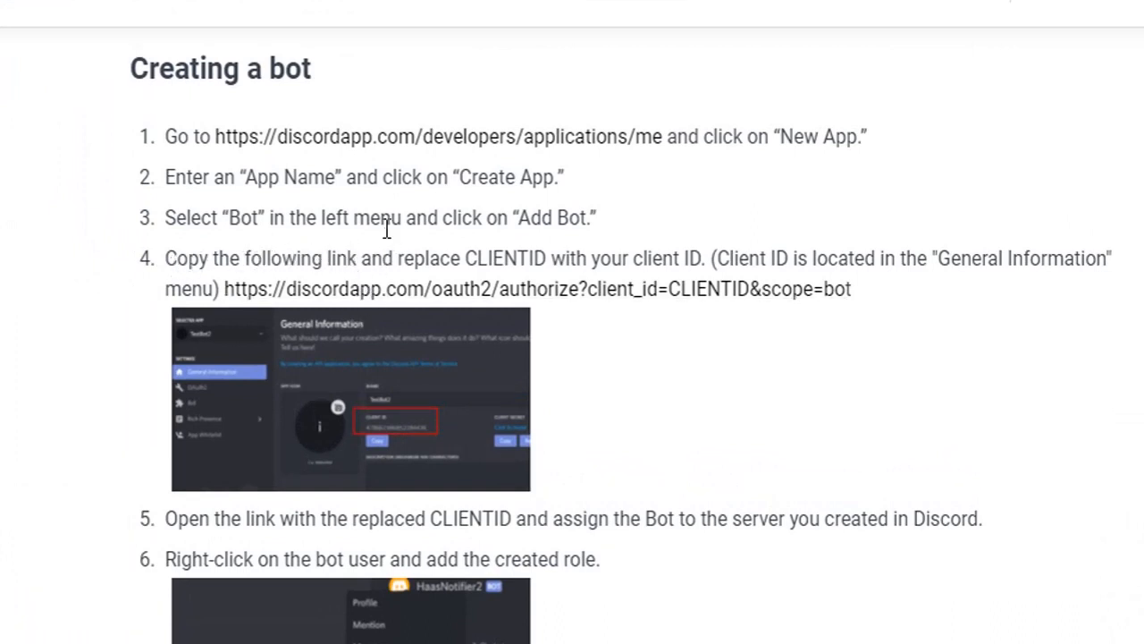
# Copy the address of step 4's oauth2/authorize link that contains the CLIENTID placeholder
pyautogui.doubleClick(501, 256)
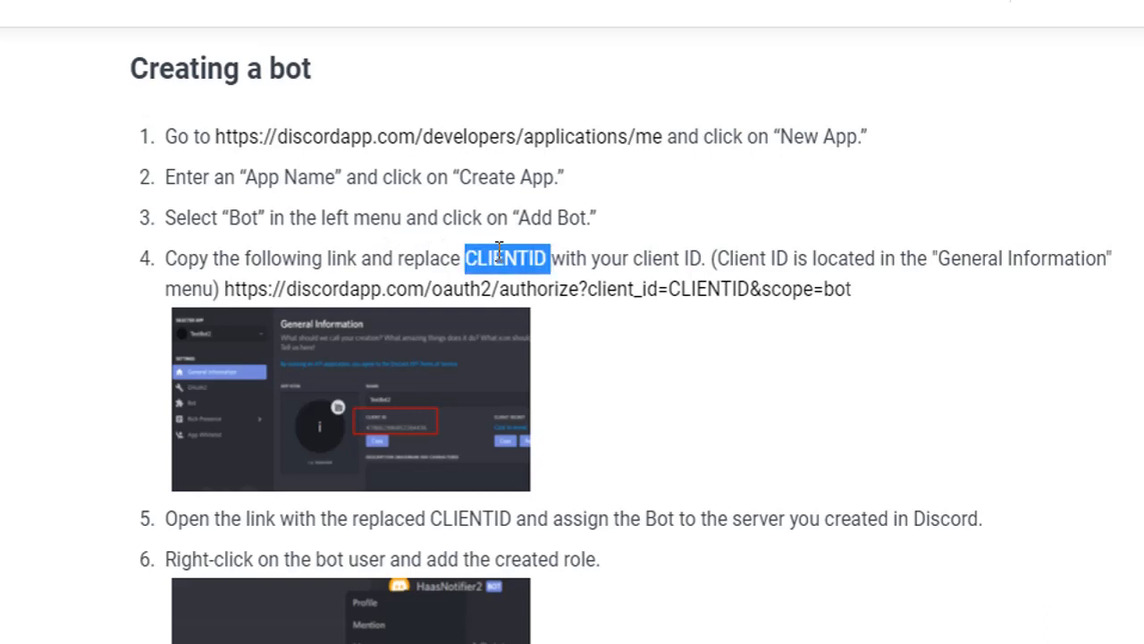
pyautogui.moveTo(590, 258); pyautogui.dragTo(703, 259)
pyautogui.click(626, 383)
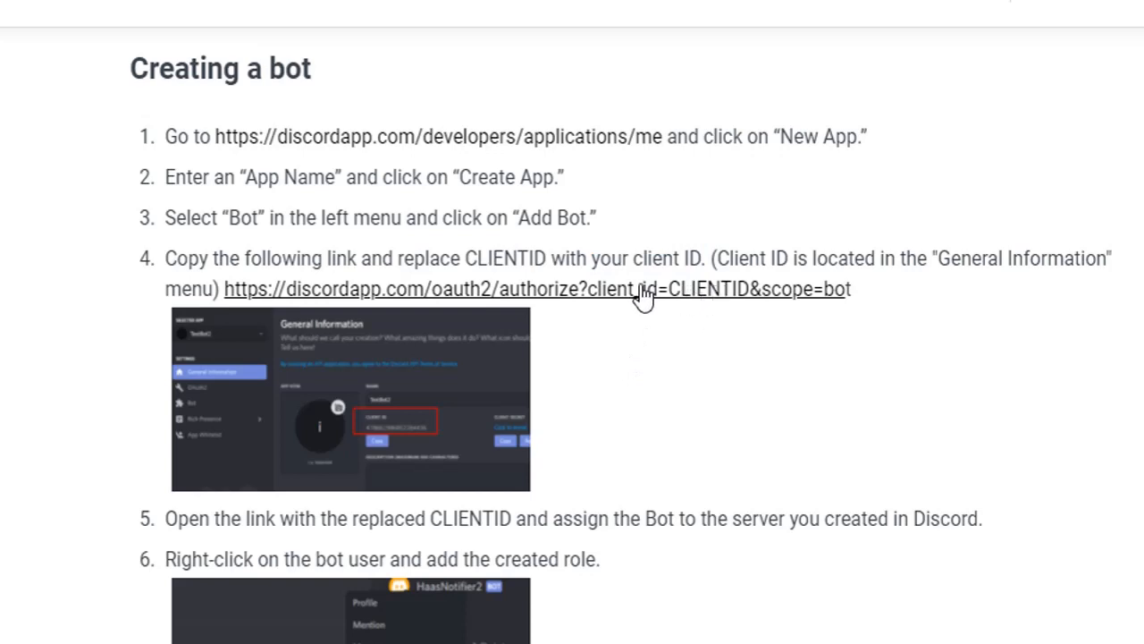
pyautogui.rightClick(580, 290)
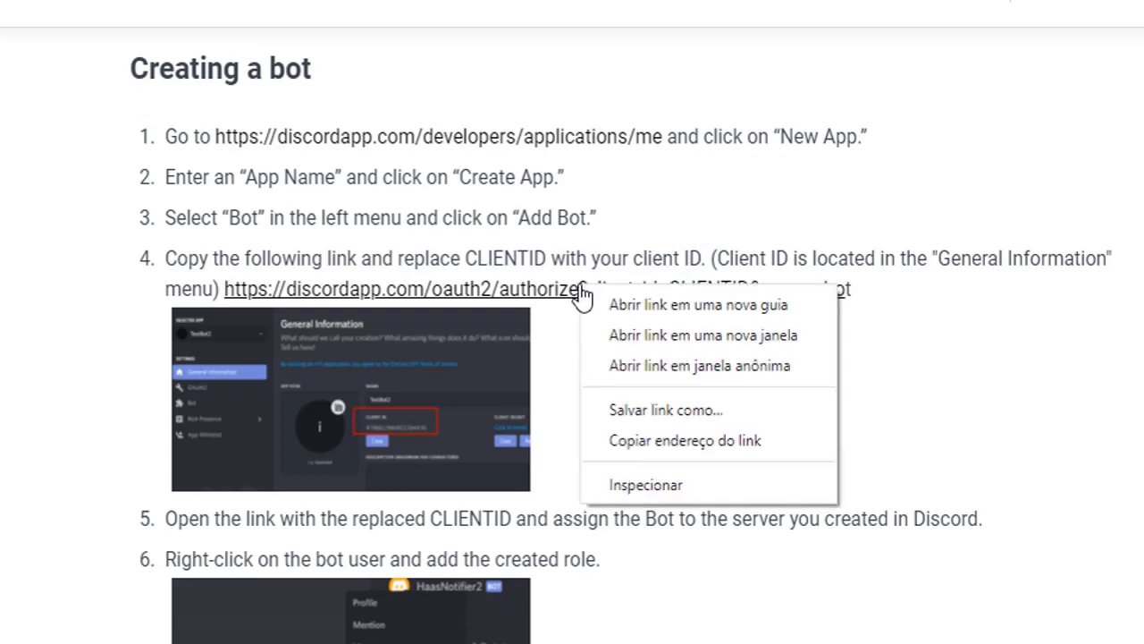
pyautogui.click(640, 439)
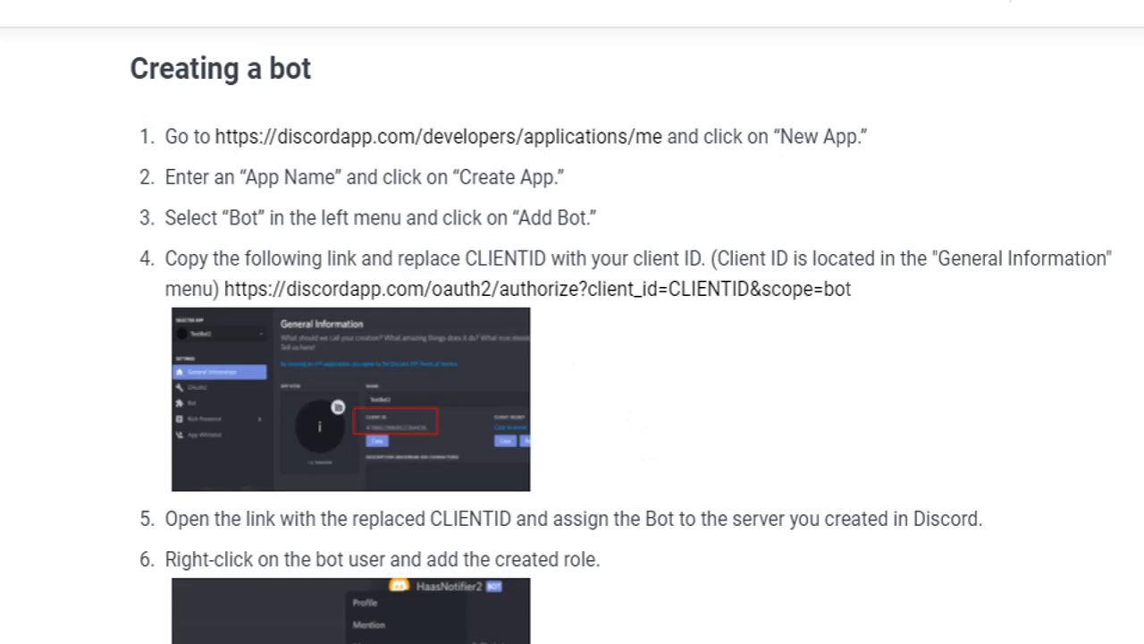
# Paste the OAuth2 authorize URL into a blank untitled Notepad note
pyautogui.moveTo(0, 32); pyautogui.dragTo(541, 44)
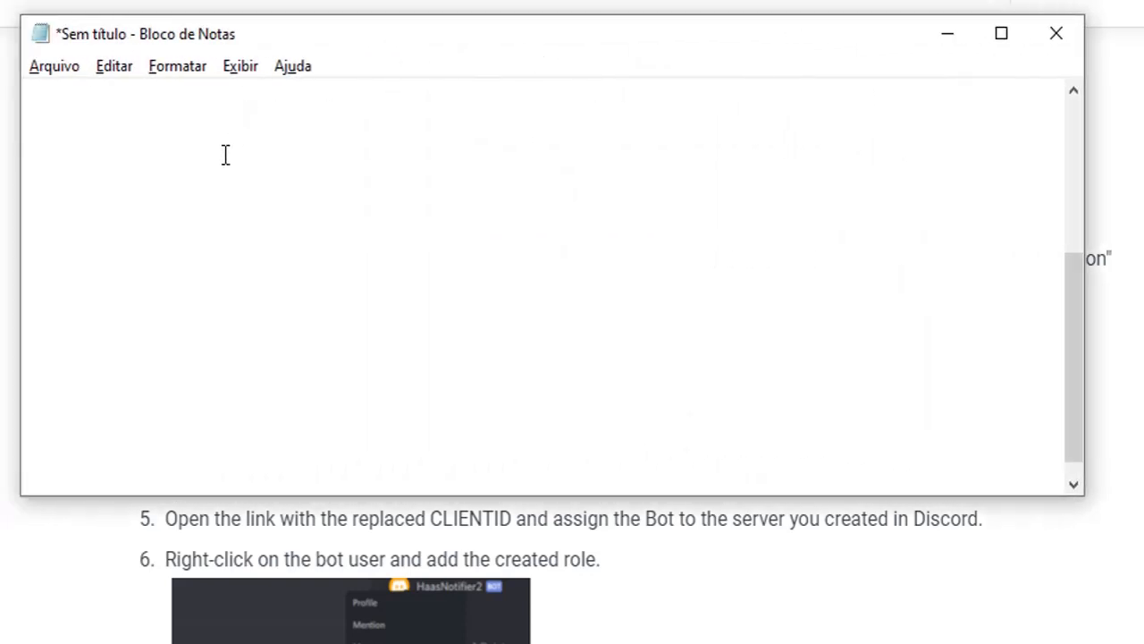
pyautogui.write('https://discordapp.com/oauth2/authorize?client_id=CLIENTID&scope=bot')
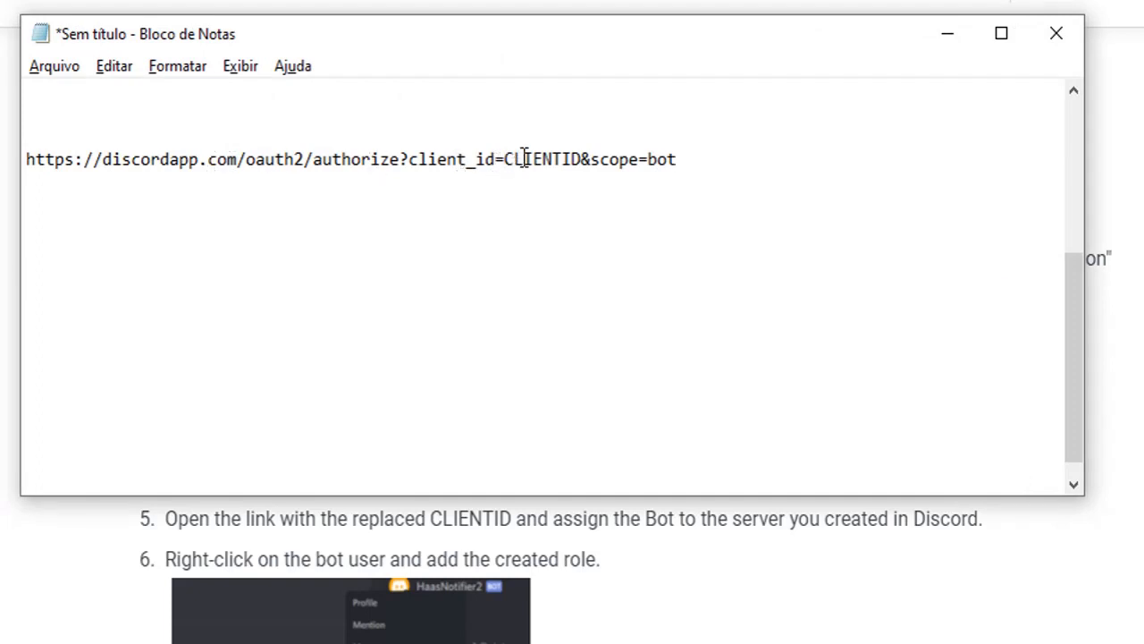
pyautogui.moveTo(505, 159); pyautogui.dragTo(583, 159)
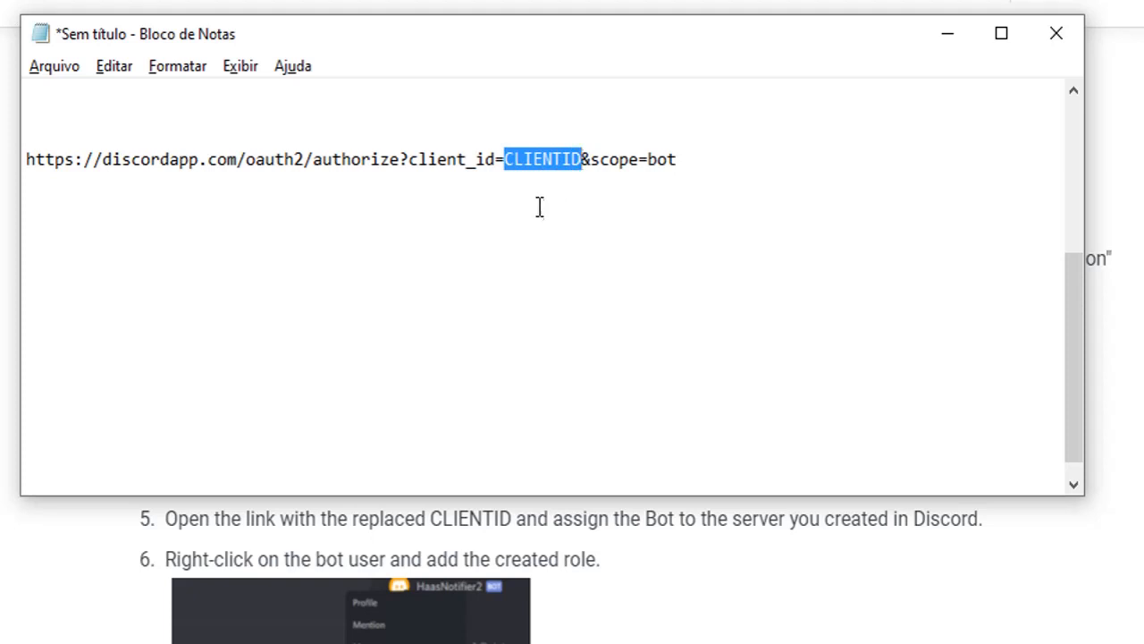
pyautogui.click(752, 140)
pyautogui.click(722, 161)
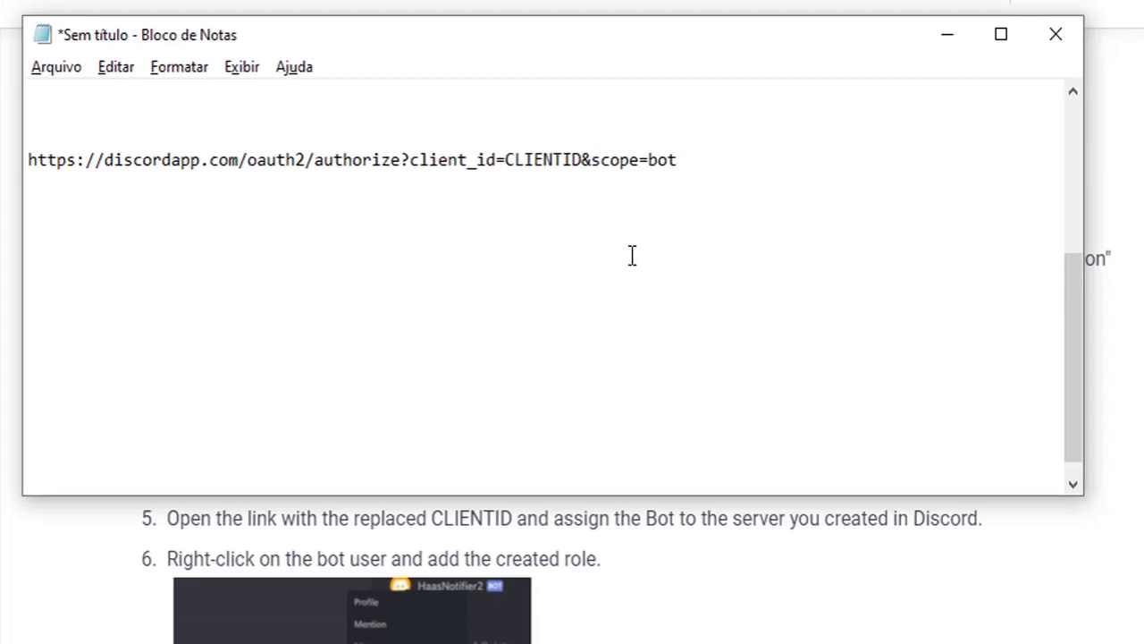
pyautogui.click(758, 629)
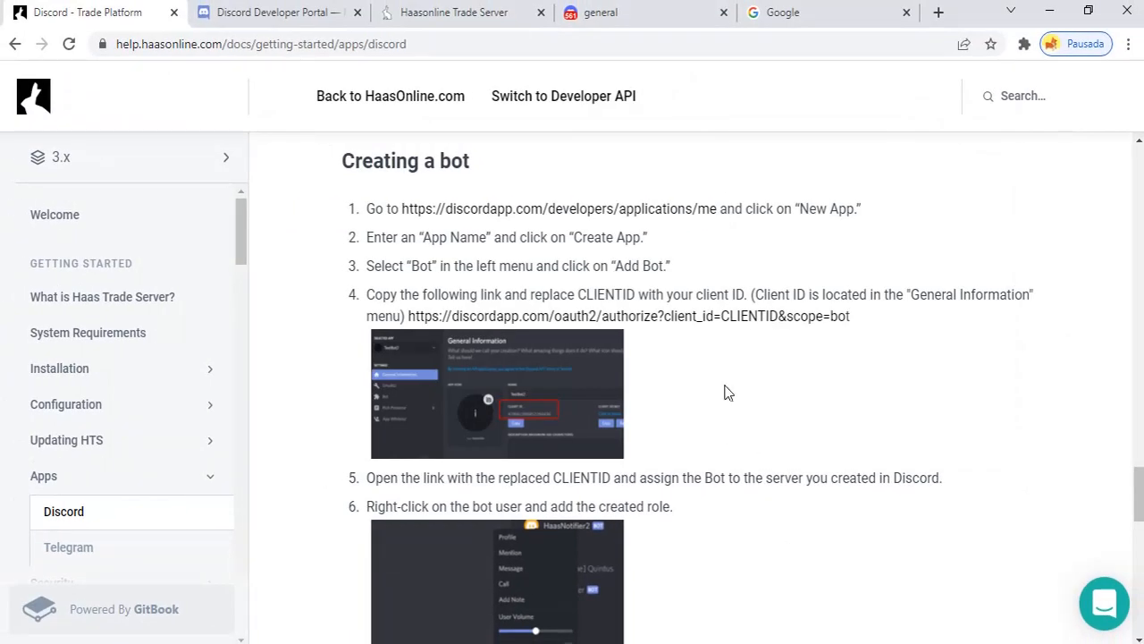
# Copy NotificationsBot's Application ID from General Information and bring the Notepad note forward
pyautogui.click(289, 15)
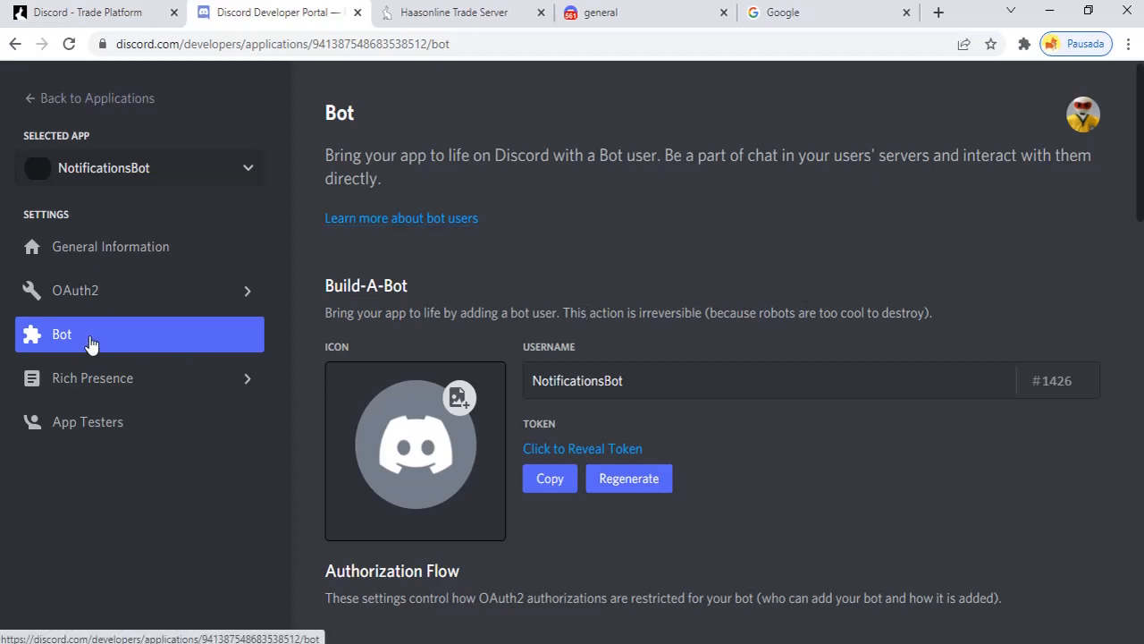
pyautogui.click(99, 254)
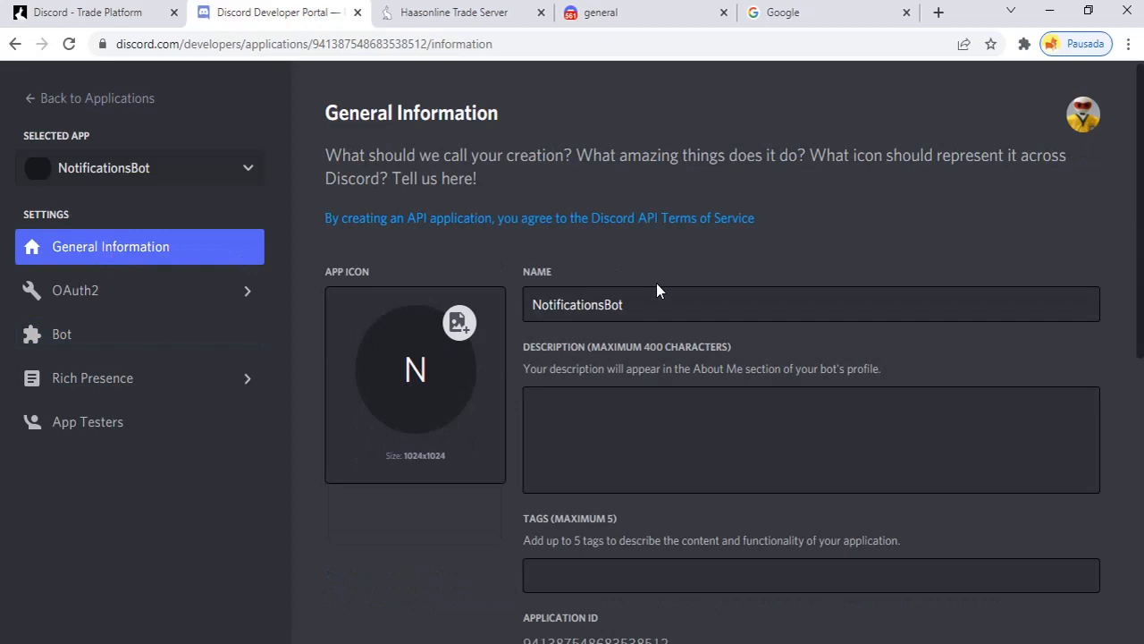
pyautogui.scroll(-2, 656, 291)
pyautogui.scroll(-3, 657, 291)
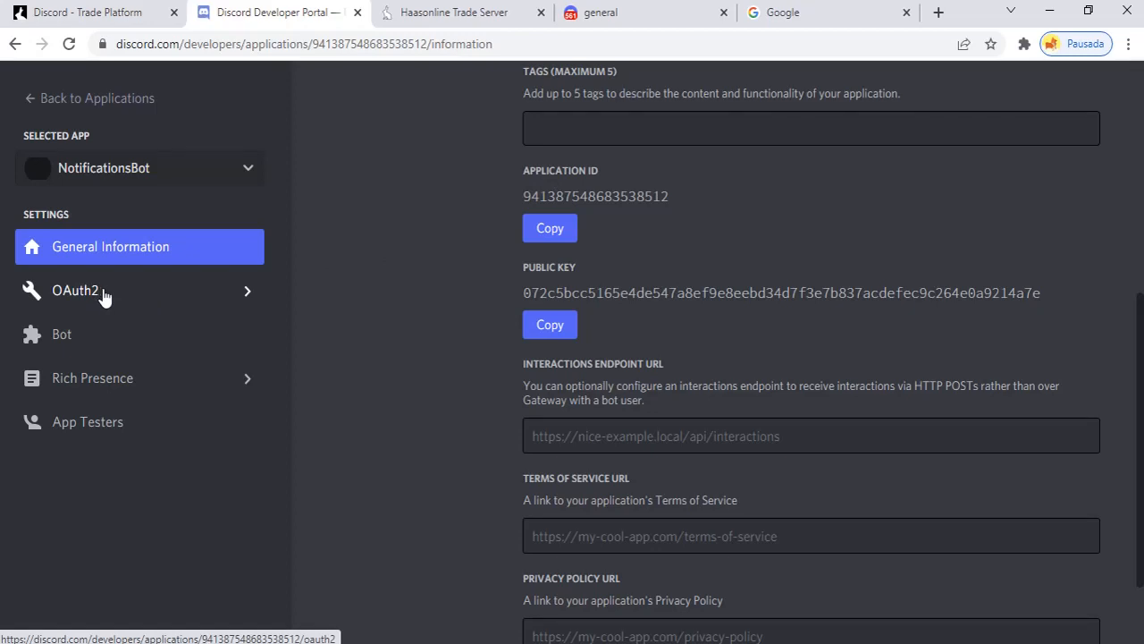
pyautogui.click(141, 295)
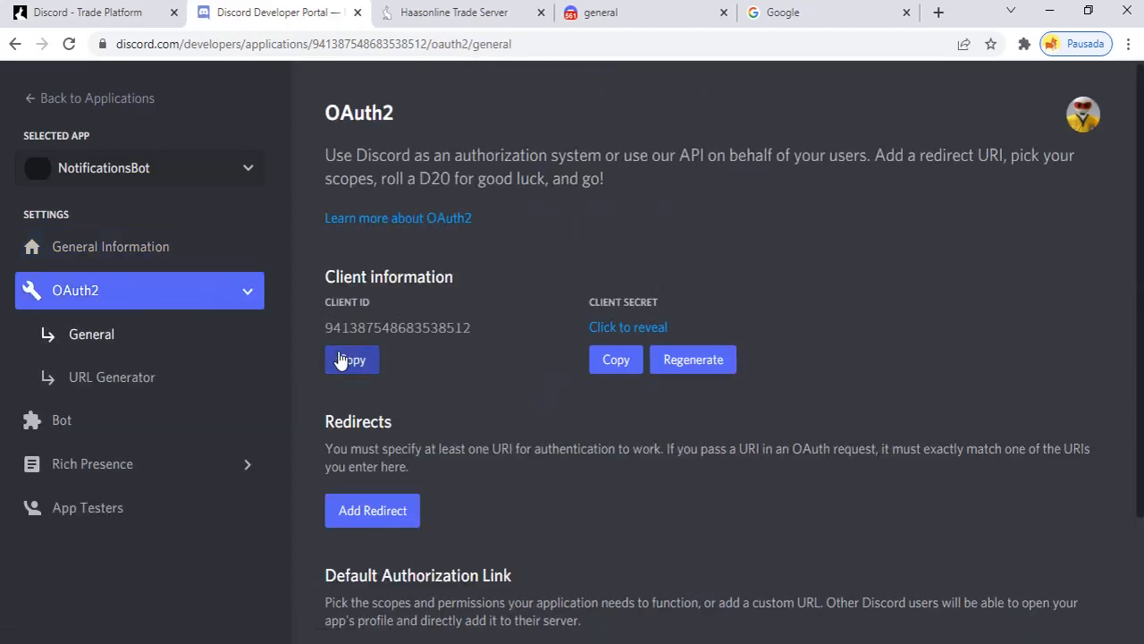
pyautogui.click(128, 249)
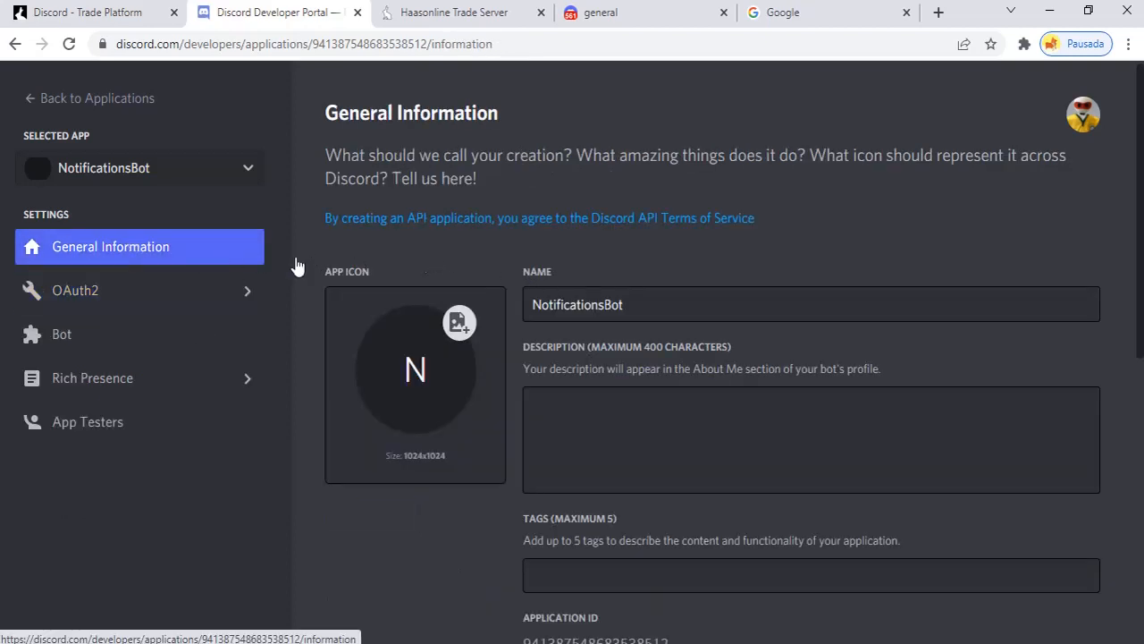
pyautogui.scroll(-5, 528, 288)
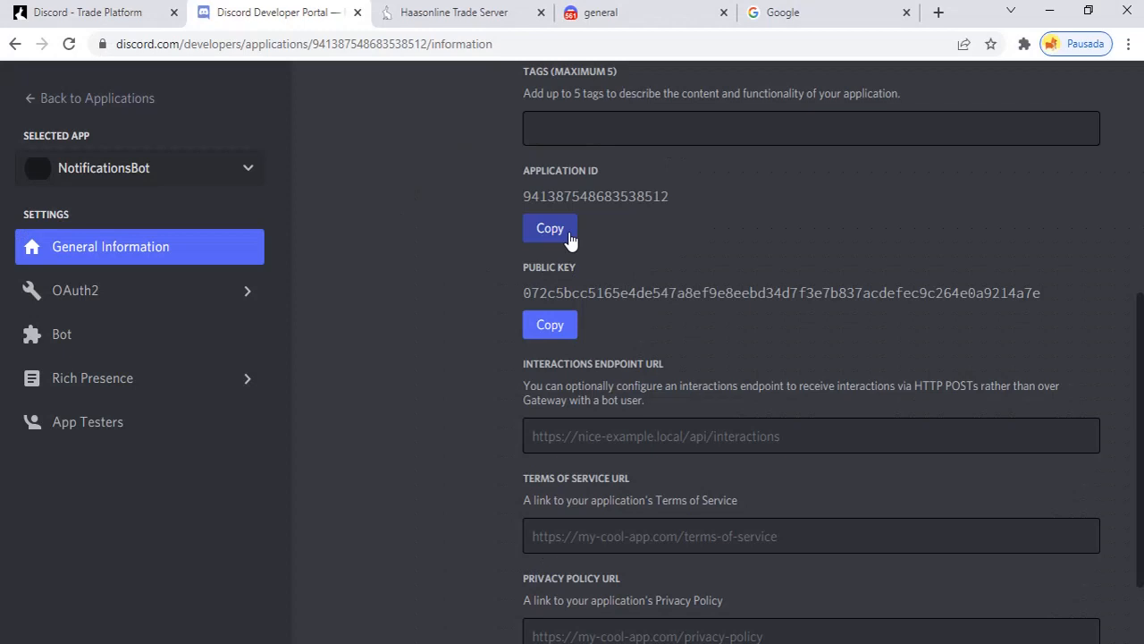
pyautogui.click(569, 238)
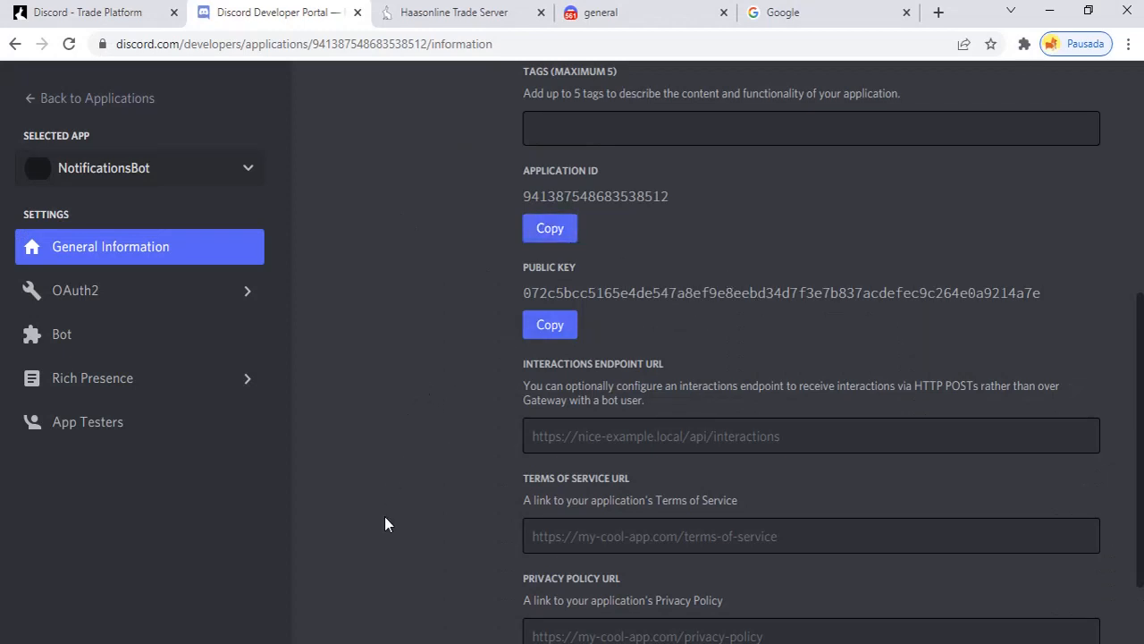
pyautogui.hotkey('alt', 'Tab')
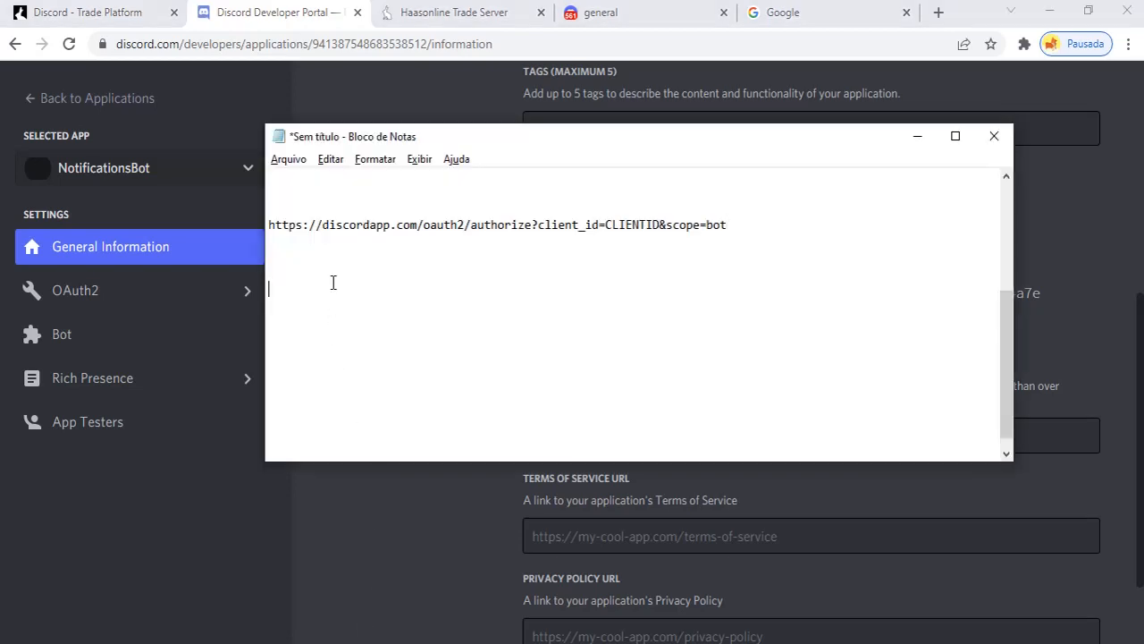
# Replace CLIENTID in the Notepad authorize URL with the NotificationsBot application ID
pyautogui.hotkey('ctrl', 'v')
pyautogui.doubleClick(626, 224)
pyautogui.click(627, 225)
pyautogui.moveTo(659, 225); pyautogui.dragTo(607, 224)
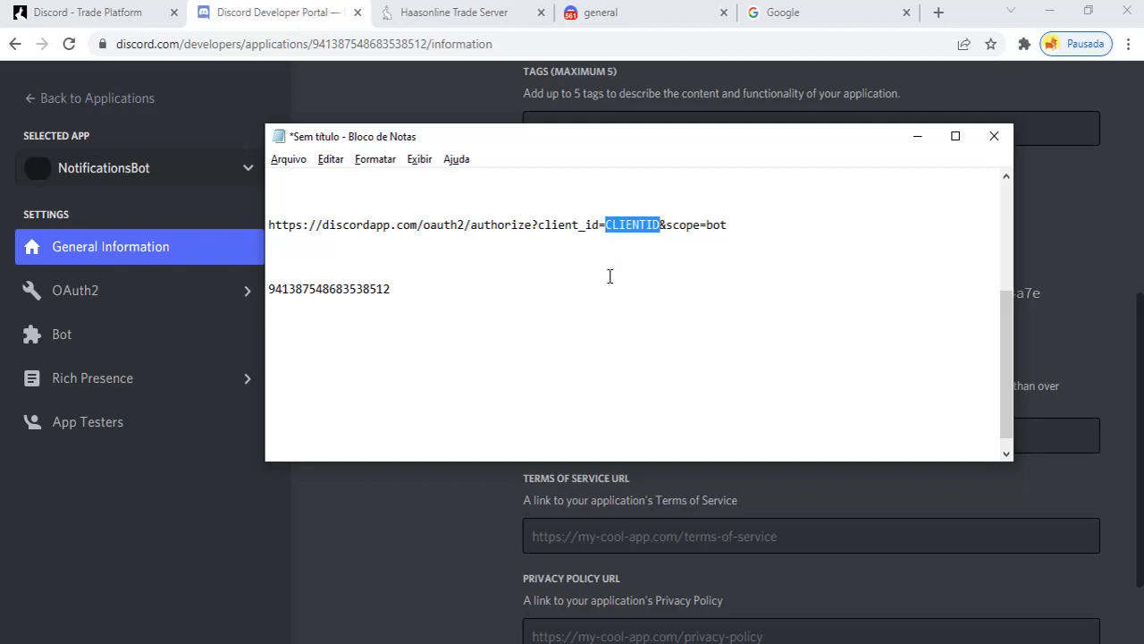
pyautogui.hotkey('ctrl', 'v')
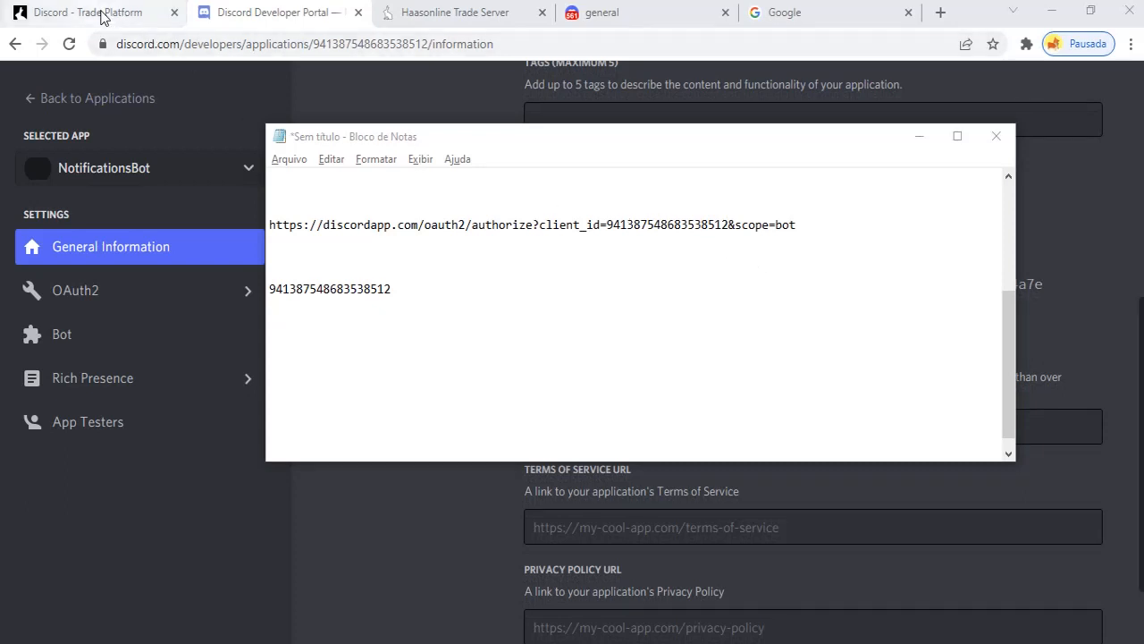
pyautogui.click(101, 17)
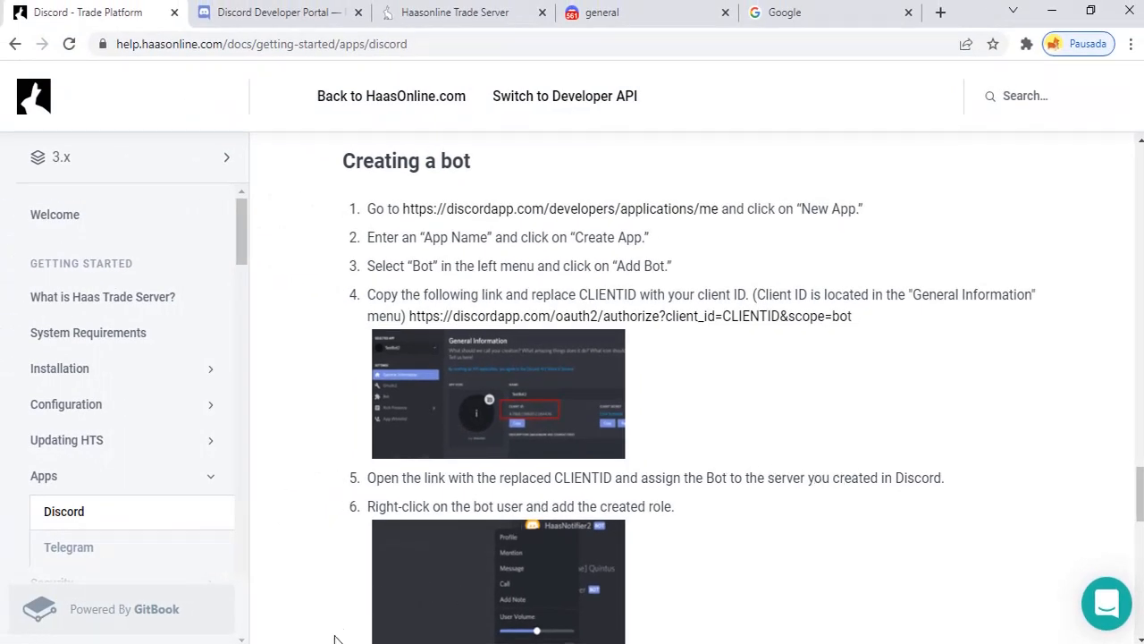
# Copy the completed invite link from Notepad and load it in the Google tab
pyautogui.click(404, 642)
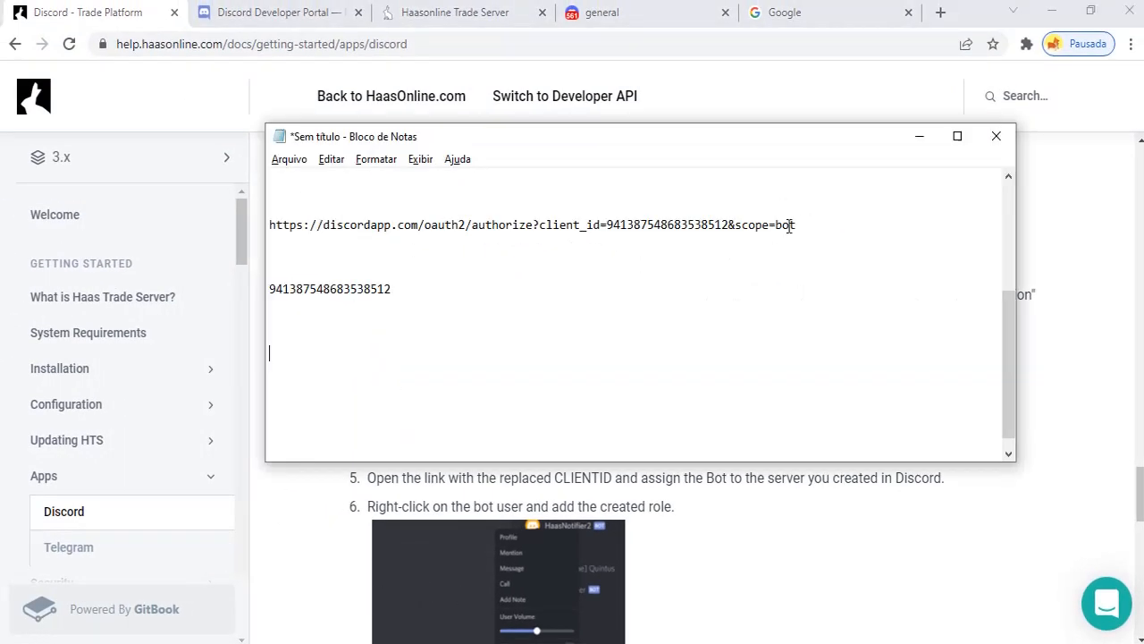
pyautogui.moveTo(803, 224); pyautogui.dragTo(268, 230)
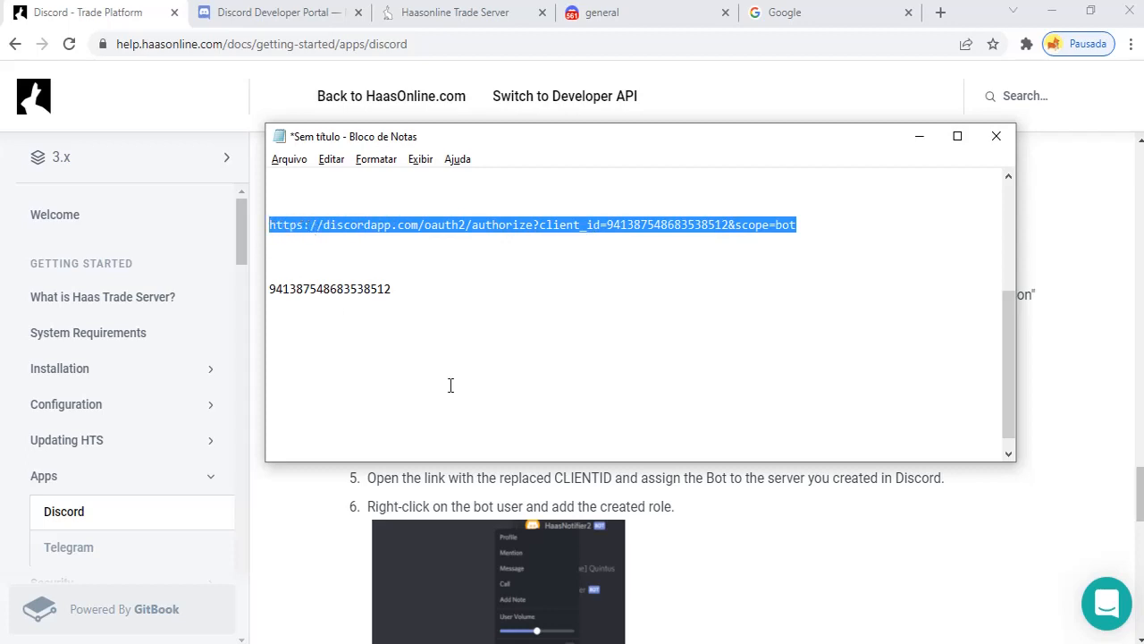
pyautogui.click(744, 96)
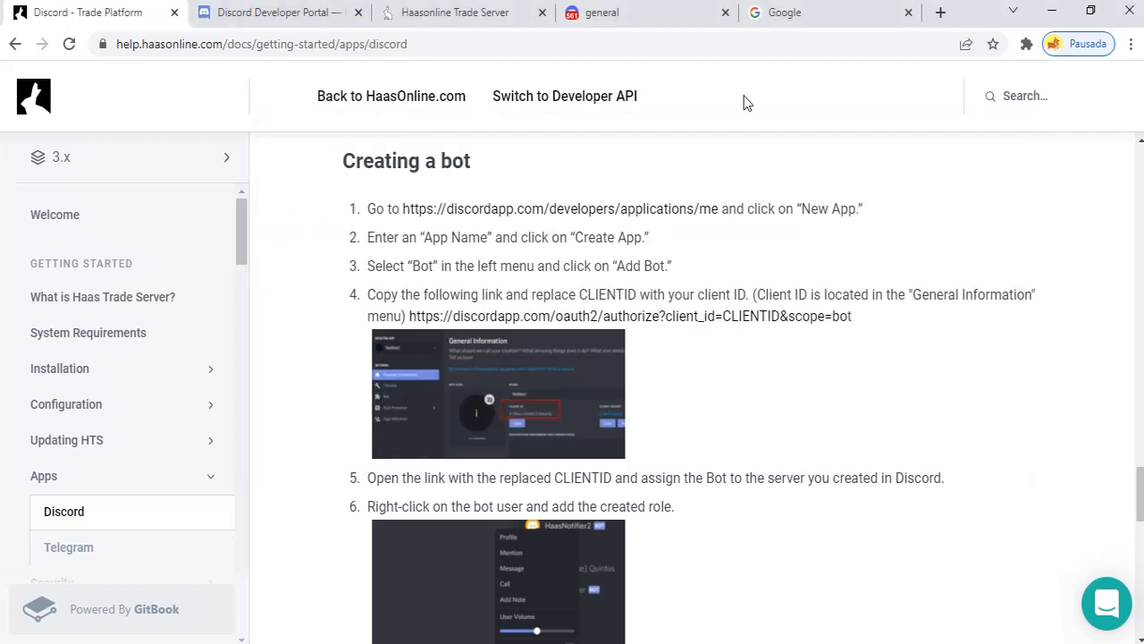
pyautogui.click(819, 16)
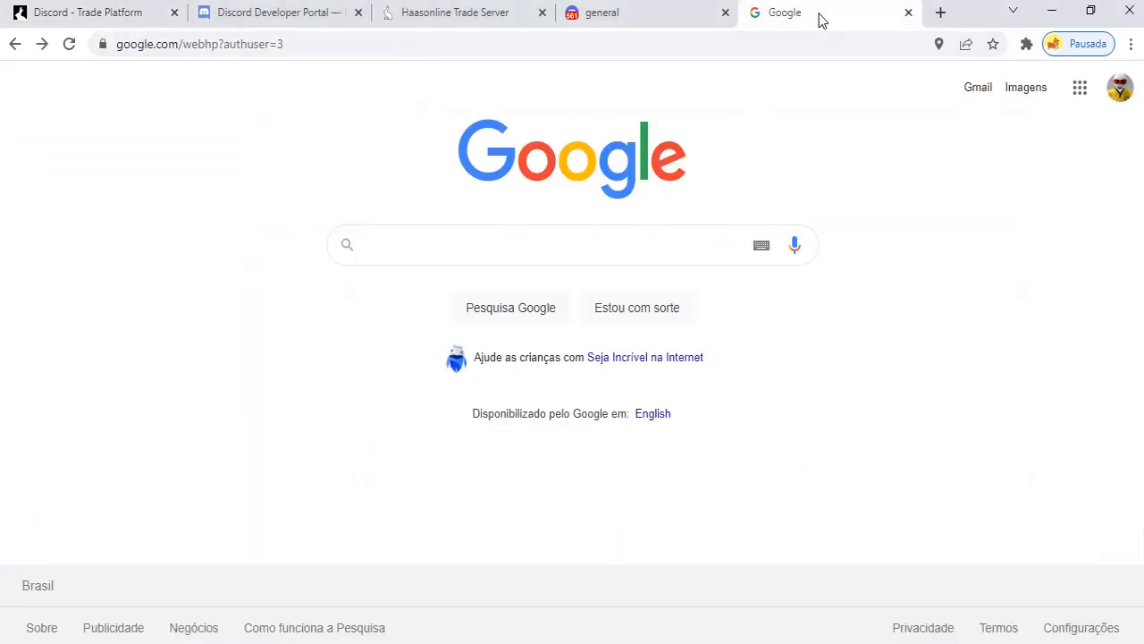
pyautogui.click(319, 44)
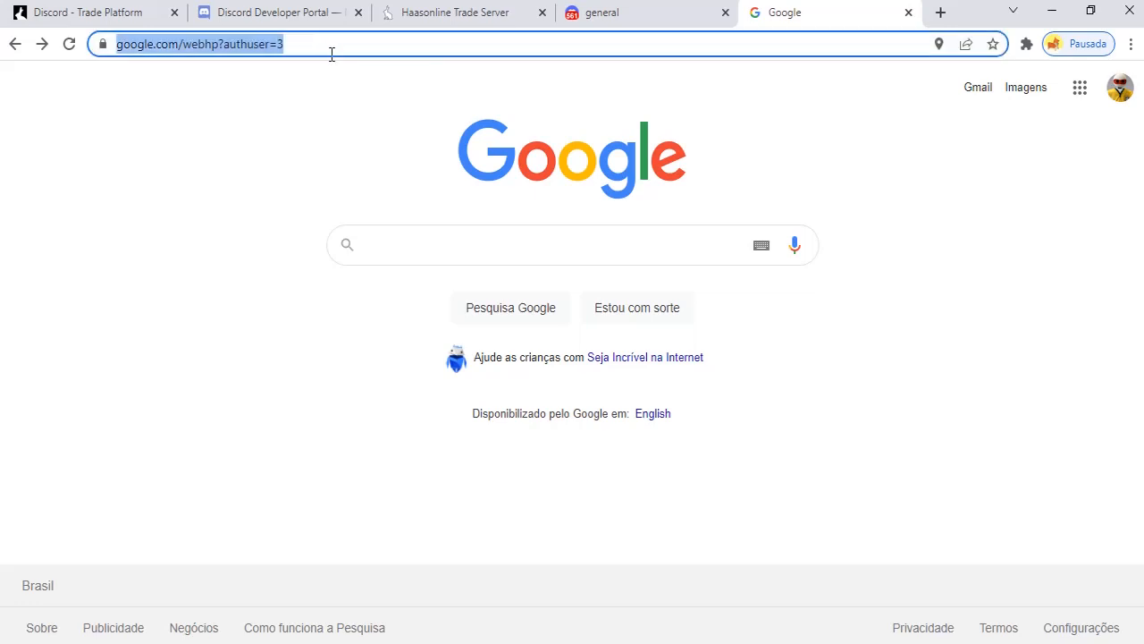
pyautogui.hotkey('ctrl', 'v')
pyautogui.press('Return')
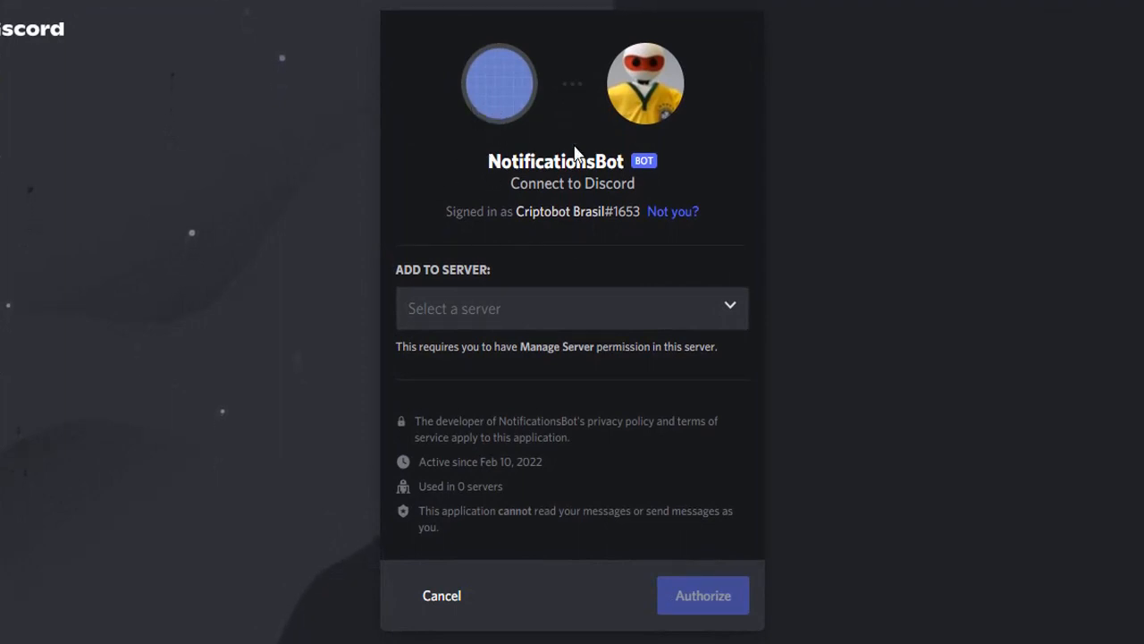
# Authorize NotificationsBot for Criptobot server and pass the hCaptcha check
pyautogui.click(730, 310)
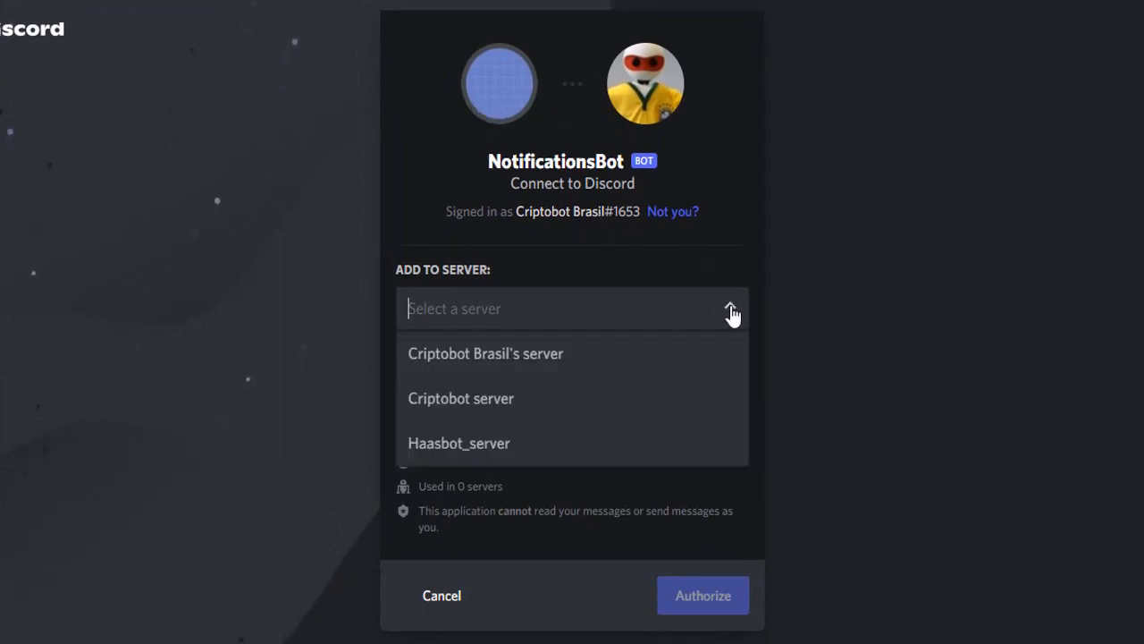
pyautogui.click(537, 401)
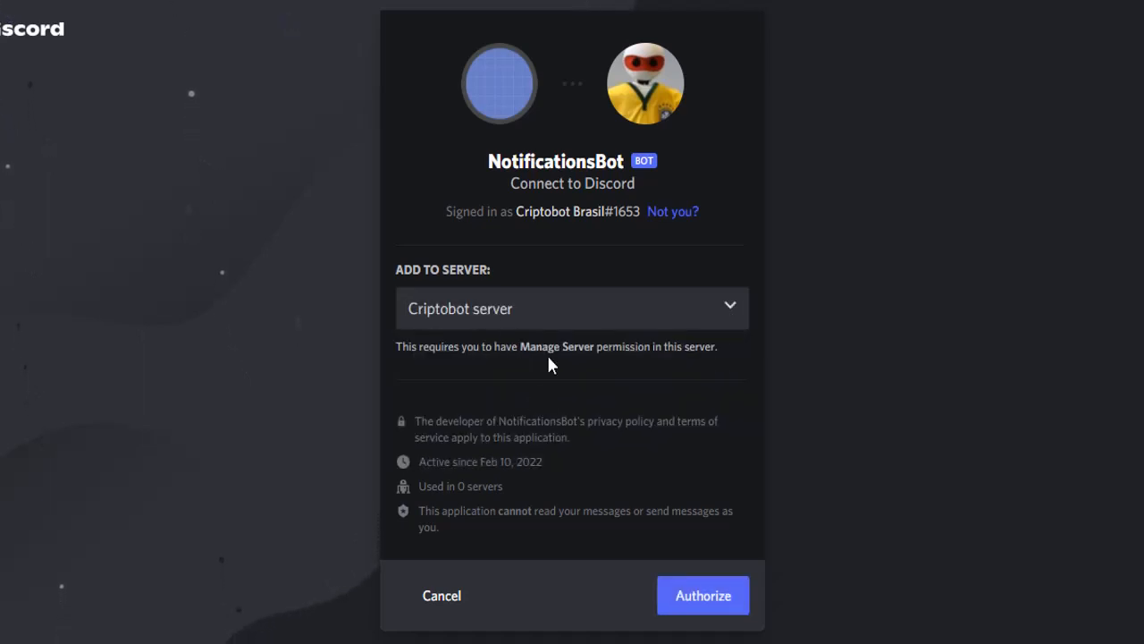
pyautogui.click(710, 596)
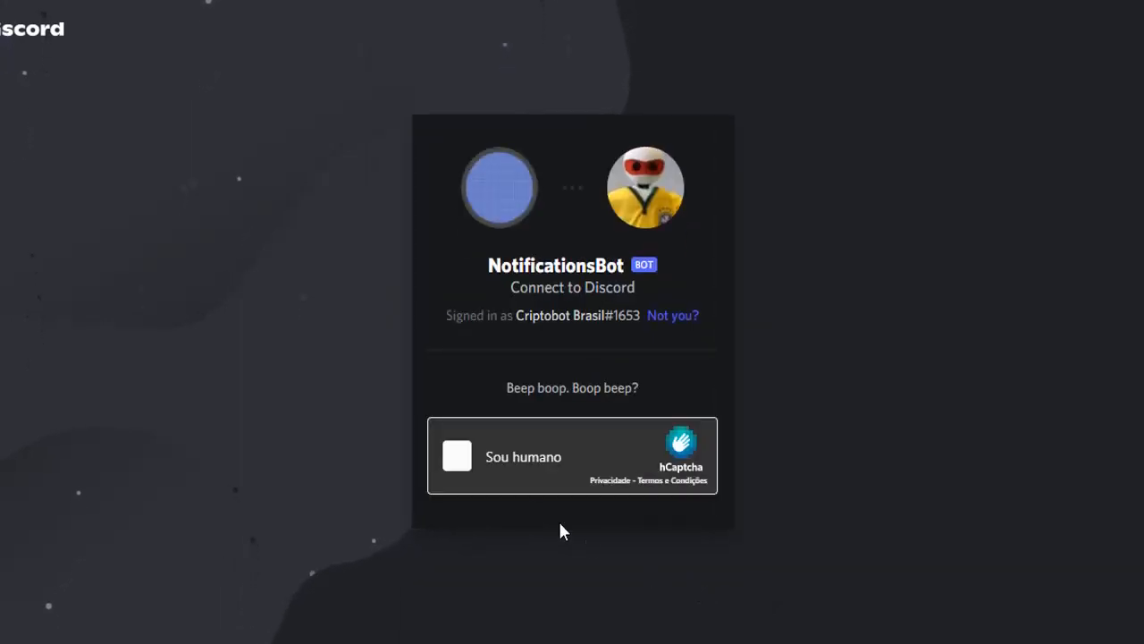
pyautogui.click(466, 456)
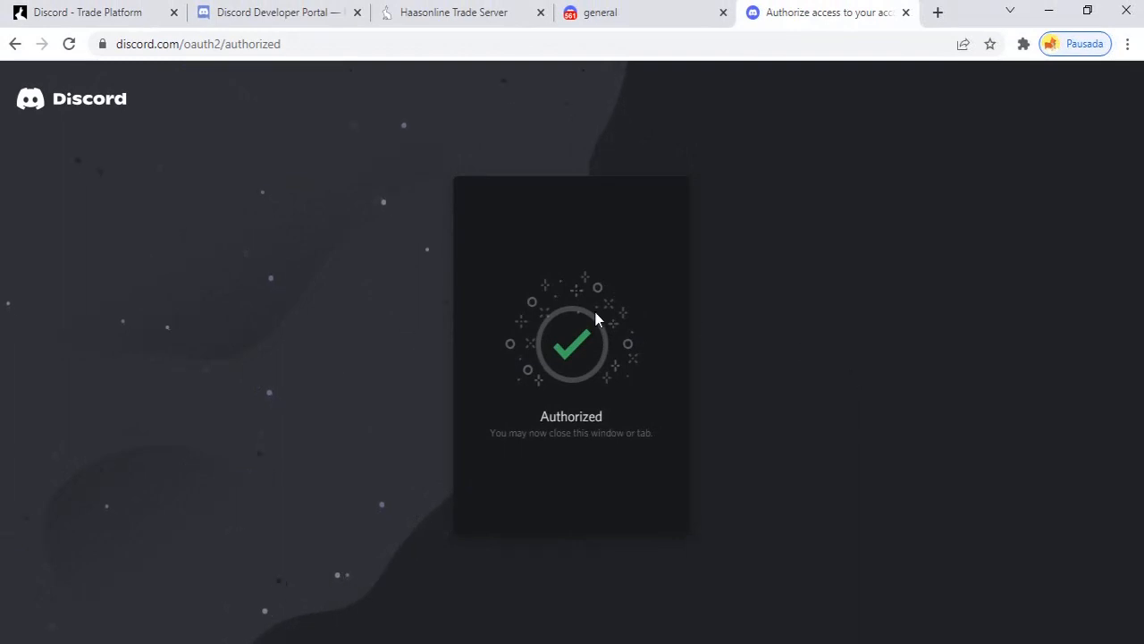
pyautogui.click(112, 18)
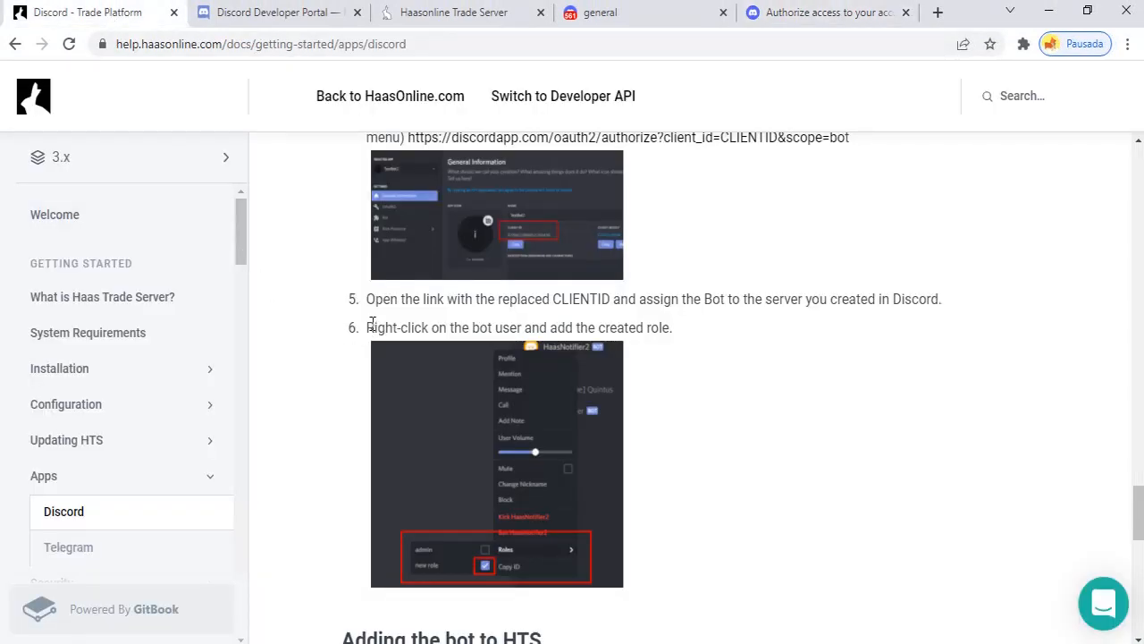
# Review guide step 6 on assigning the bot role, then go to Criptobot server's general channel
pyautogui.moveTo(366, 327); pyautogui.dragTo(729, 344)
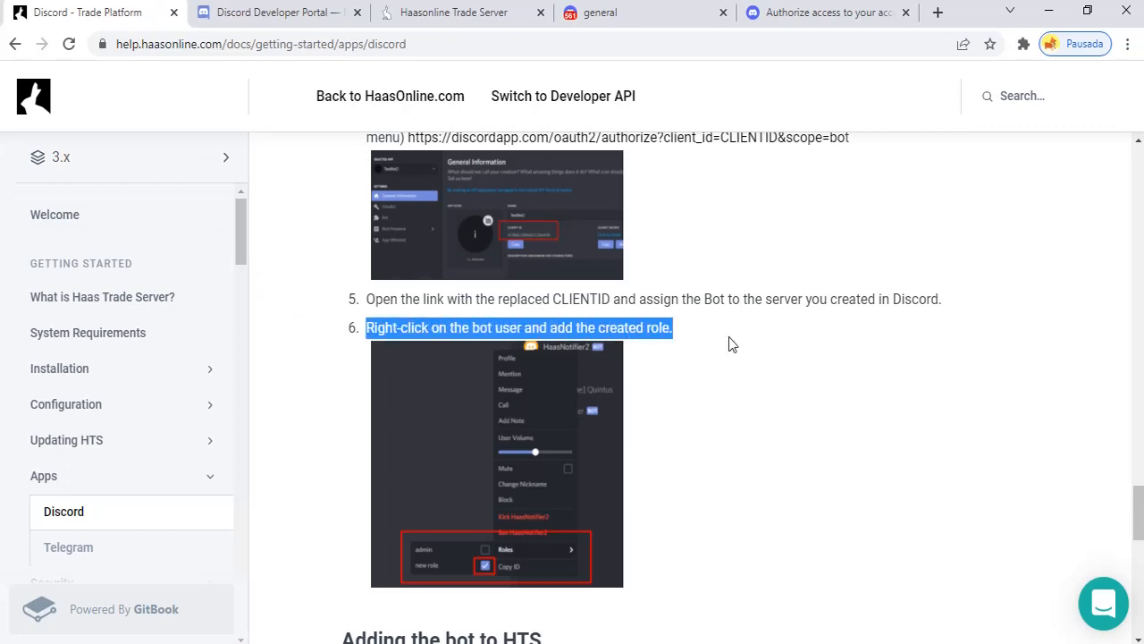
pyautogui.click(774, 427)
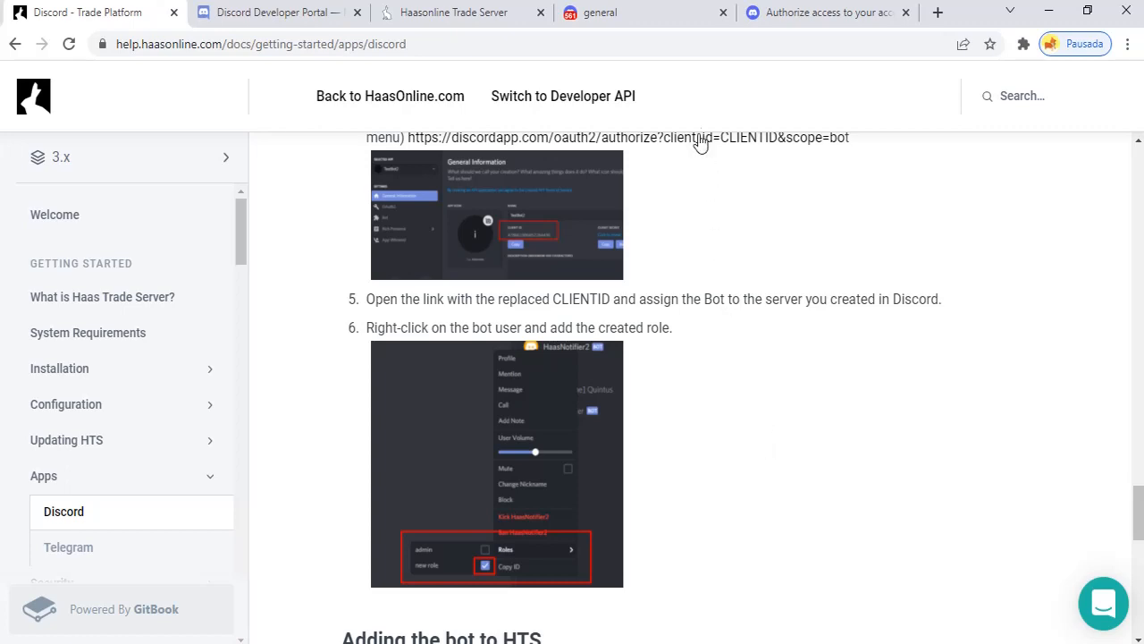
pyautogui.click(652, 19)
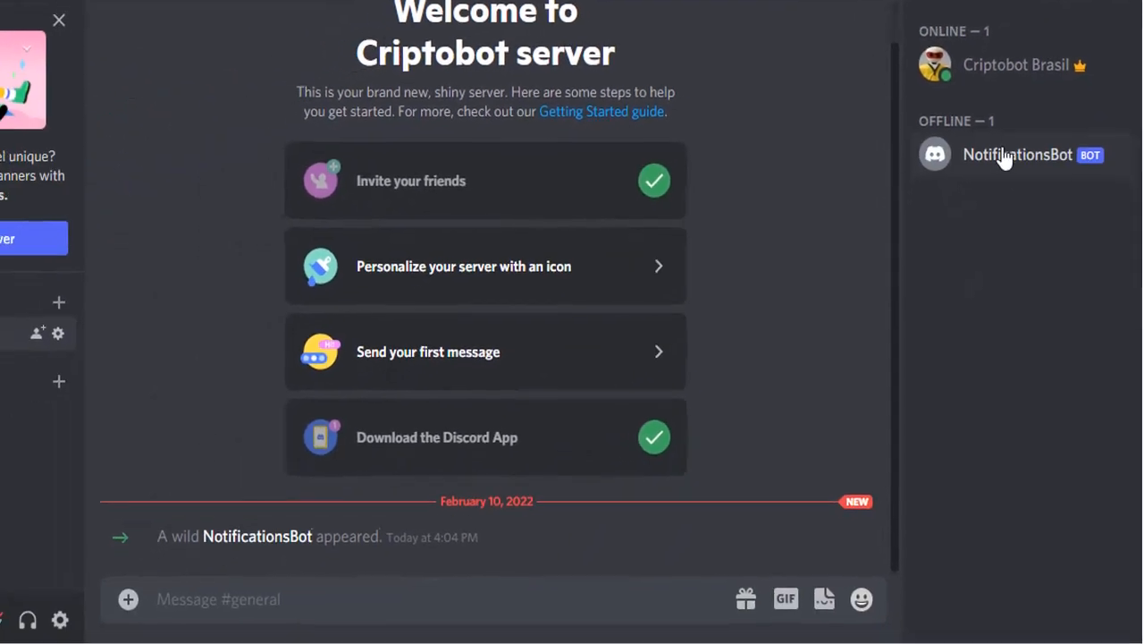
# Tick the 'bot' role for NotificationsBot from its member-list options
pyautogui.rightClick(1006, 153)
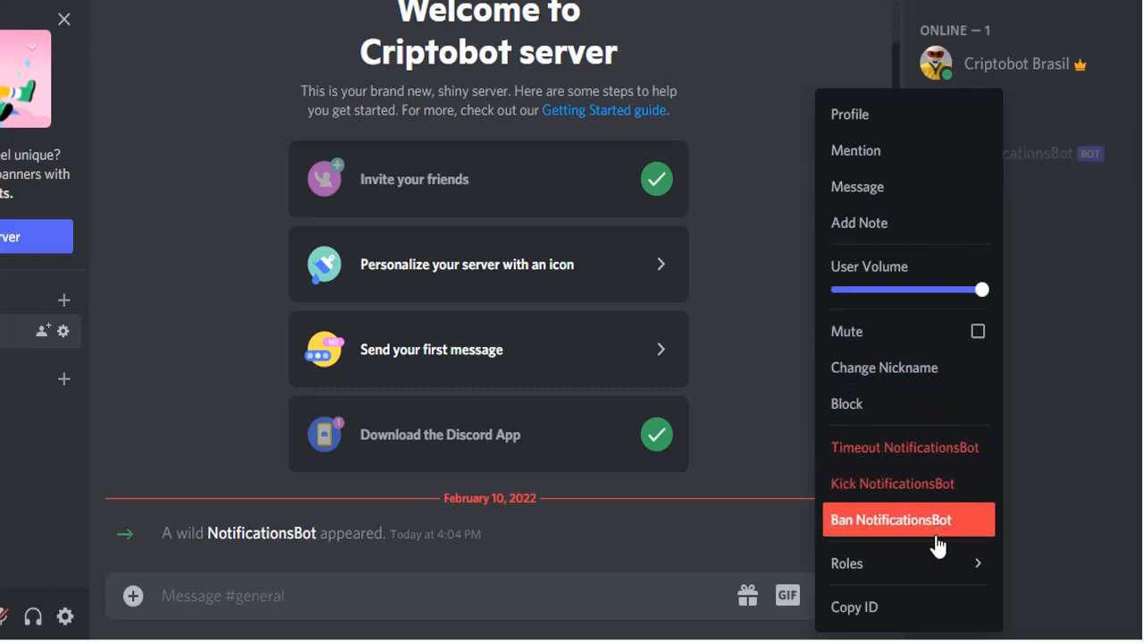
pyautogui.moveTo(935, 565)
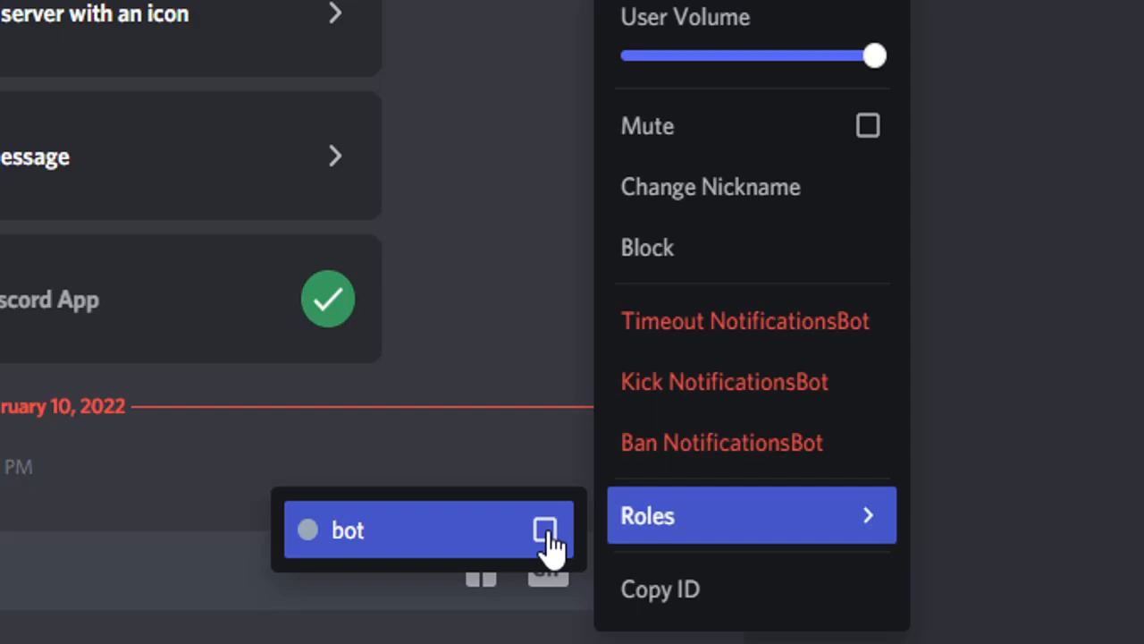
pyautogui.click(545, 531)
pyautogui.click(504, 382)
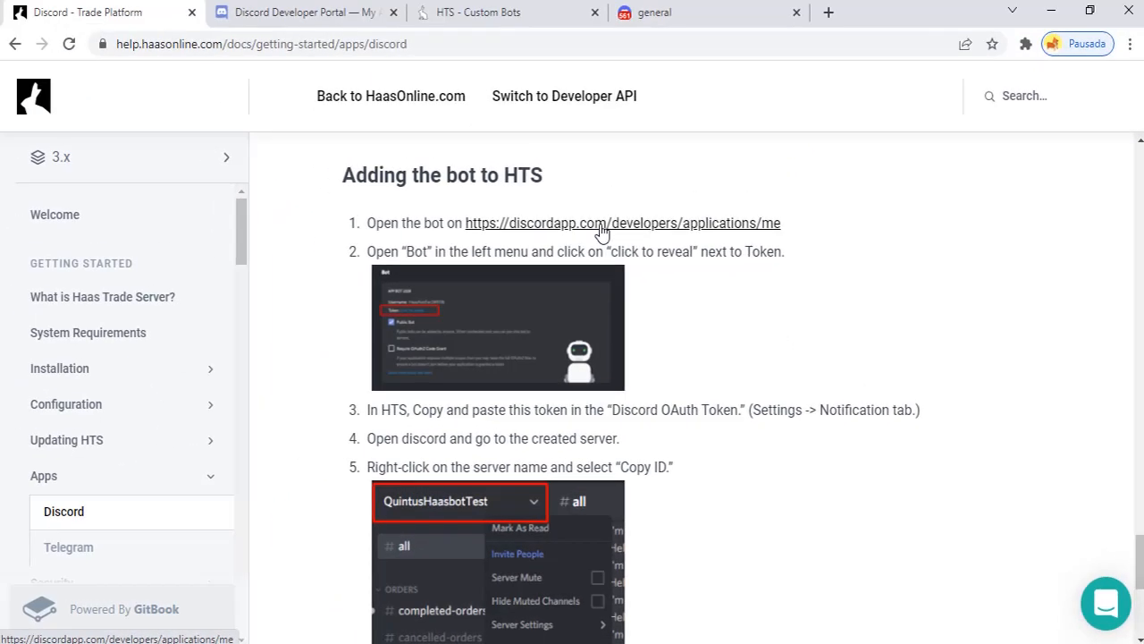
# Open NotificationsBot's Bot page in the Developer Portal and reveal its token
pyautogui.click(603, 224)
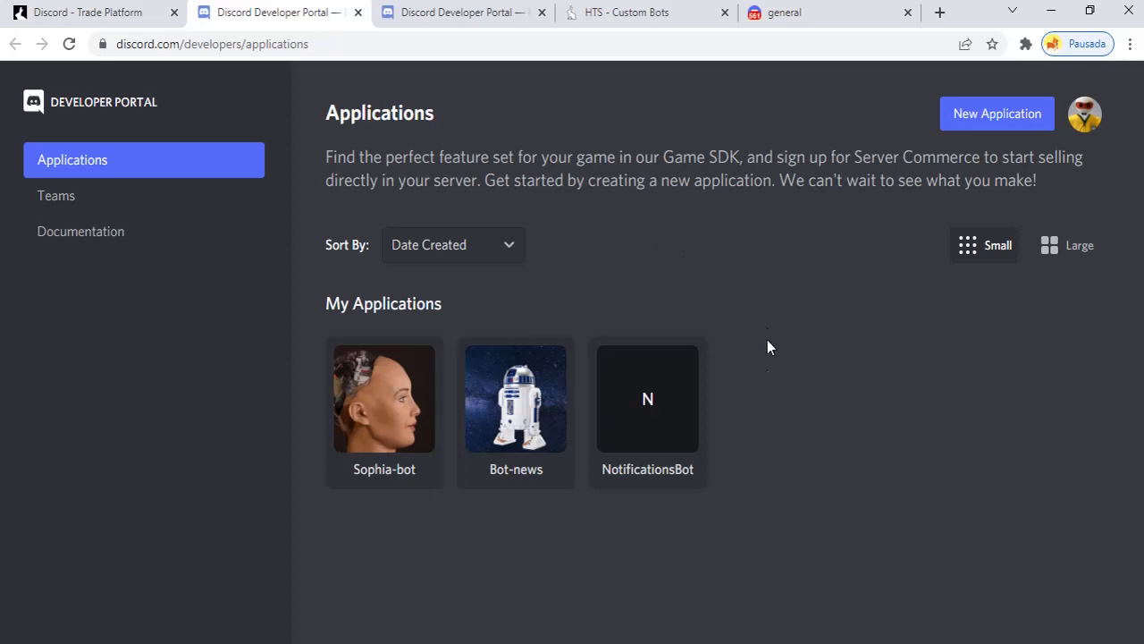
pyautogui.click(678, 394)
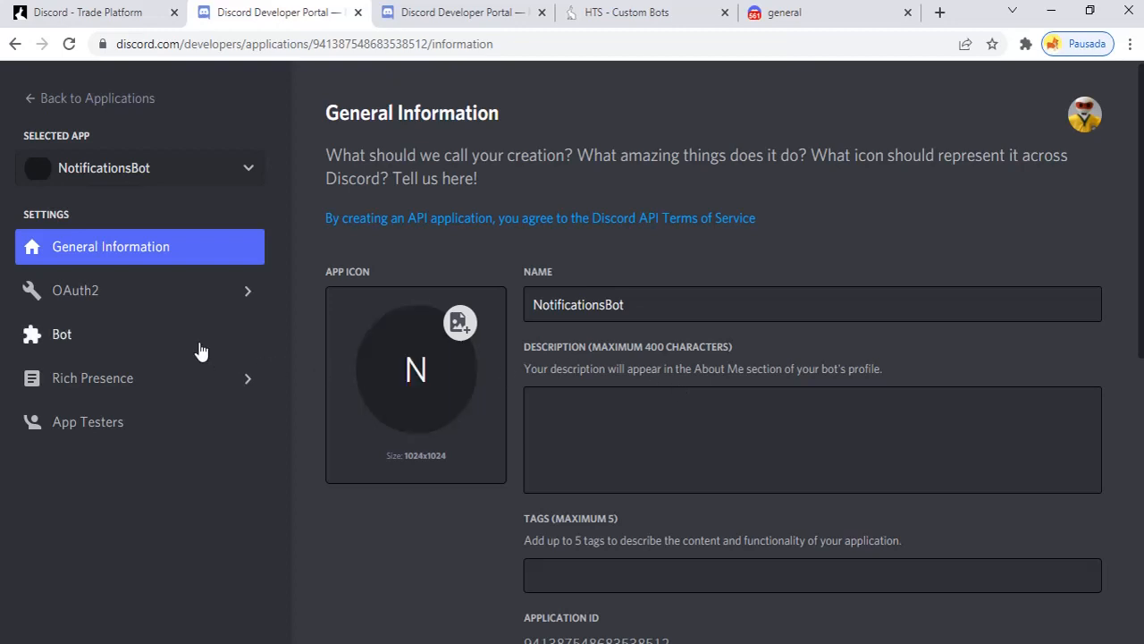
pyautogui.click(101, 343)
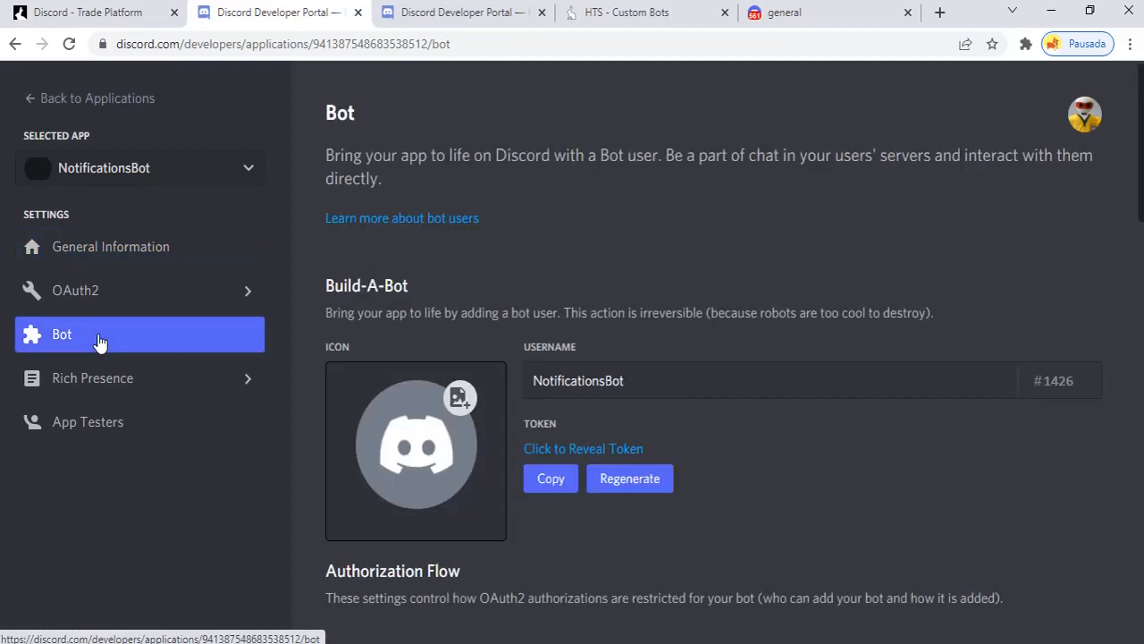
pyautogui.click(575, 450)
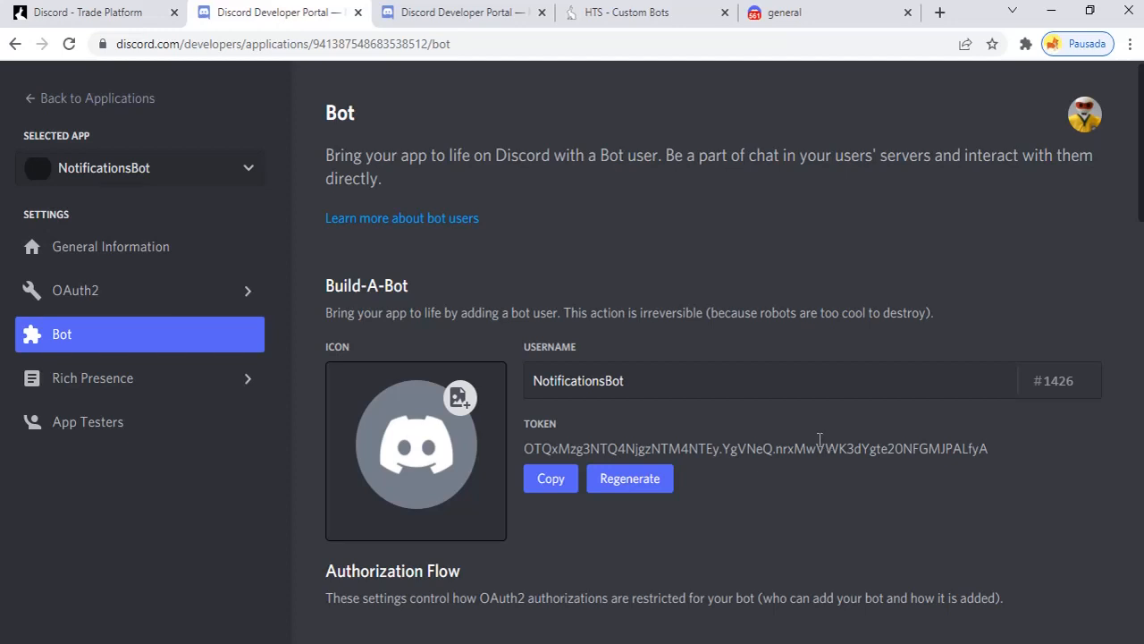
pyautogui.hotkey('ctrl', 'w')
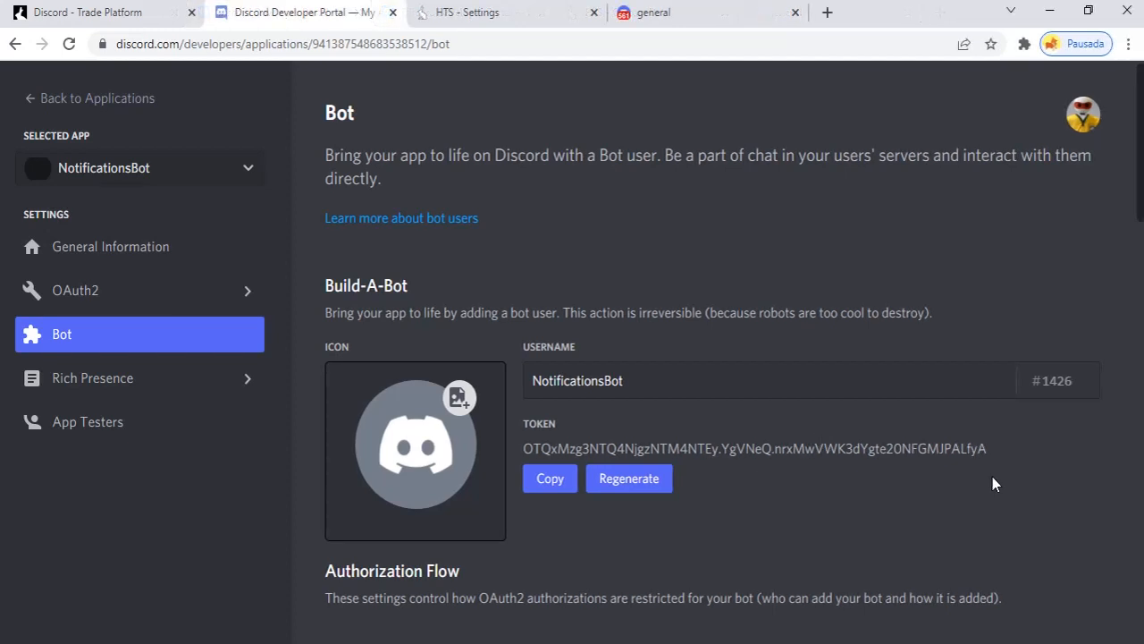
# Review guide step 3 on pasting the token into HTS Settings' Notification tab
pyautogui.click(89, 13)
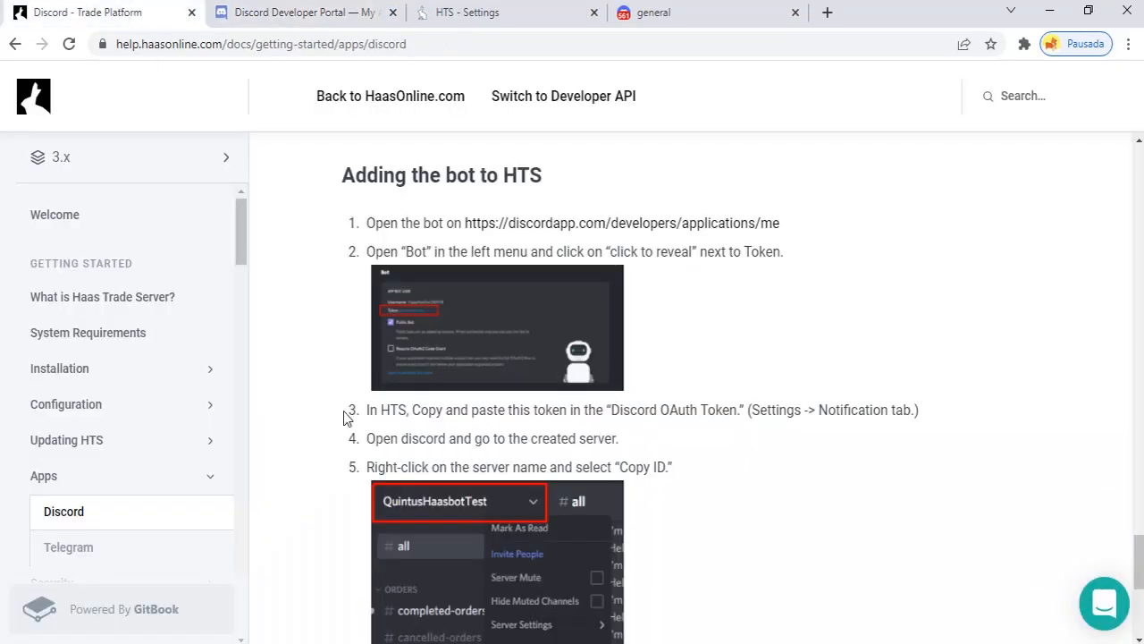
pyautogui.moveTo(368, 413); pyautogui.dragTo(742, 412)
pyautogui.doubleClick(776, 409)
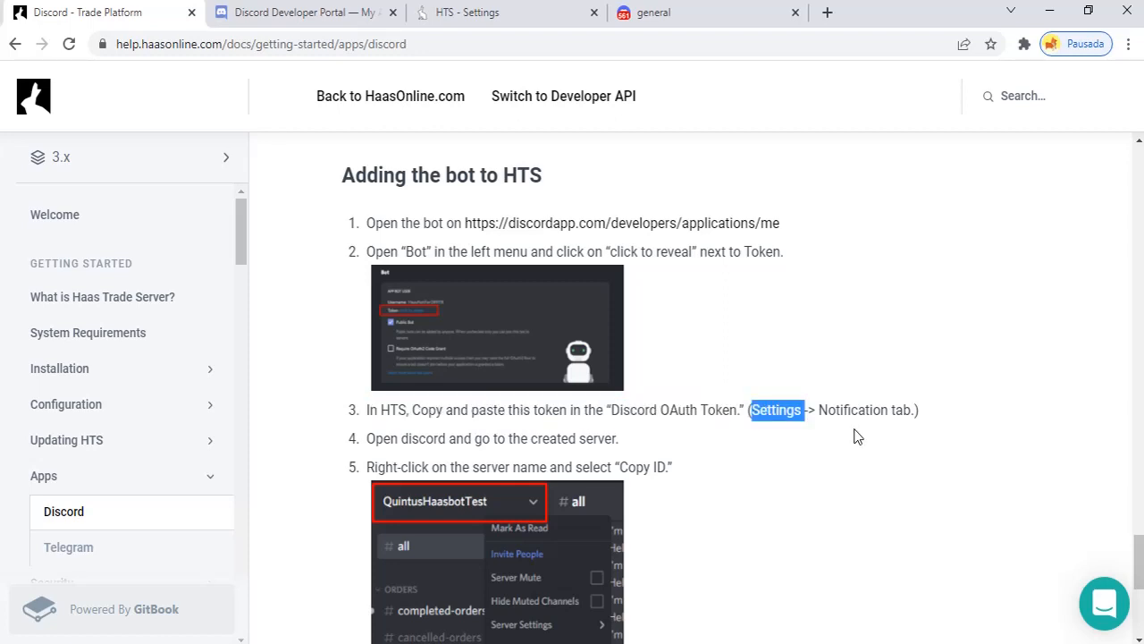
pyautogui.click(840, 410)
pyautogui.moveTo(823, 411); pyautogui.dragTo(919, 412)
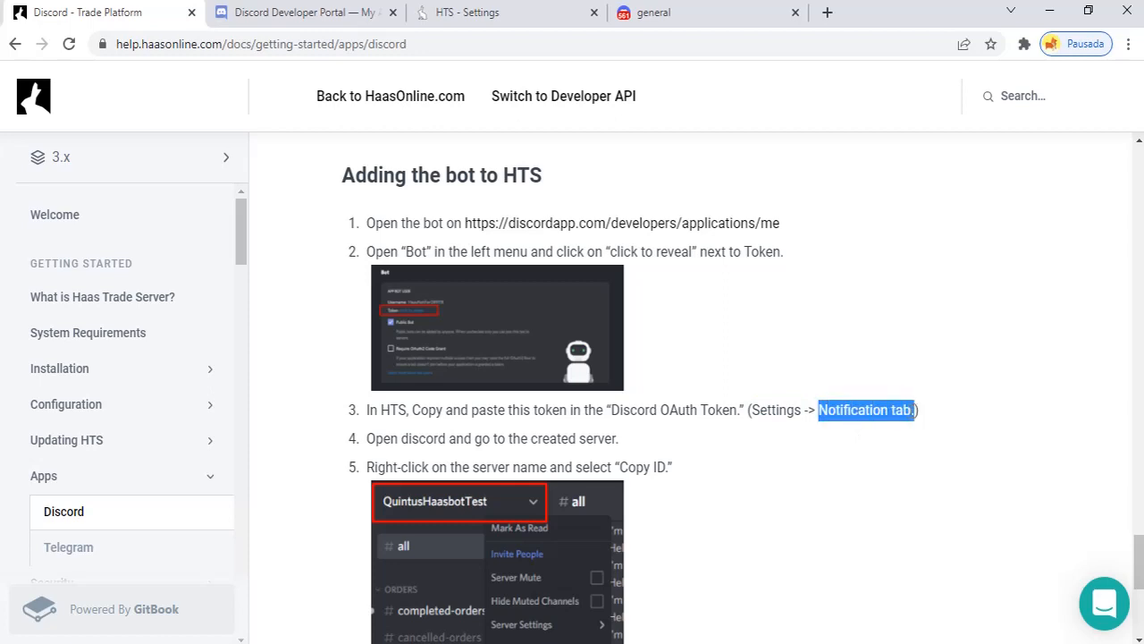
pyautogui.click(824, 462)
# Copy the NotificationsBot token and close the Developer Portal tab
pyautogui.click(304, 12)
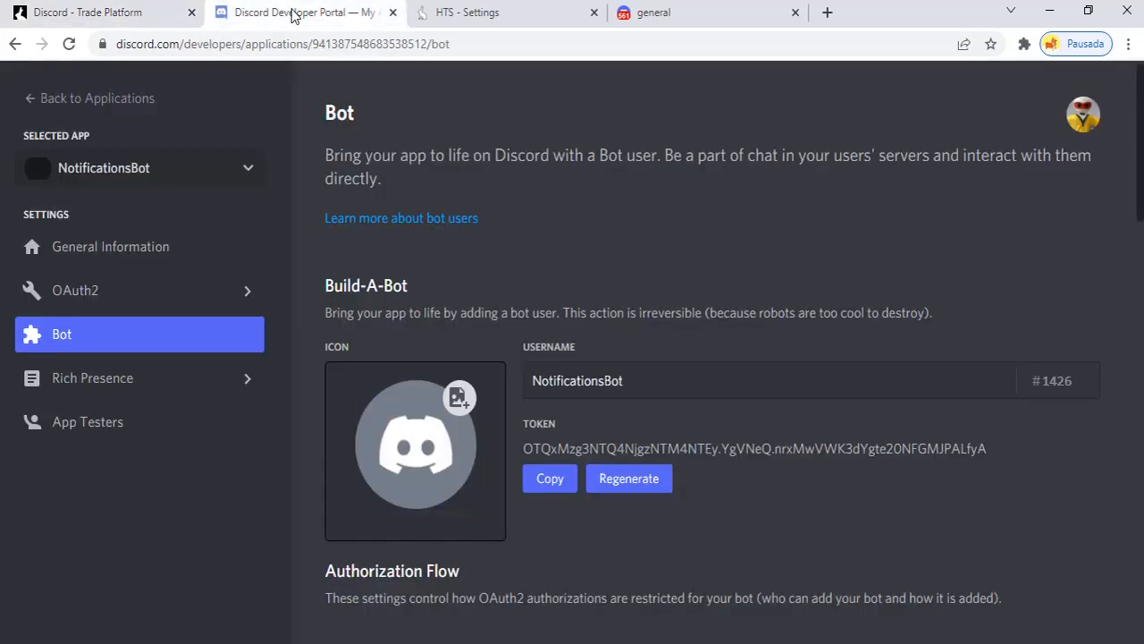
pyautogui.click(552, 481)
pyautogui.click(391, 13)
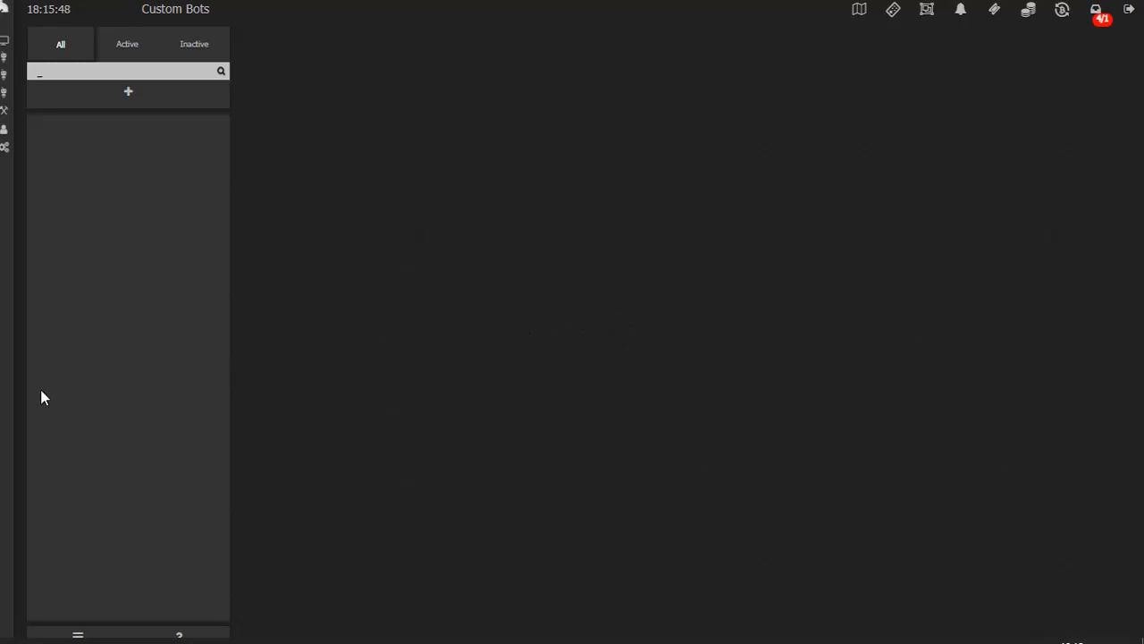
# Paste the bot's token into the Discord OAuth Token field under Settings > Notifications and save
pyautogui.moveTo(13, 398)
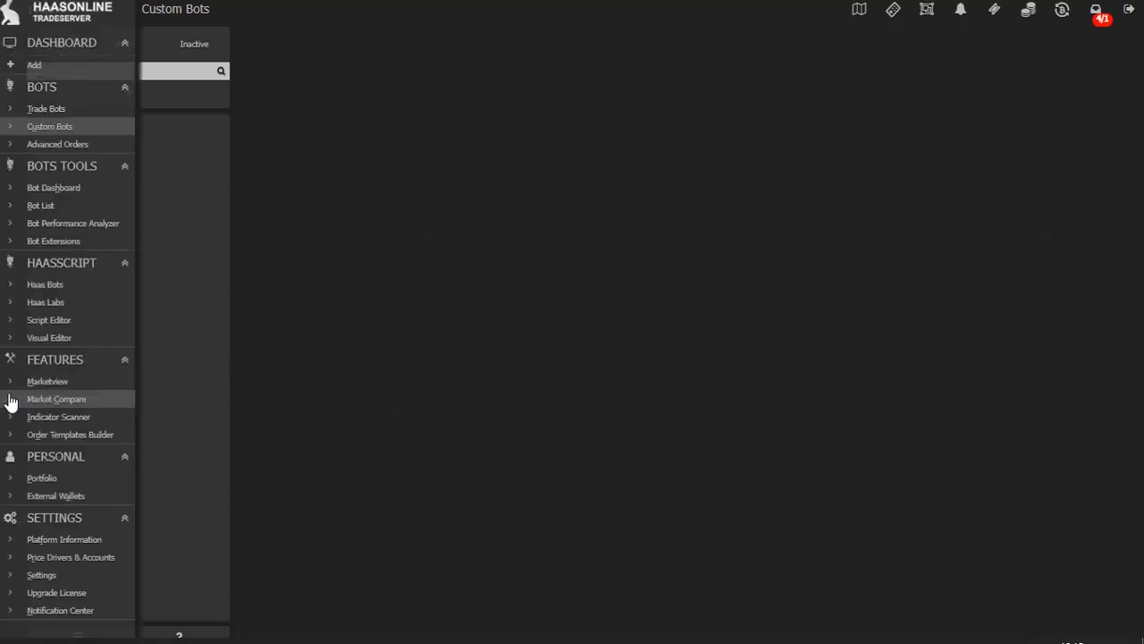
pyautogui.click(76, 576)
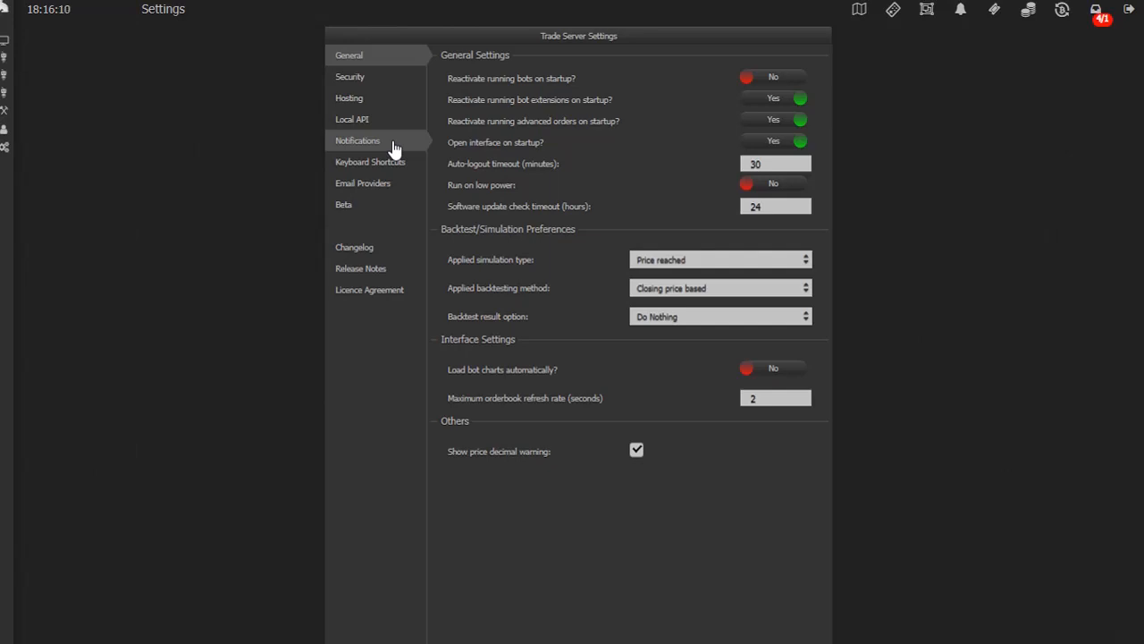
pyautogui.click(395, 148)
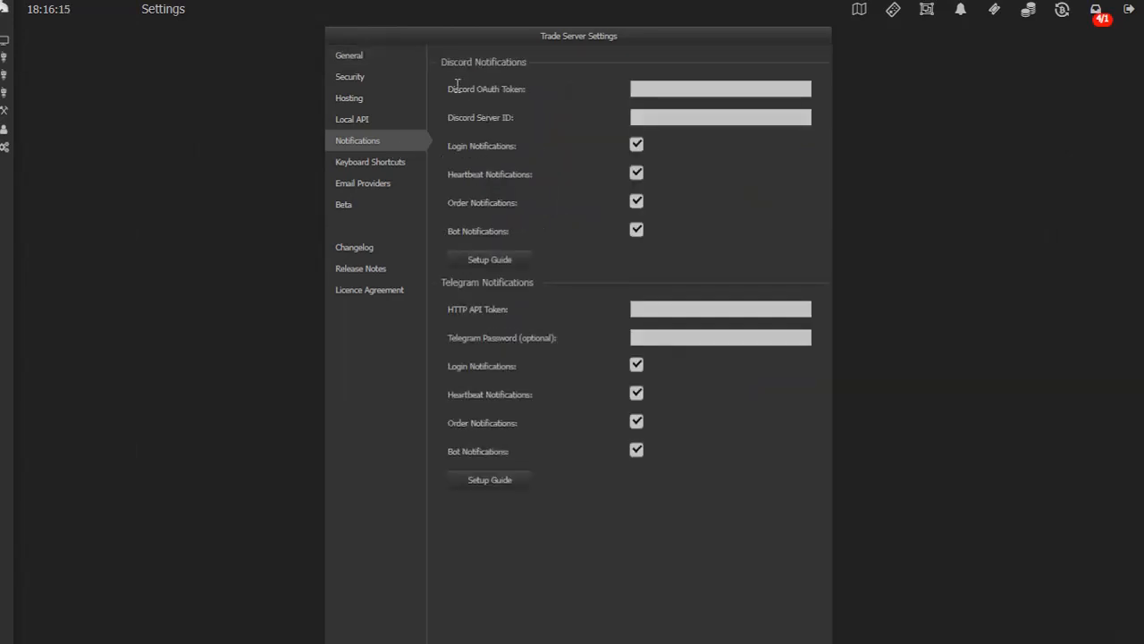
pyautogui.moveTo(450, 88); pyautogui.dragTo(544, 107)
pyautogui.click(558, 121)
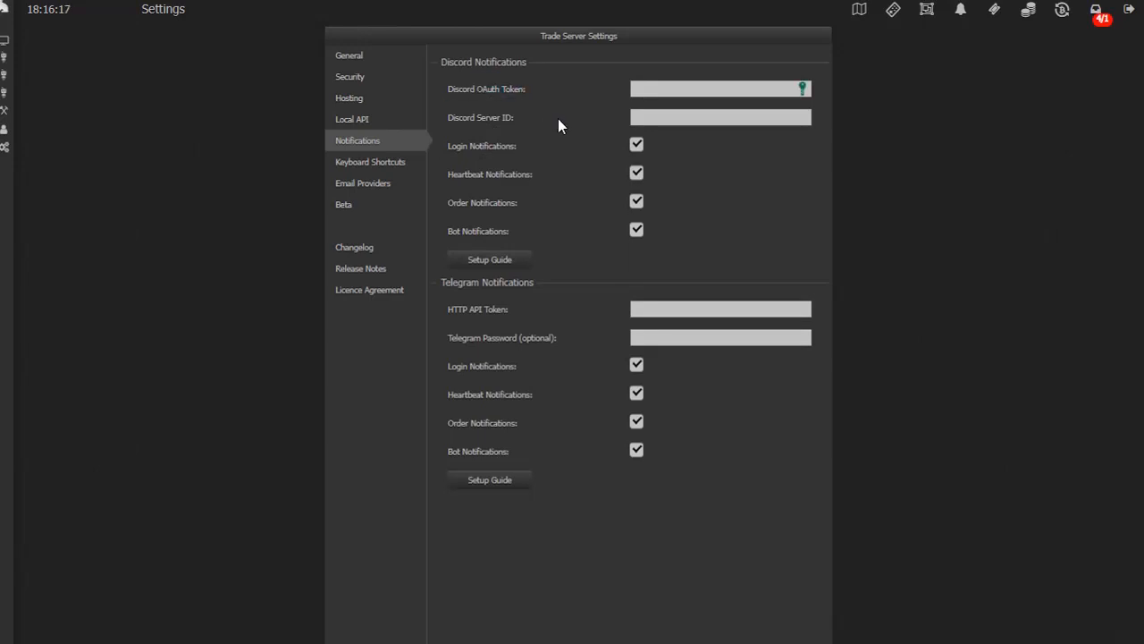
pyautogui.click(713, 87)
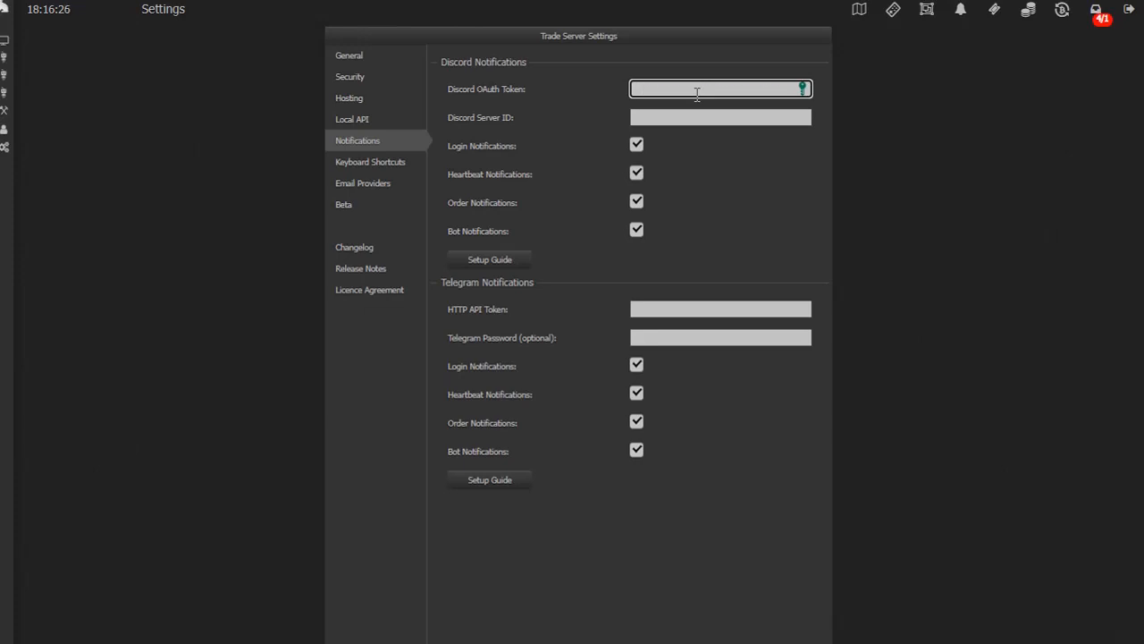
pyautogui.hotkey('ctrl', 'v')
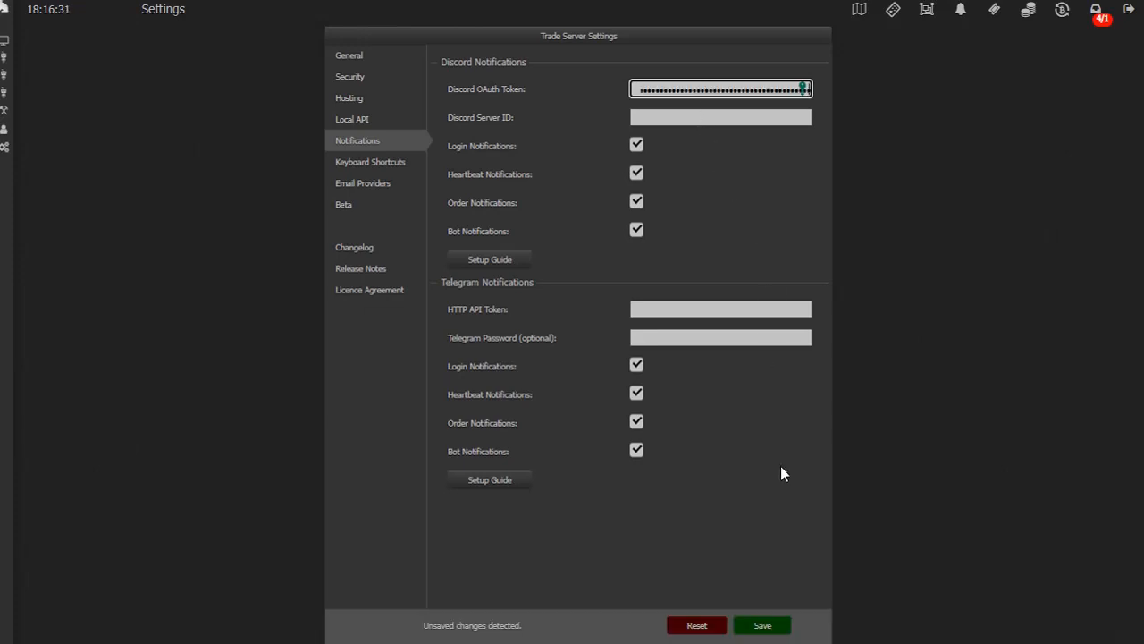
pyautogui.click(781, 627)
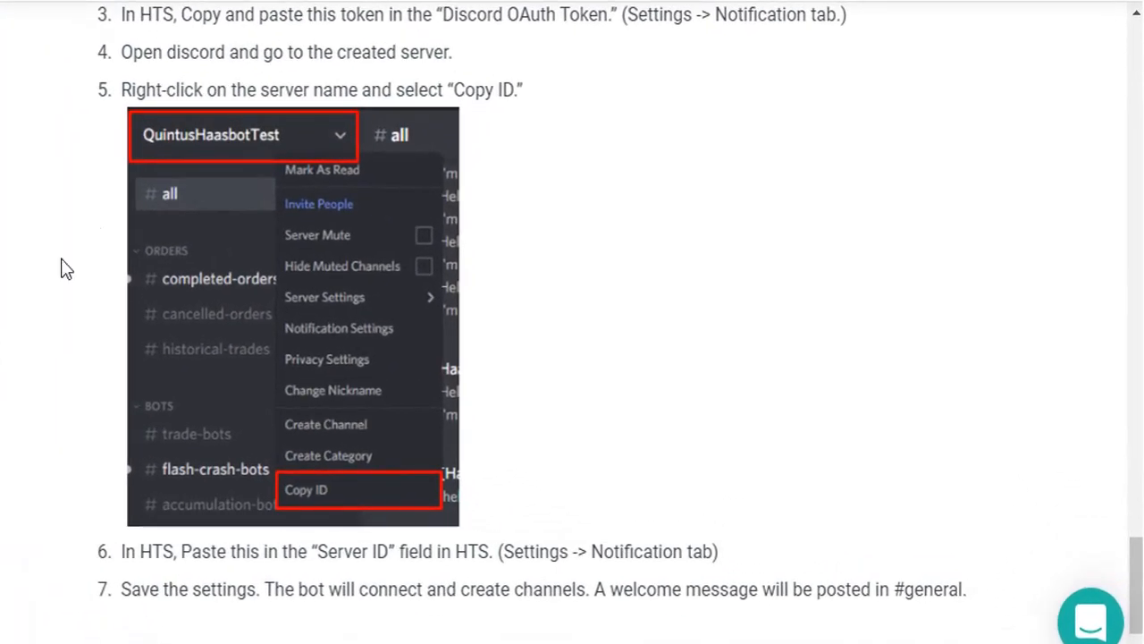
# Read guide steps 4–7 on finding the server ID, then return to Discord's general tab
pyautogui.moveTo(122, 54); pyautogui.dragTo(450, 52)
pyautogui.click(545, 220)
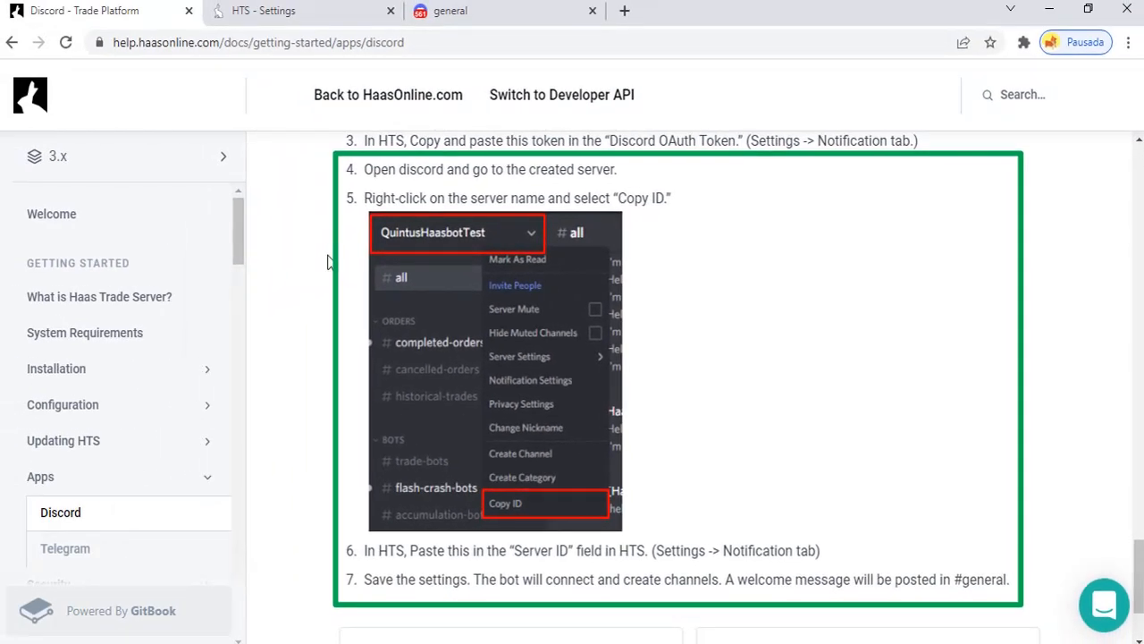
pyautogui.moveTo(529, 170); pyautogui.dragTo(616, 170)
pyautogui.click(692, 177)
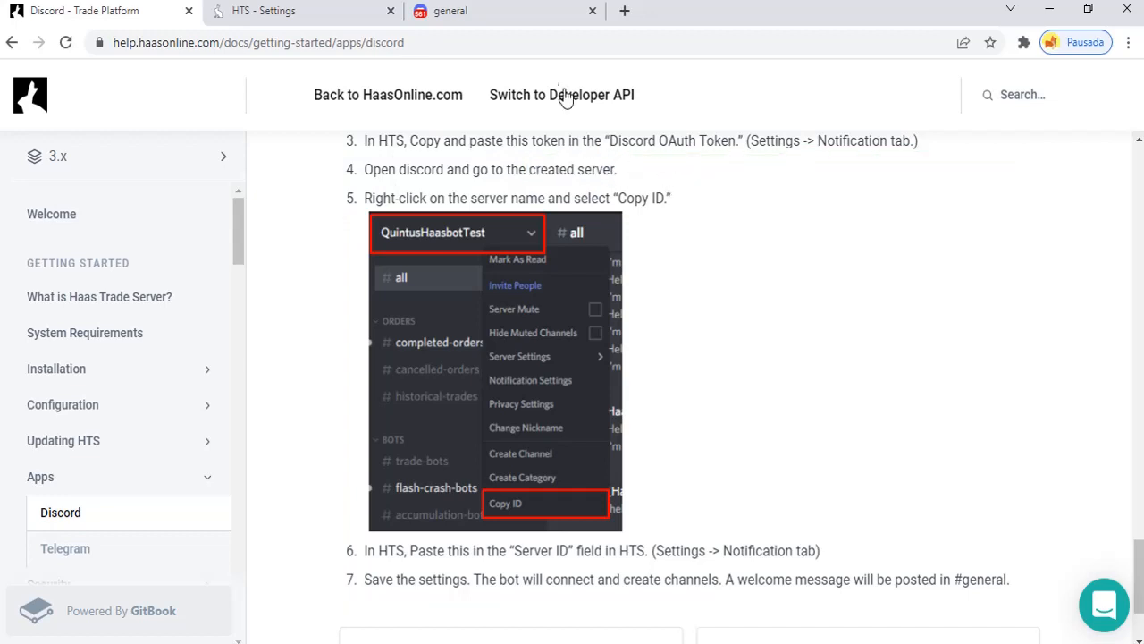
pyautogui.click(498, 13)
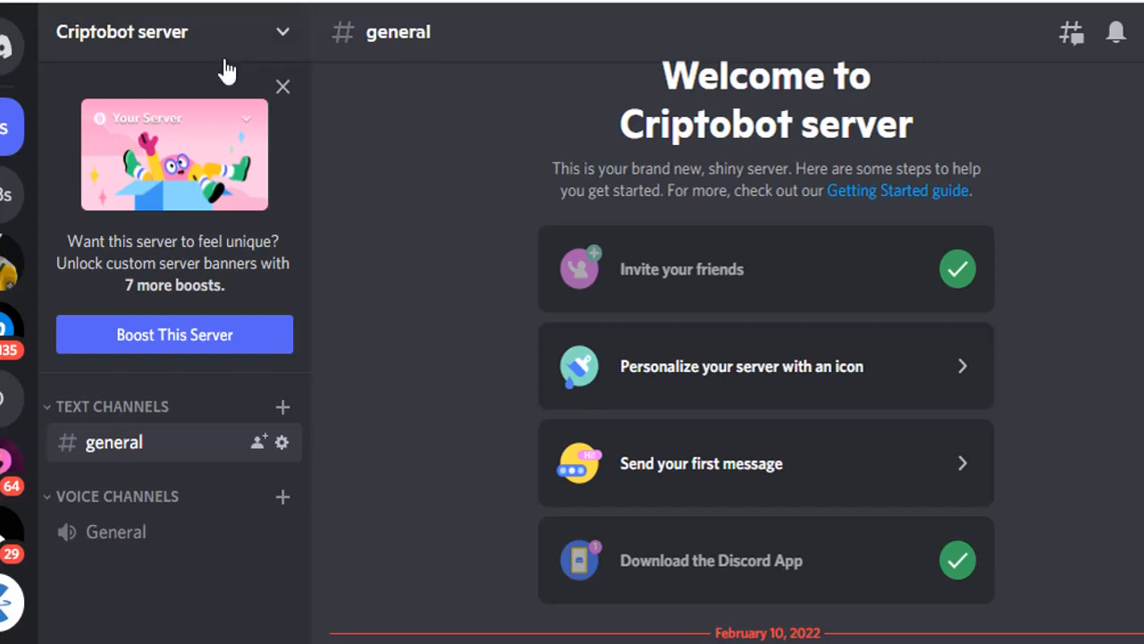
# Copy the Criptobot server's ID using Copy ID in its right-click menu
pyautogui.click(283, 36)
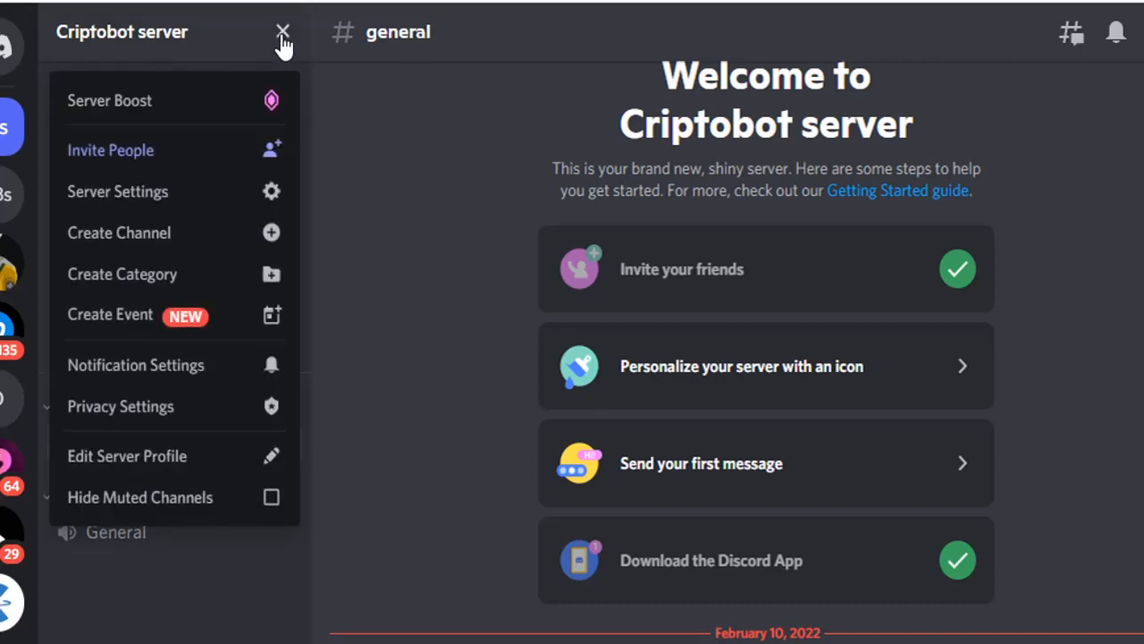
pyautogui.click(282, 36)
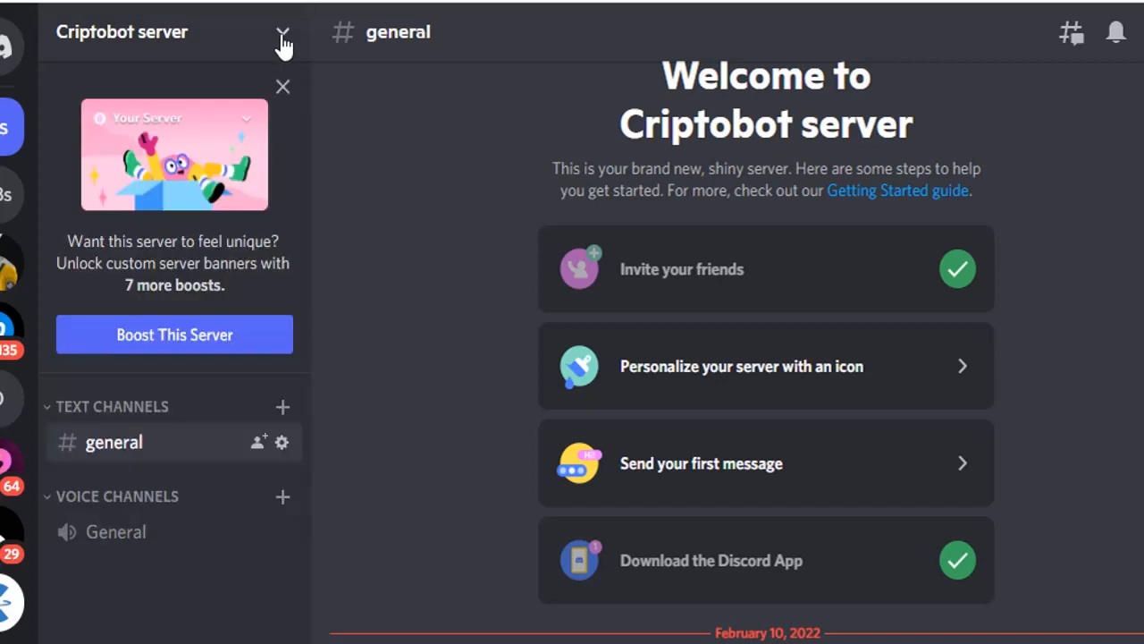
pyautogui.rightClick(119, 42)
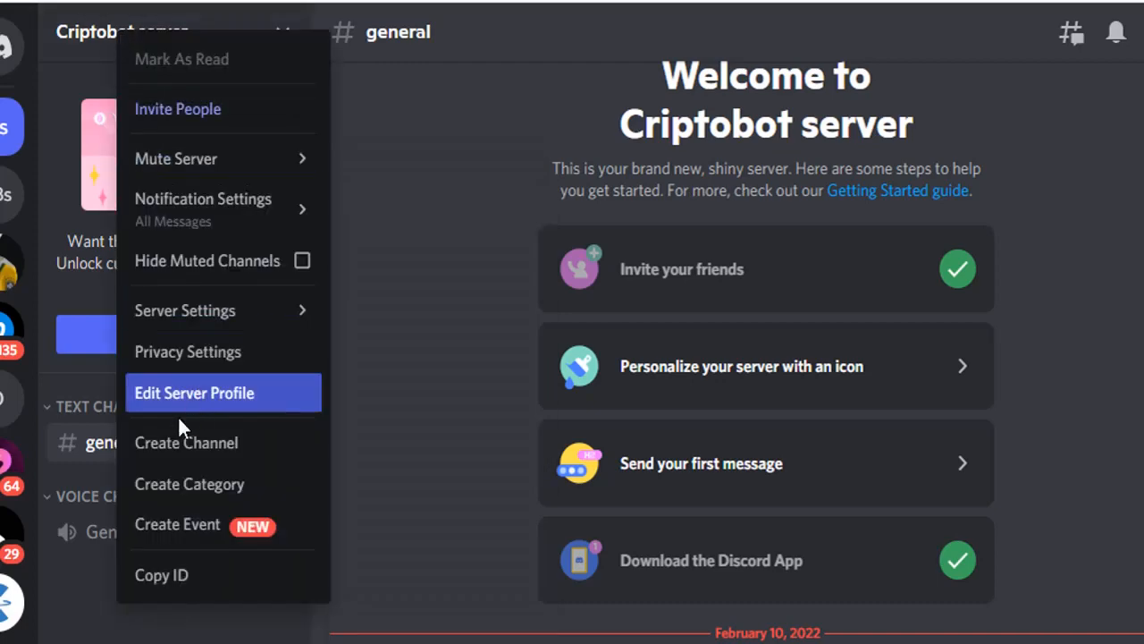
pyautogui.click(194, 579)
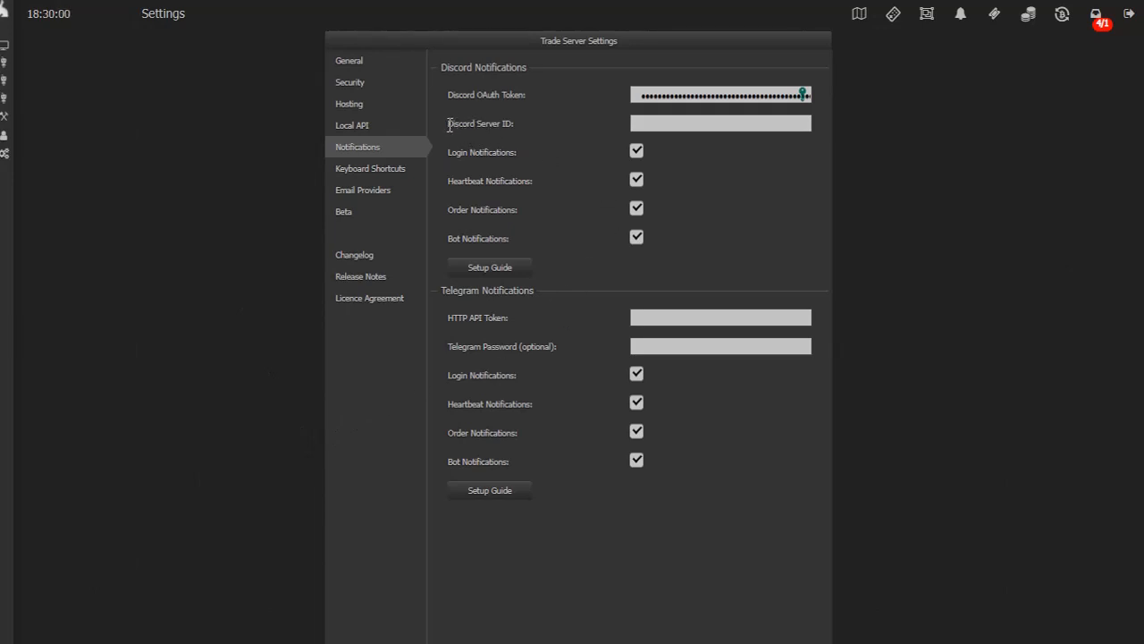
# Paste the copied Criptobot server ID into the Discord Server ID field and save
pyautogui.moveTo(477, 128); pyautogui.dragTo(488, 130)
pyautogui.click(490, 129)
pyautogui.click(655, 126)
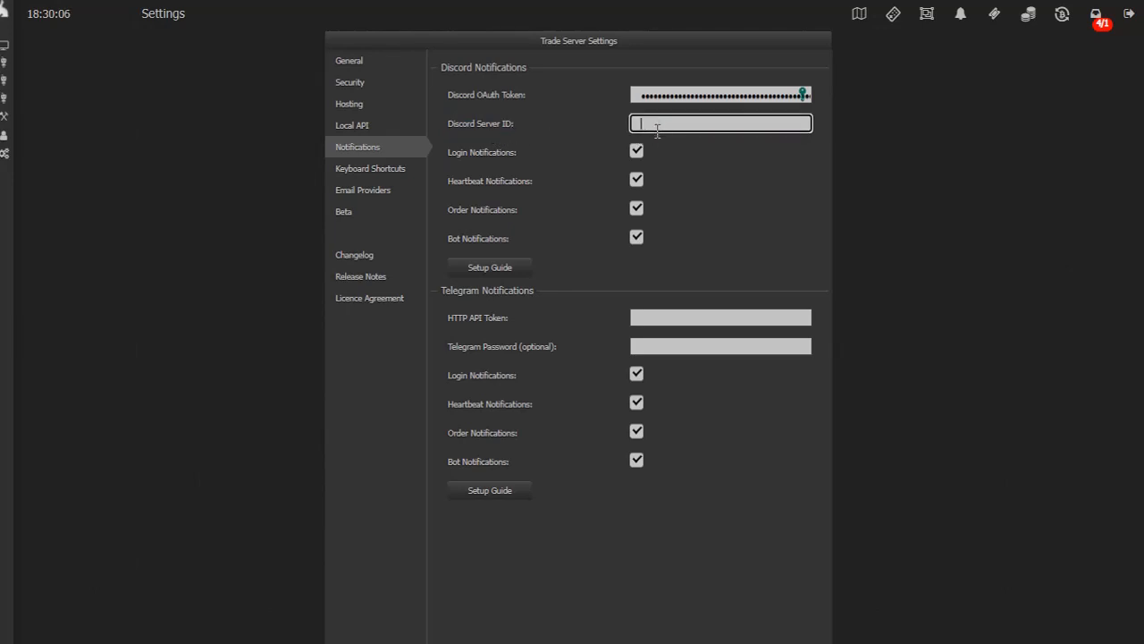
pyautogui.hotkey('ctrl', 'v')
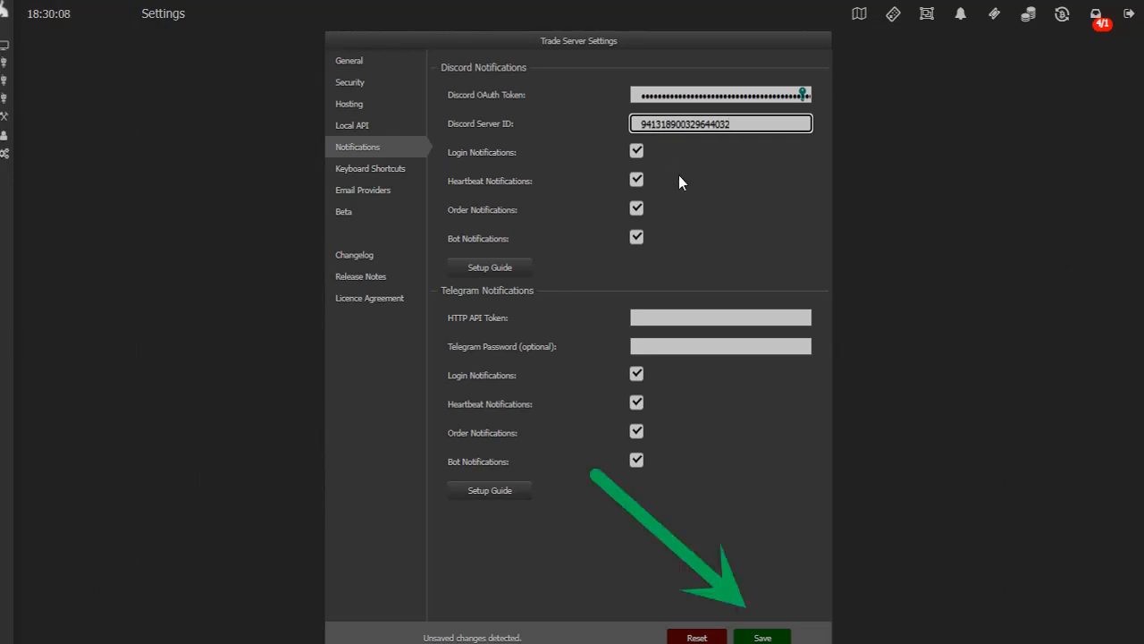
pyautogui.click(764, 636)
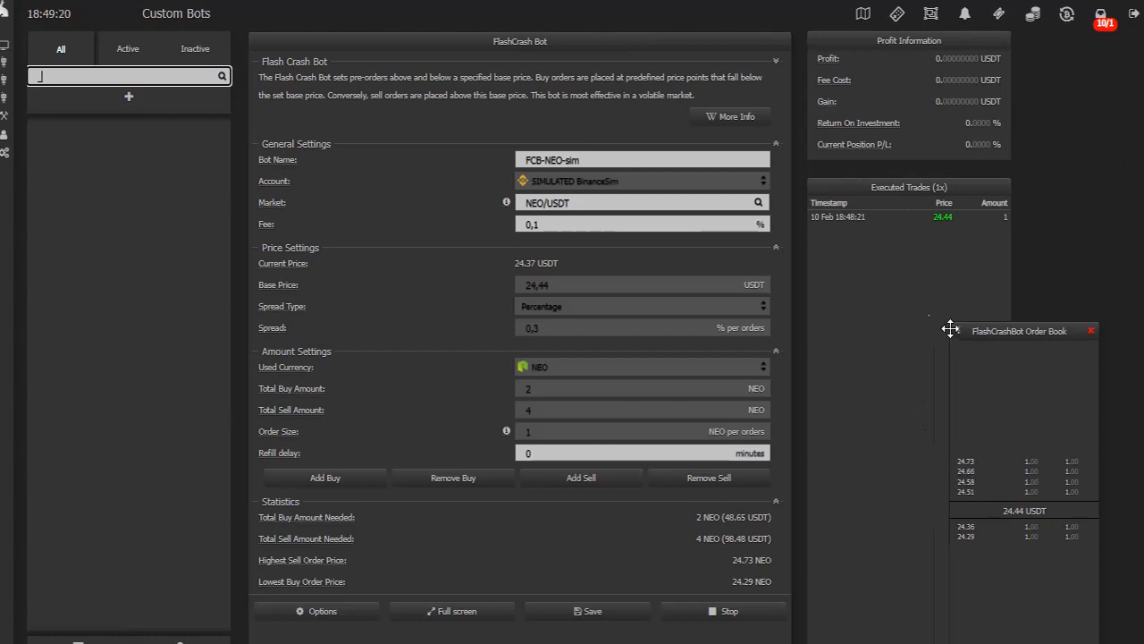
# Drag the FlashCrashBot Order Book window to the right, clear of the bot settings
pyautogui.moveTo(956, 334); pyautogui.dragTo(894, 263)
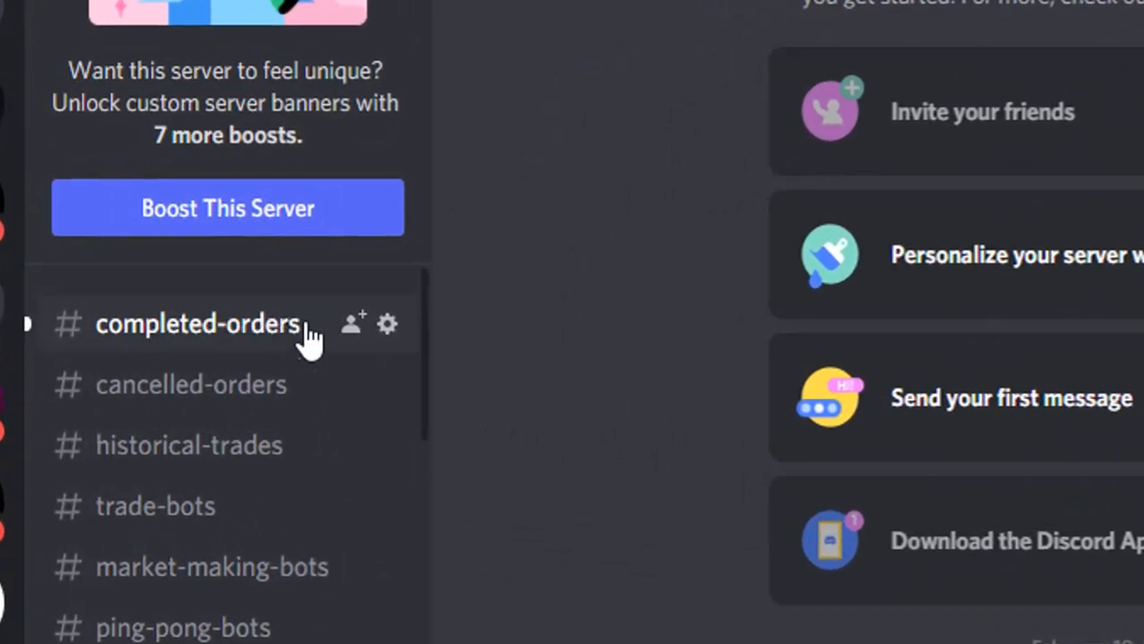
# Open #completed-orders and scroll through NotificationsBot's completed-order posts
pyautogui.click(270, 329)
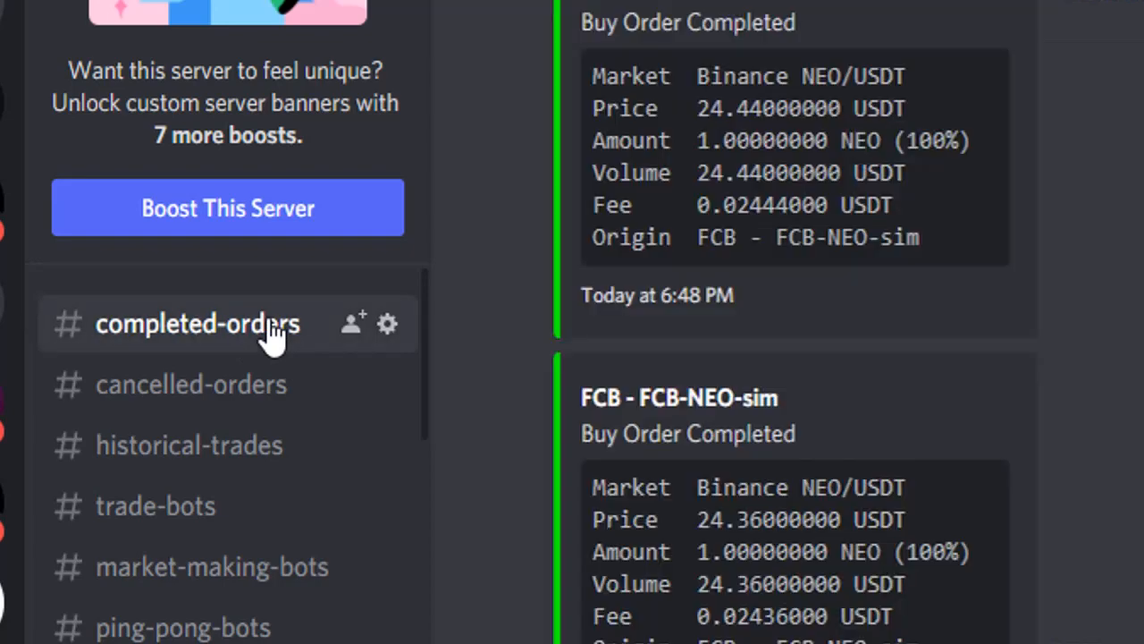
pyautogui.scroll(3, 876, 307)
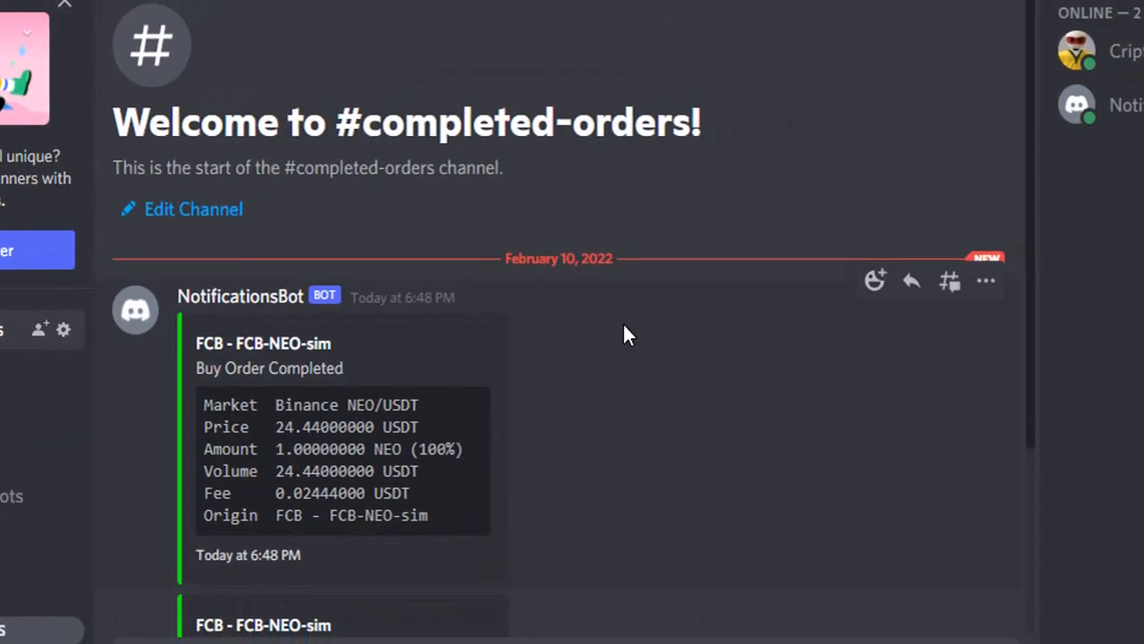
pyautogui.scroll(-3, 624, 327)
pyautogui.scroll(-1, 624, 335)
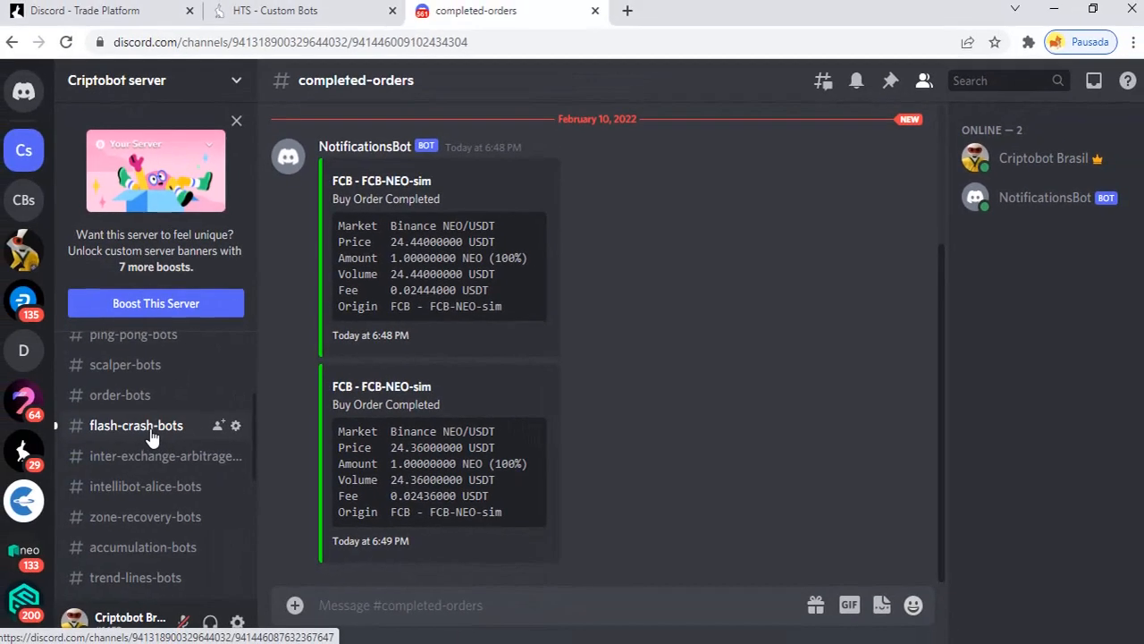
# Open #flash-crash-bots and check the FCB-NEO-sim activation notice
pyautogui.click(143, 427)
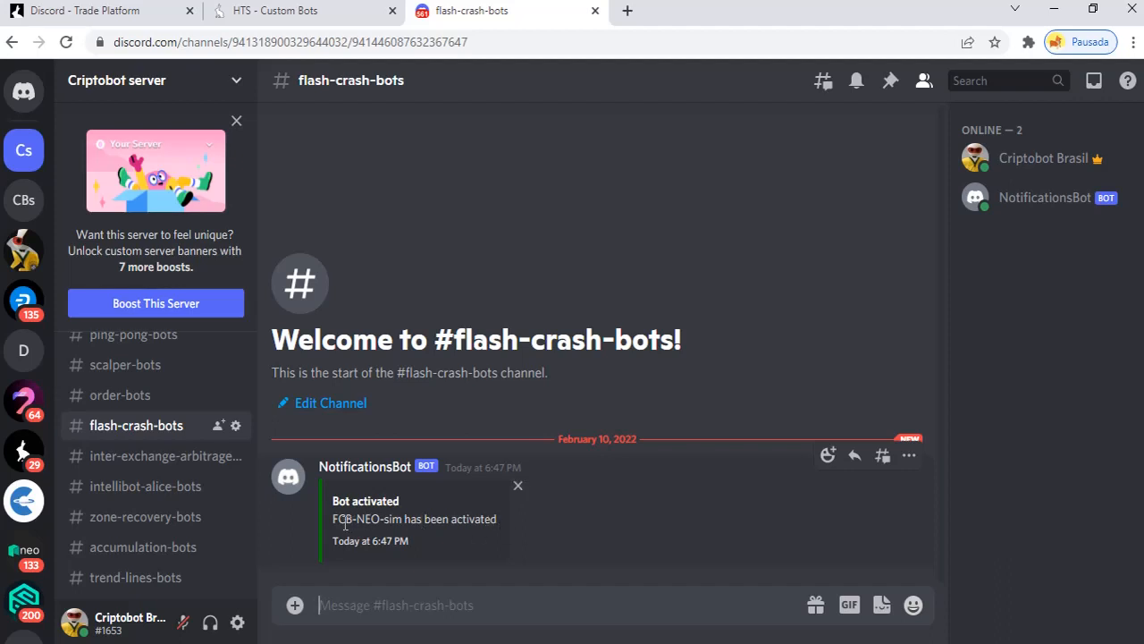
pyautogui.moveTo(334, 520); pyautogui.dragTo(447, 531)
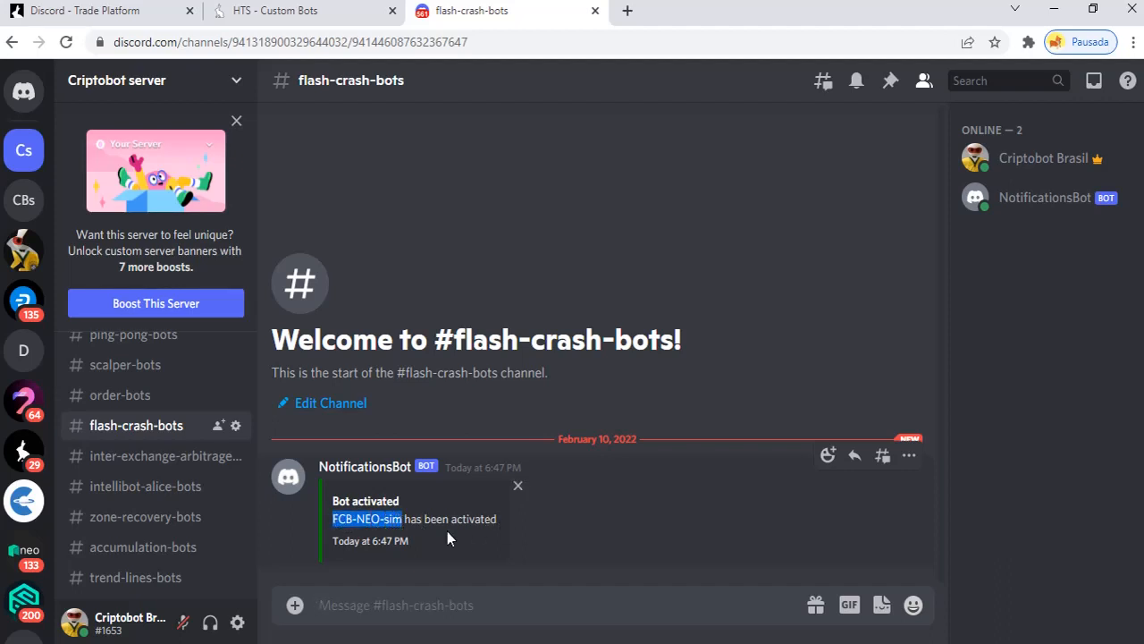
pyautogui.click(579, 497)
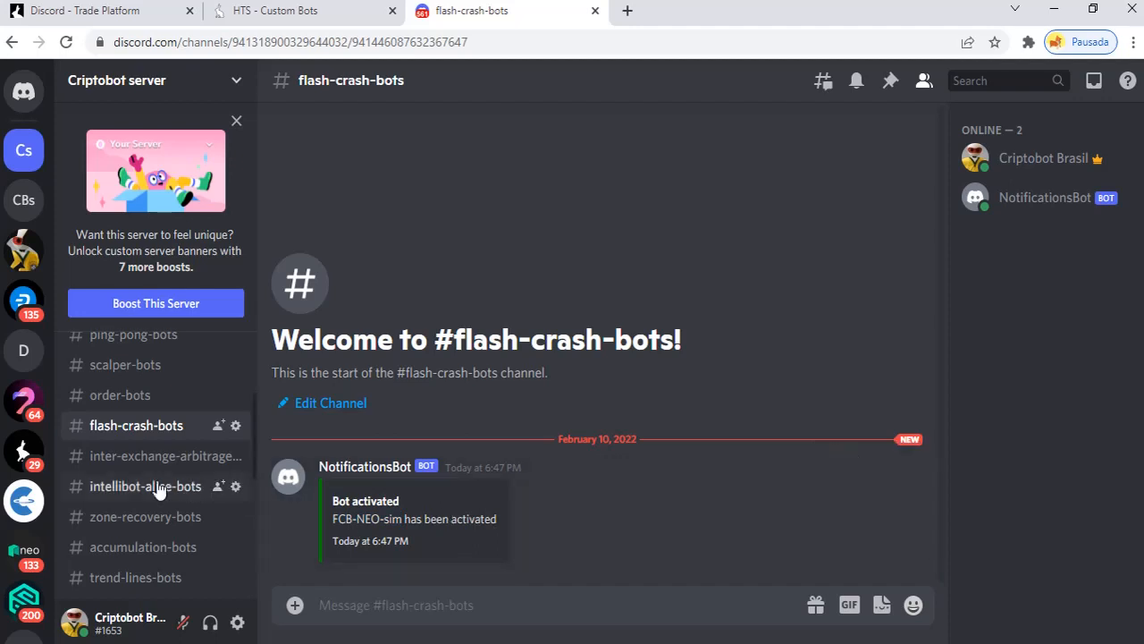
pyautogui.scroll(2, 148, 490)
pyautogui.scroll(-2, 146, 491)
pyautogui.scroll(4, 143, 488)
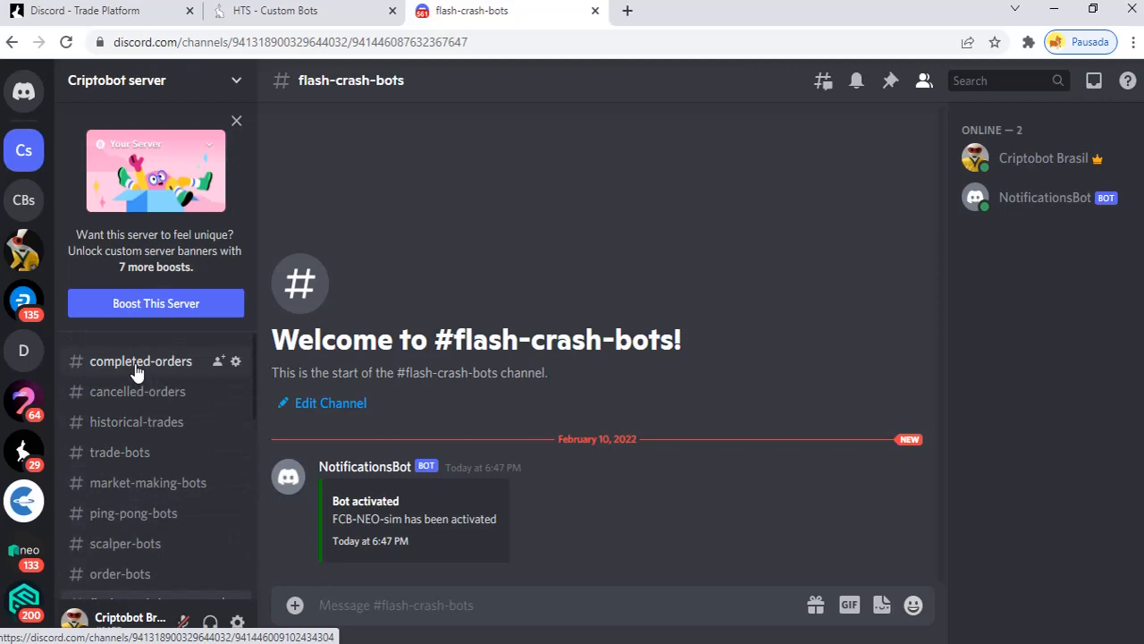
# Send the message 'Sideways market' in #completed-orders
pyautogui.click(136, 364)
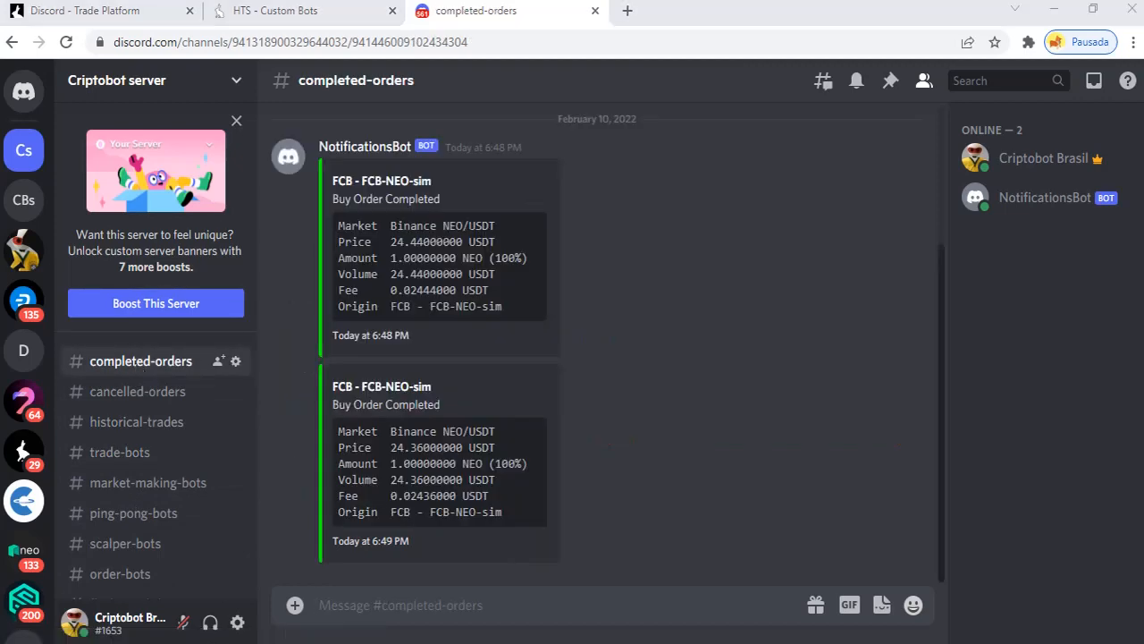
pyautogui.click(575, 612)
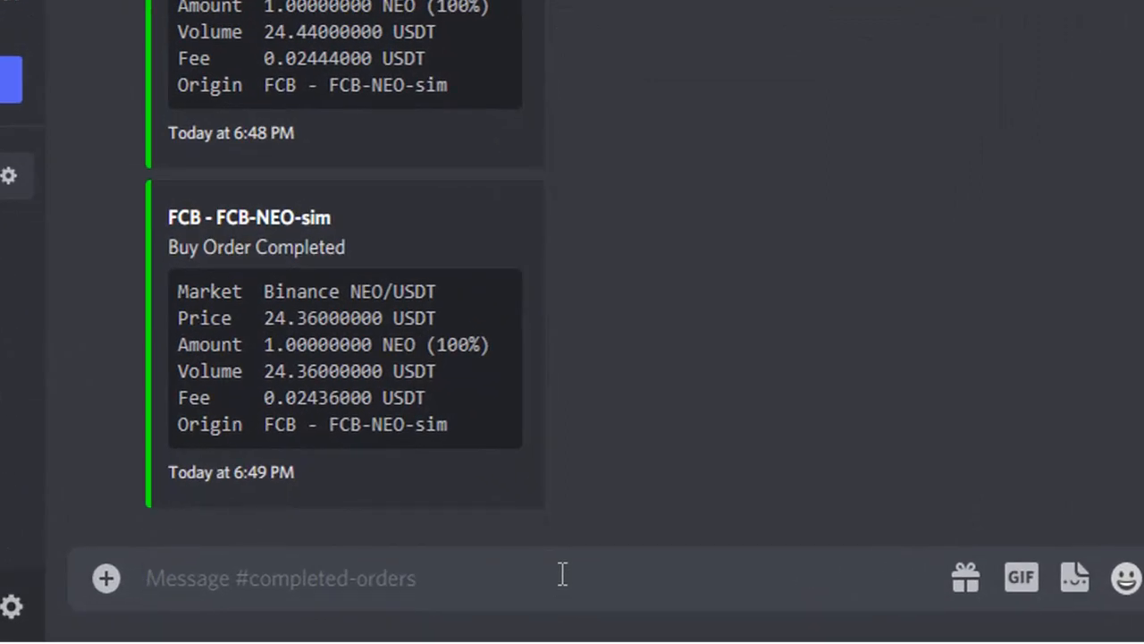
pyautogui.write('Side')
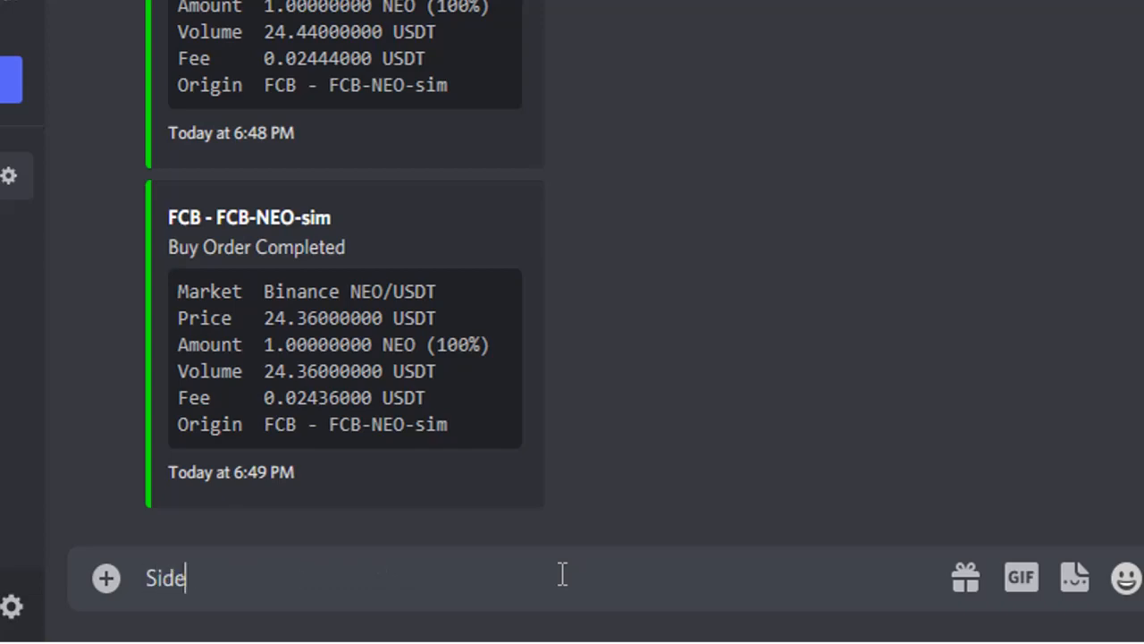
pyautogui.write('ways ')
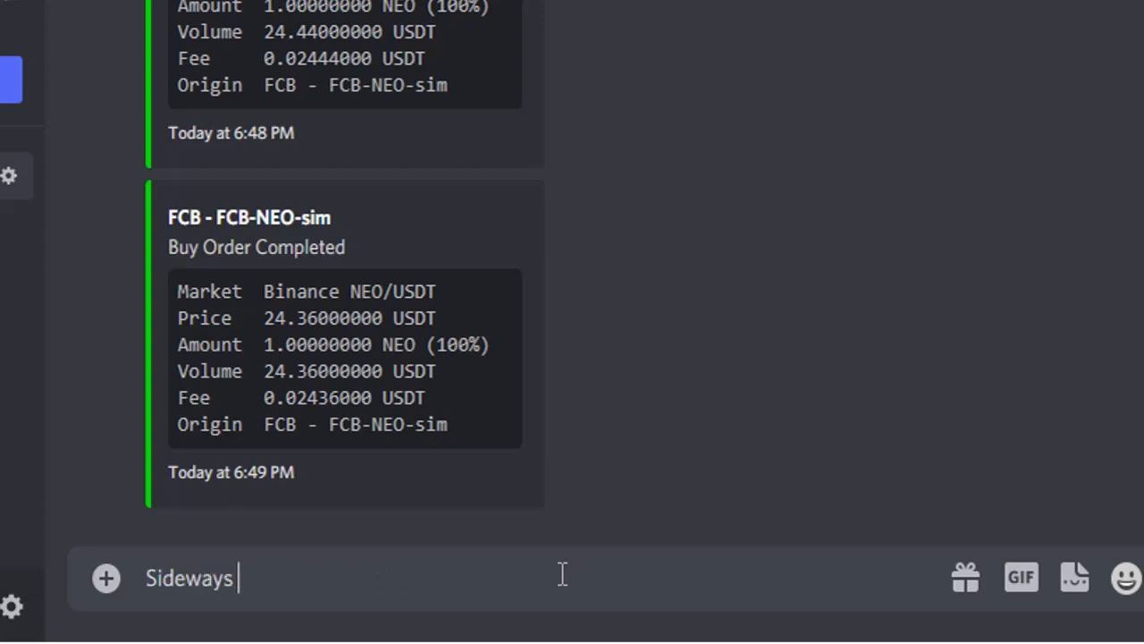
pyautogui.write('market')
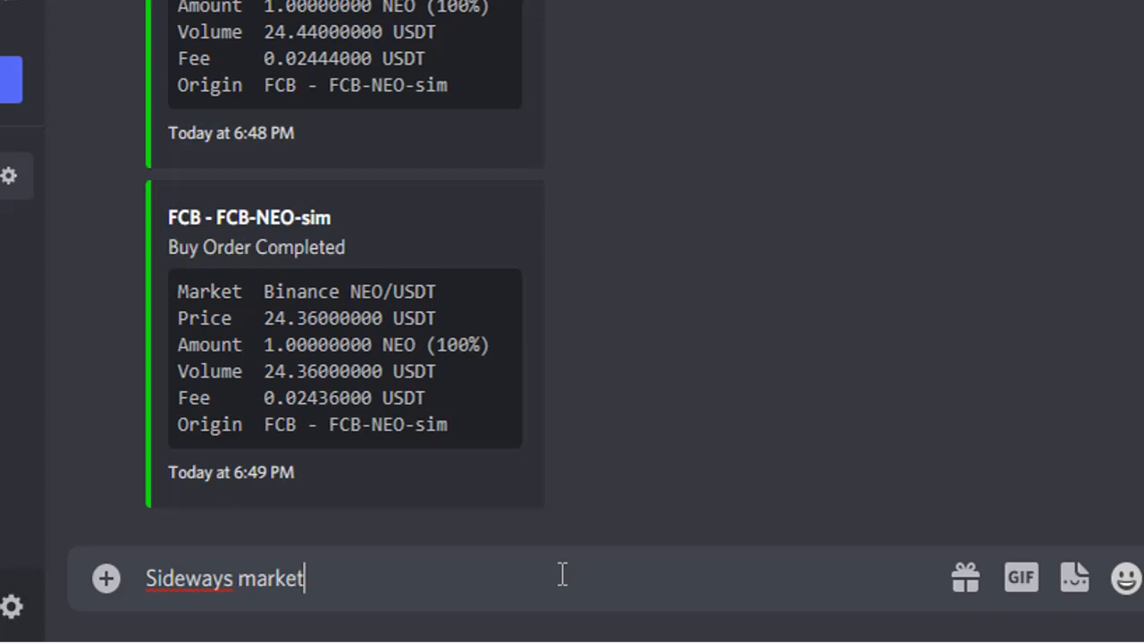
pyautogui.press('Return')
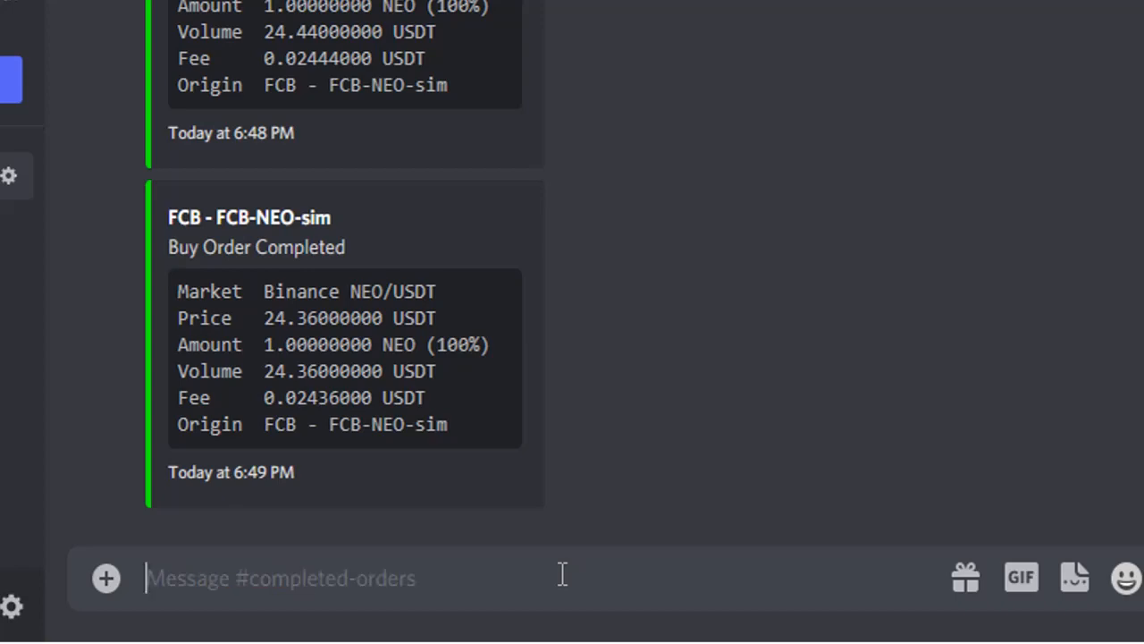